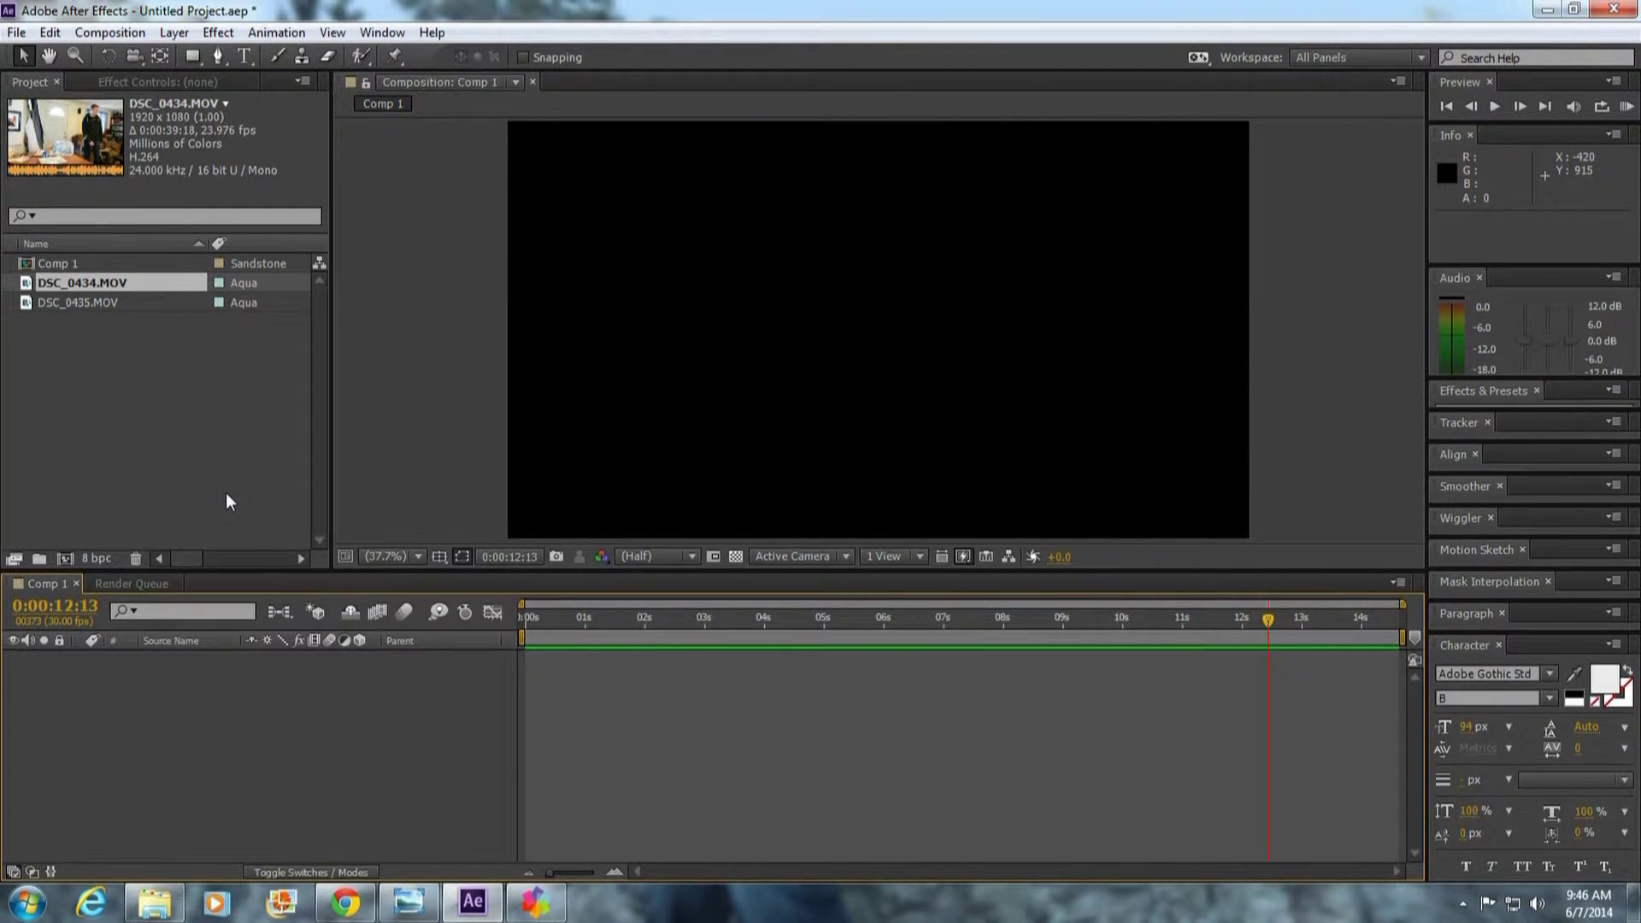
# - Place the DSC_0434.MOV and DSC_0435.MOV clips in the Comp 1 timeline
pyautogui.click(100, 327)
pyautogui.click(104, 304)
pyautogui.click(106, 286)
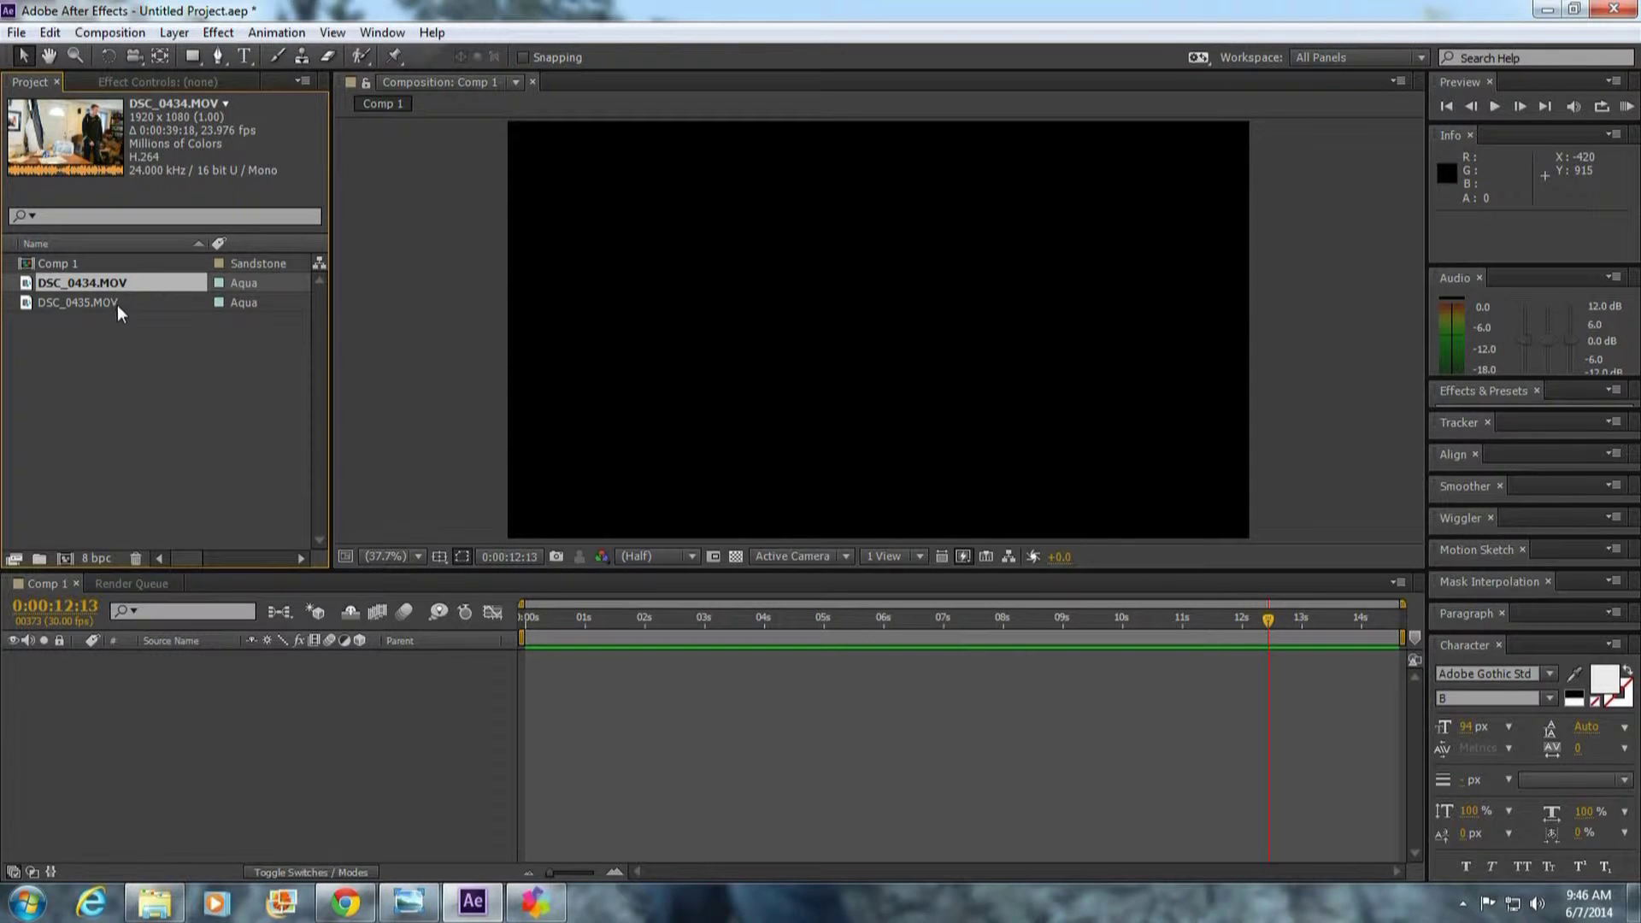
pyautogui.click(117, 304)
pyautogui.click(124, 282)
pyautogui.click(122, 296)
pyautogui.click(123, 282)
pyautogui.click(124, 295)
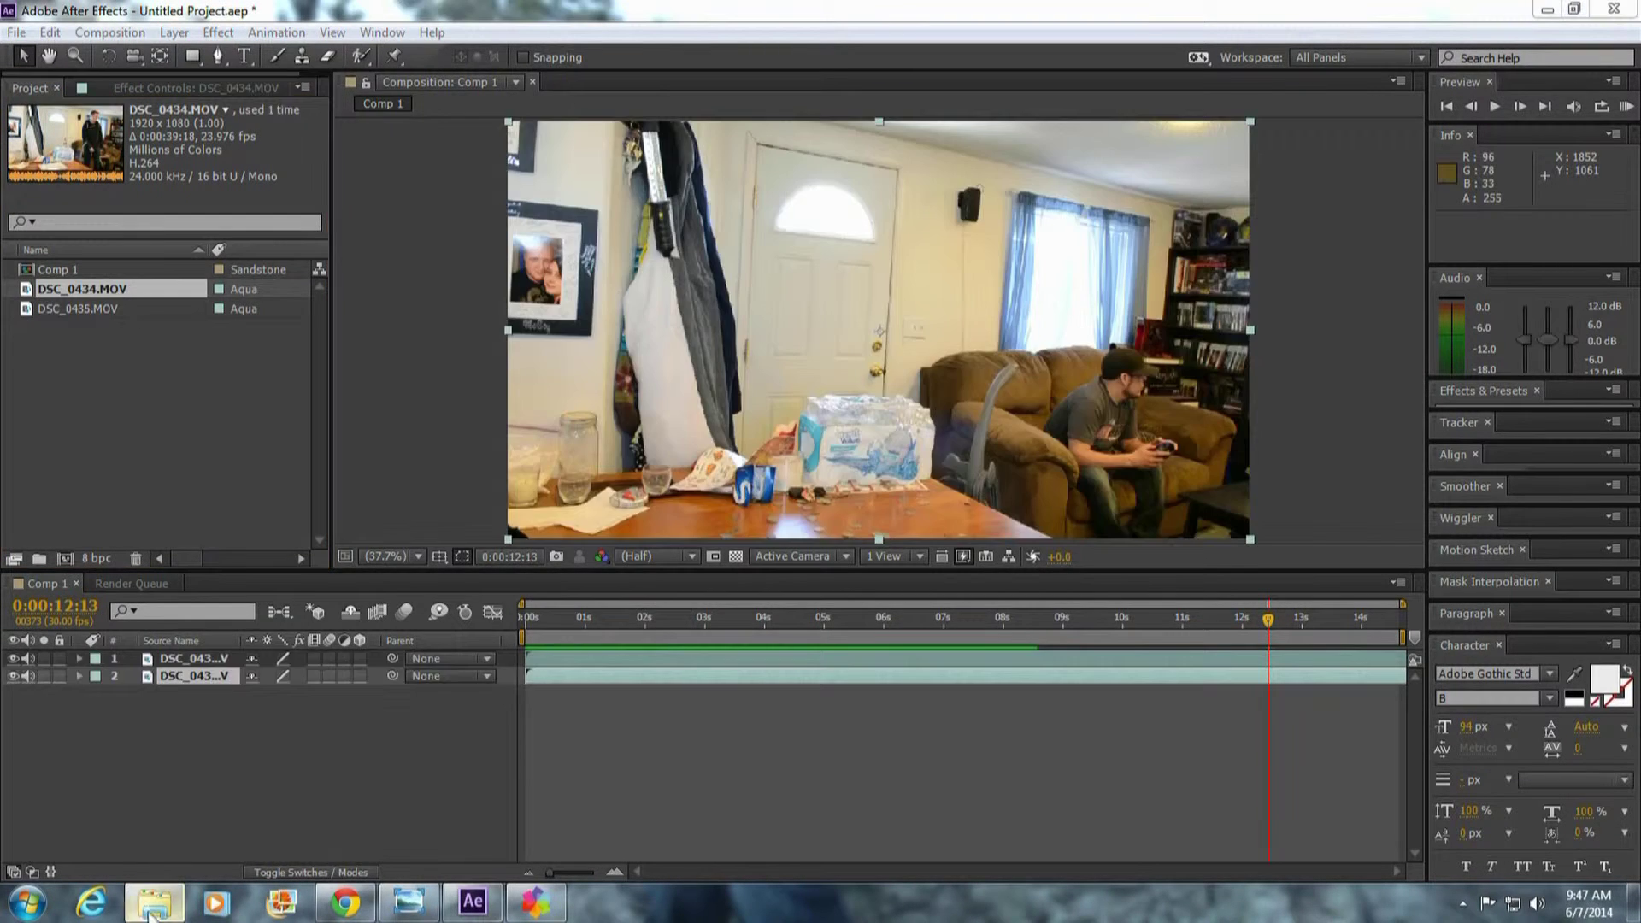
# - Play the waste of money video and the DSC_0435 source clip from the magic shots folder
pyautogui.click(155, 902)
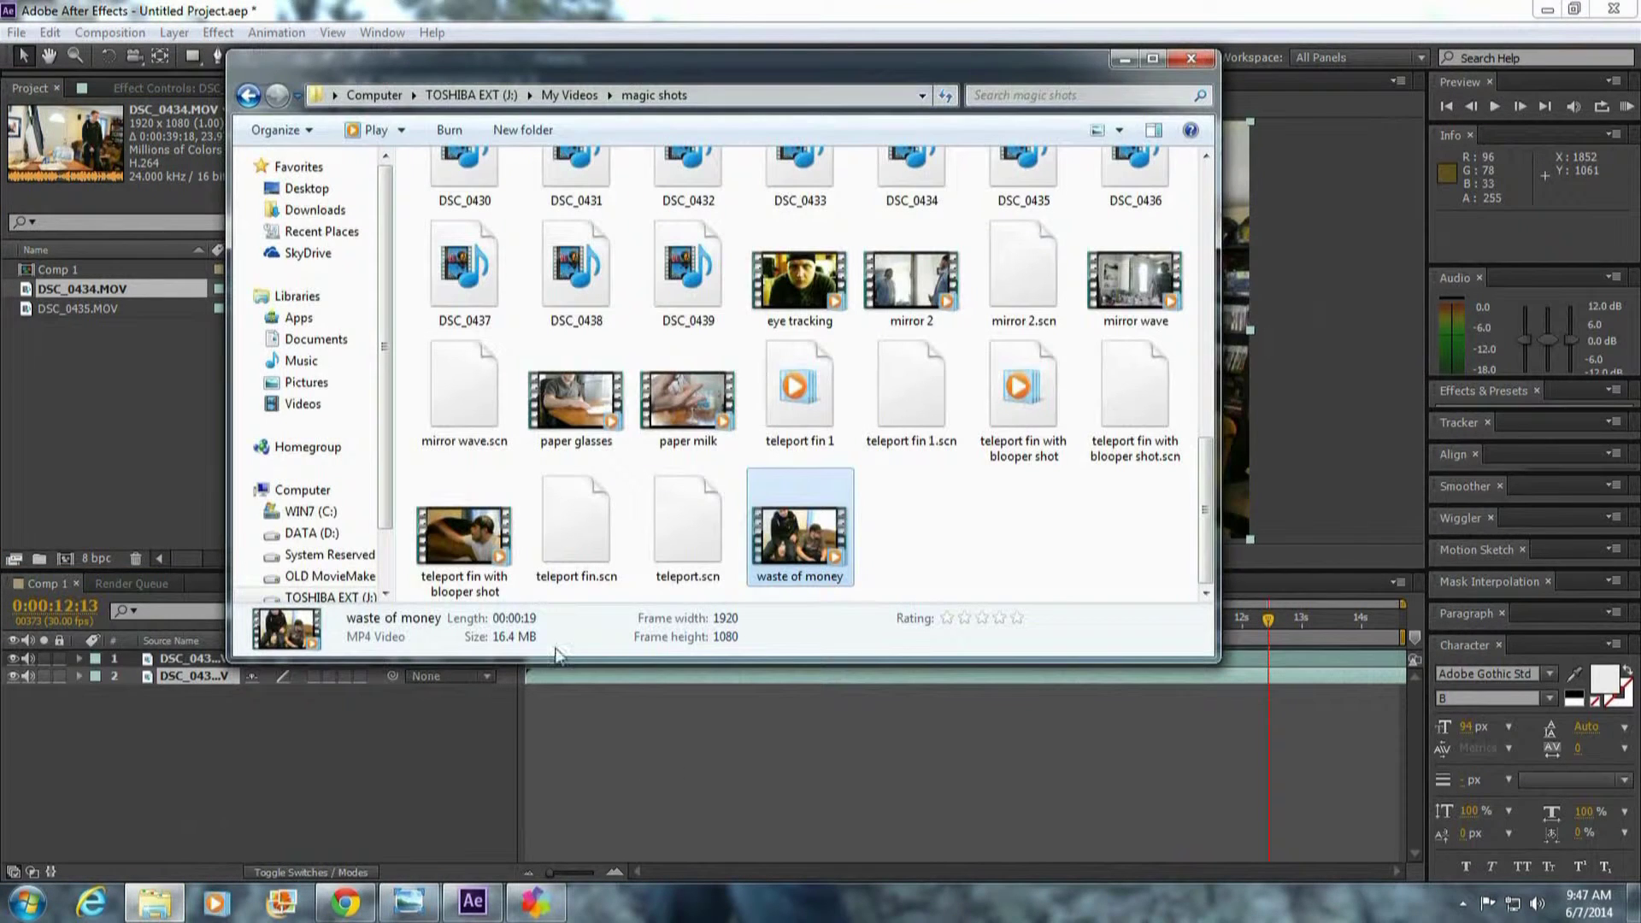
pyautogui.doubleClick(827, 547)
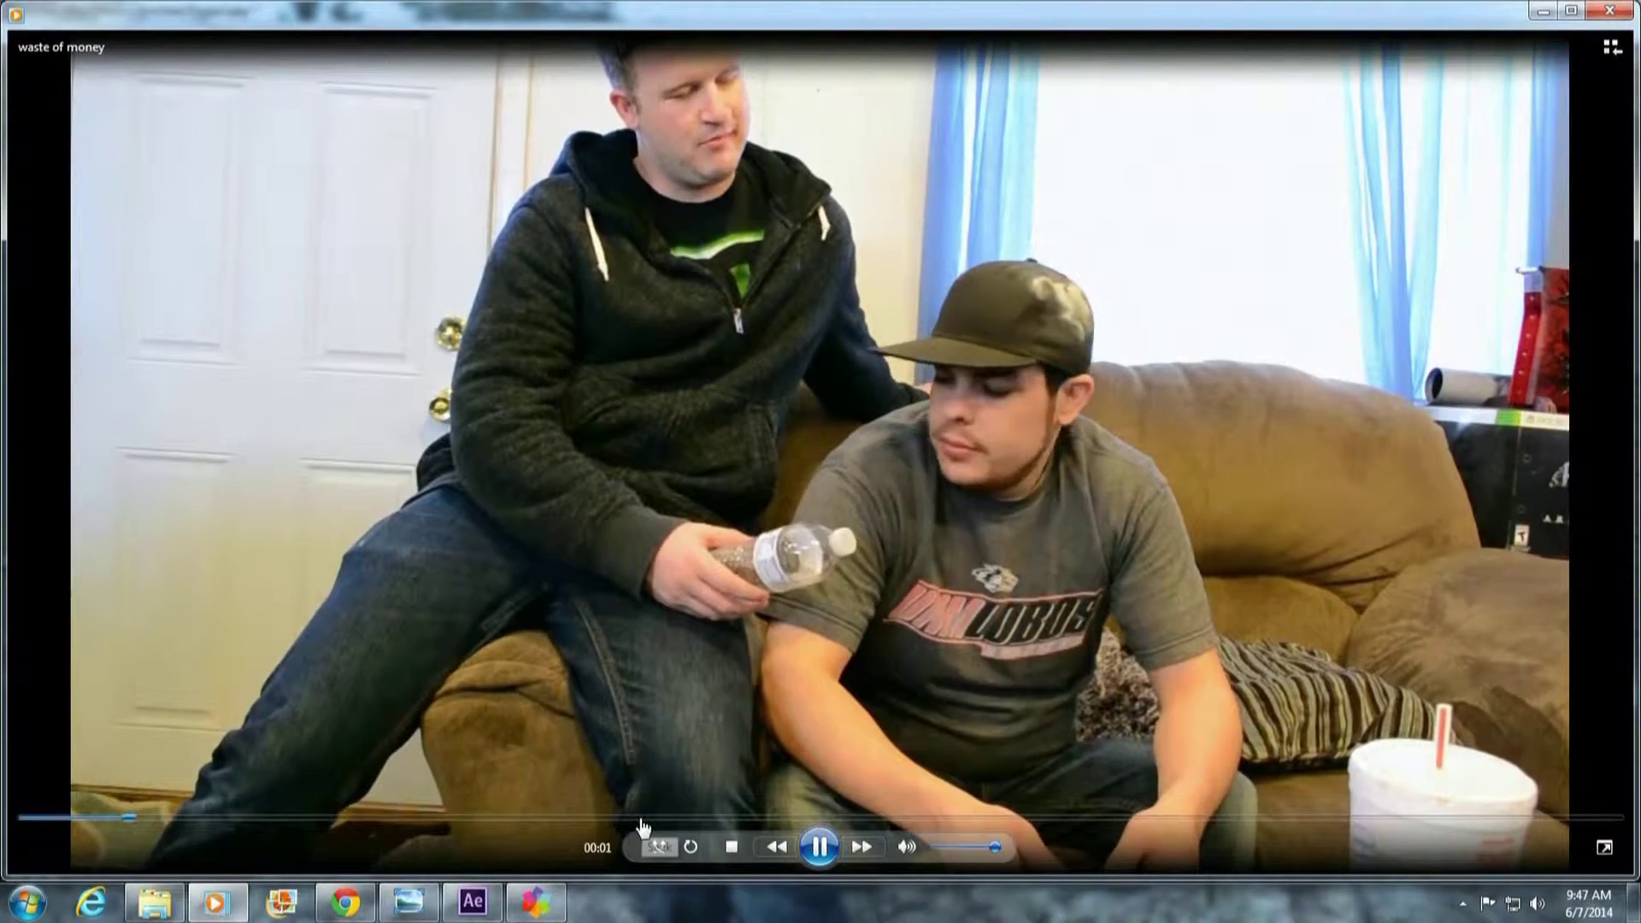
pyautogui.click(641, 818)
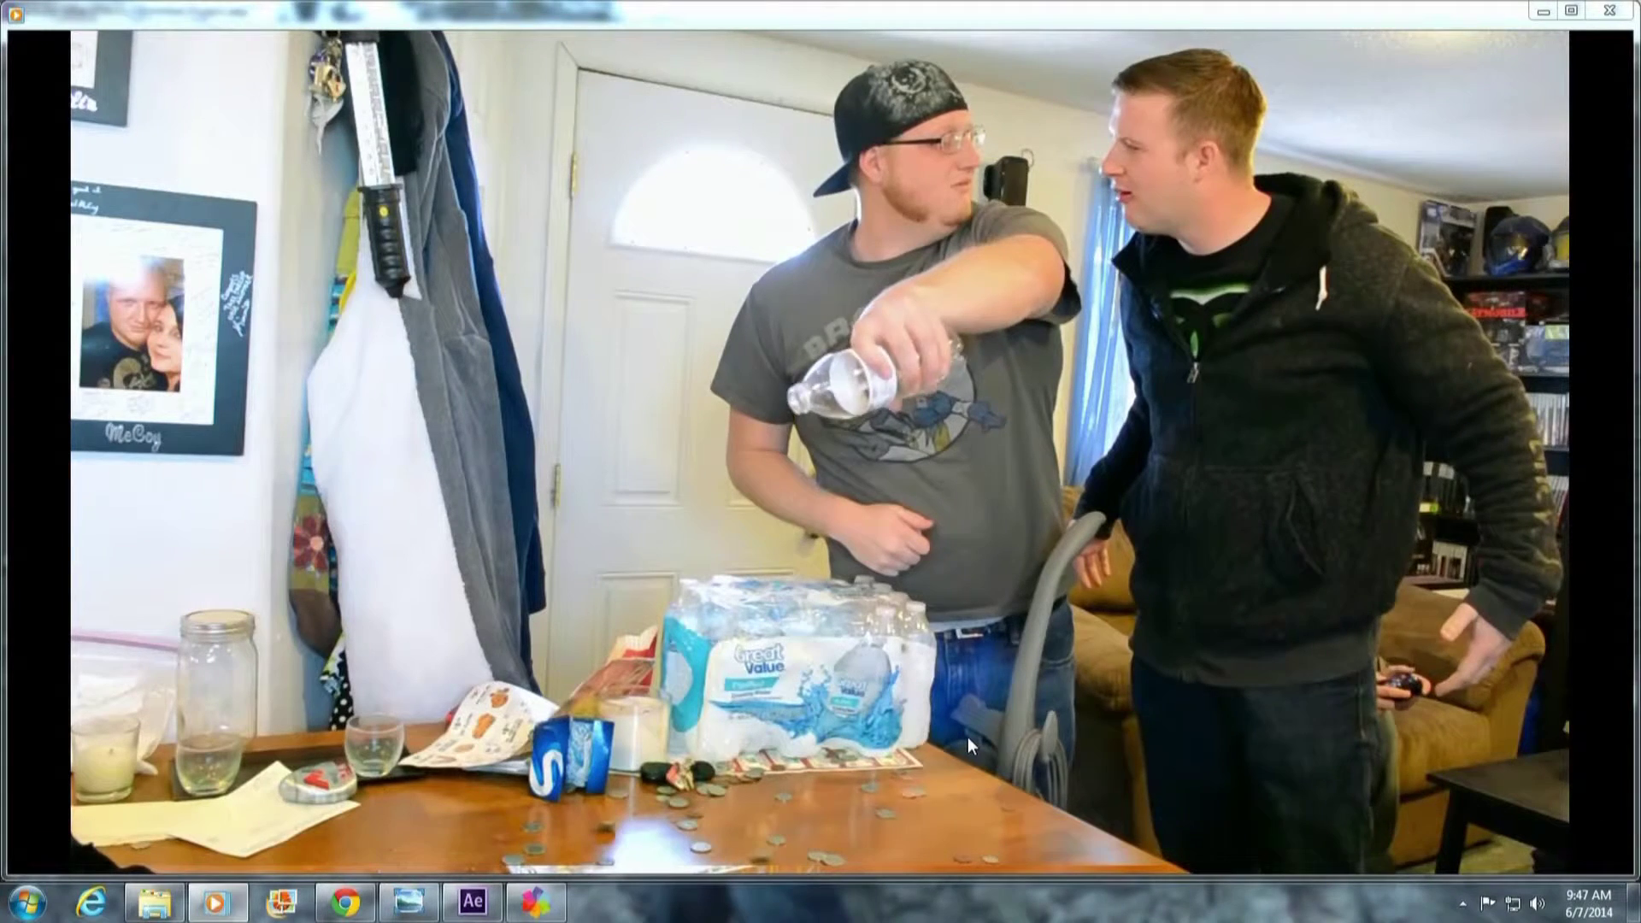
pyautogui.moveTo(972, 732)
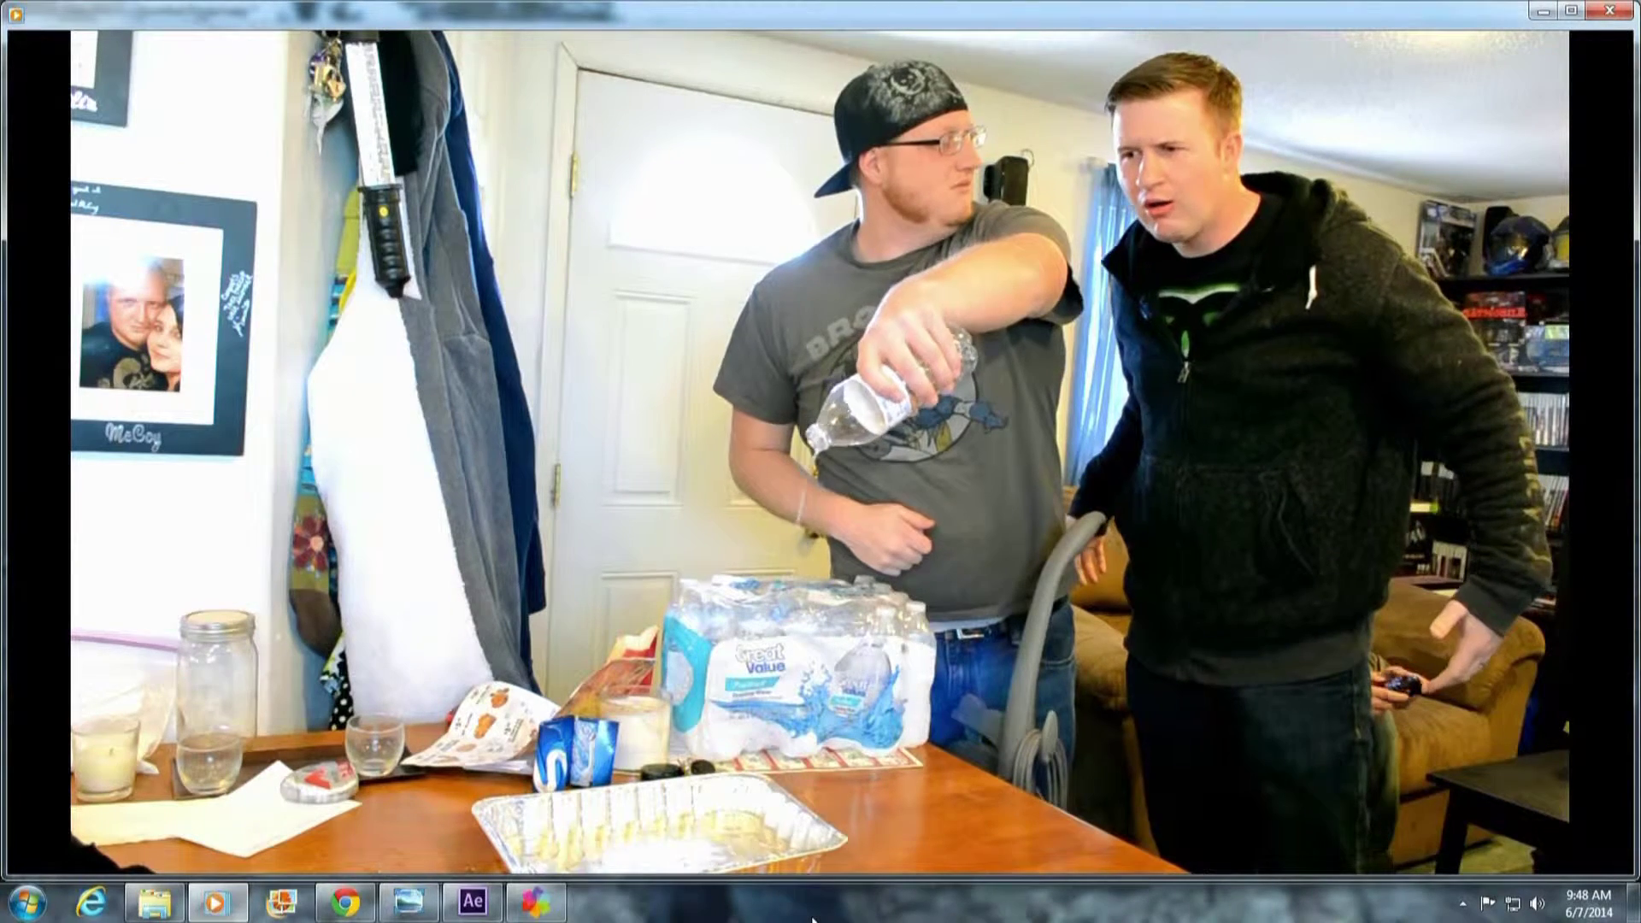
pyautogui.hotkey('alt', 'F4')
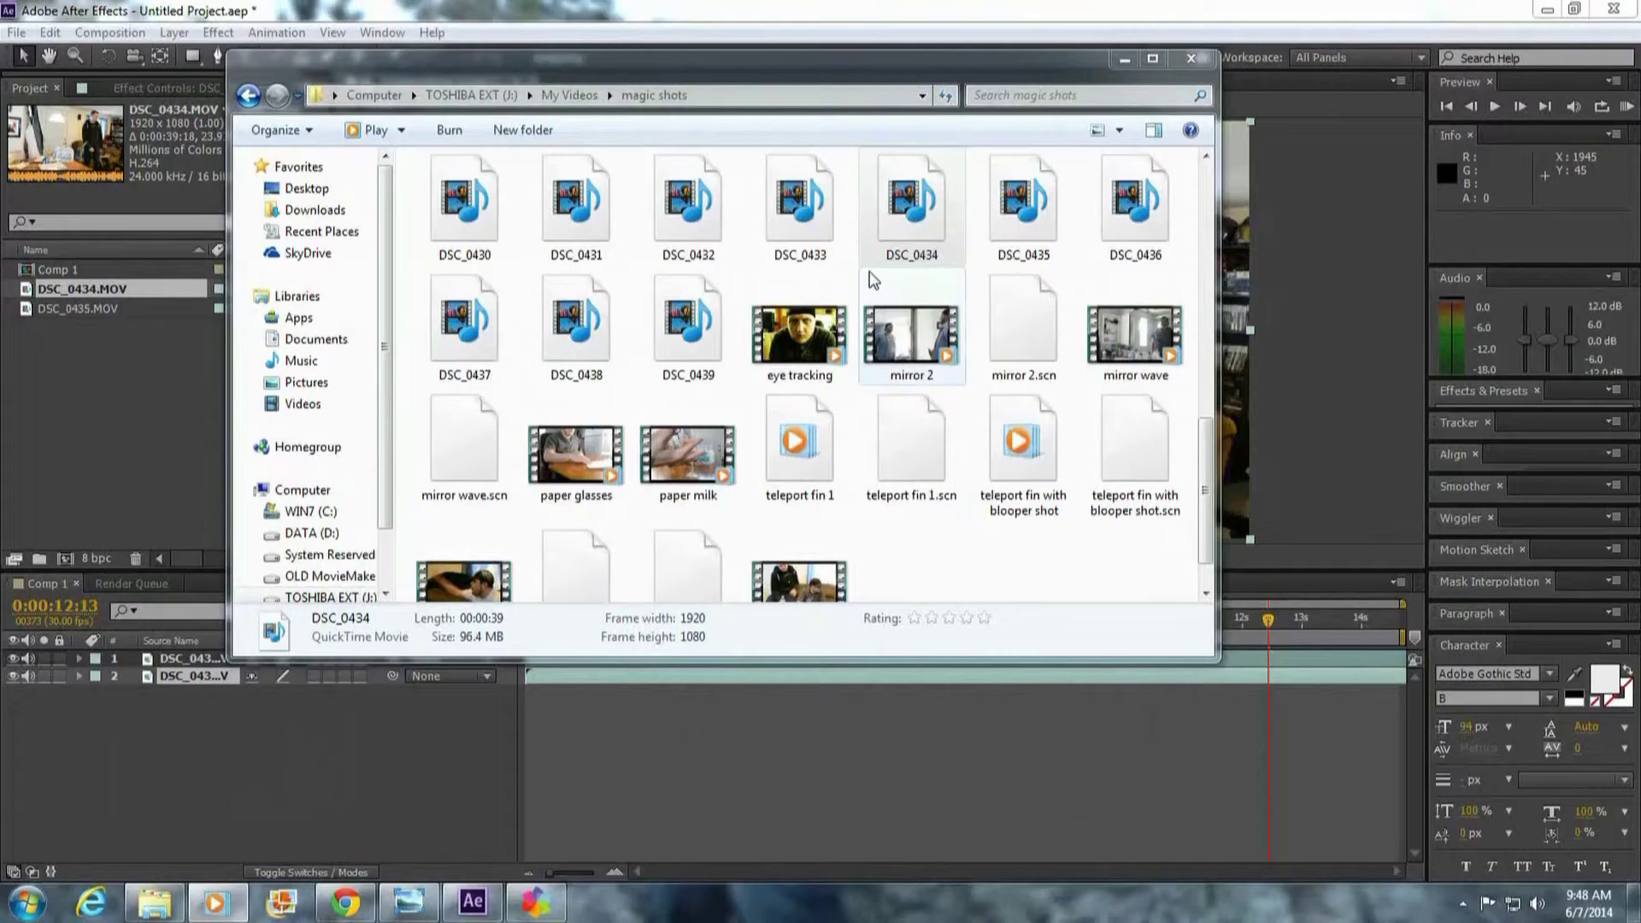
pyautogui.click(988, 222)
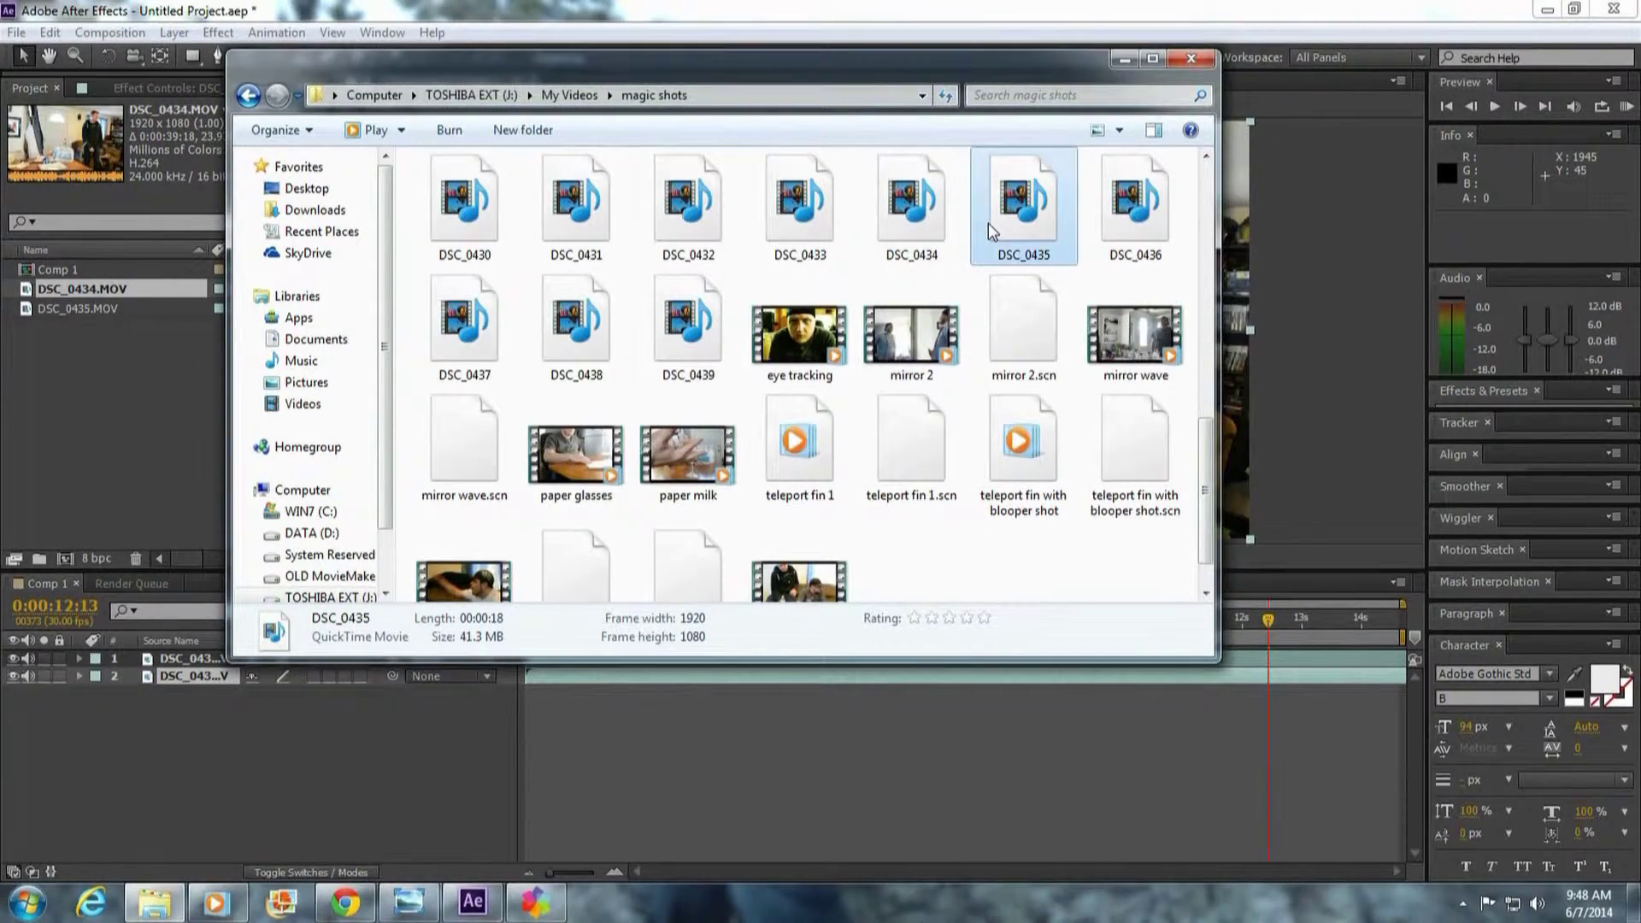
pyautogui.doubleClick(988, 222)
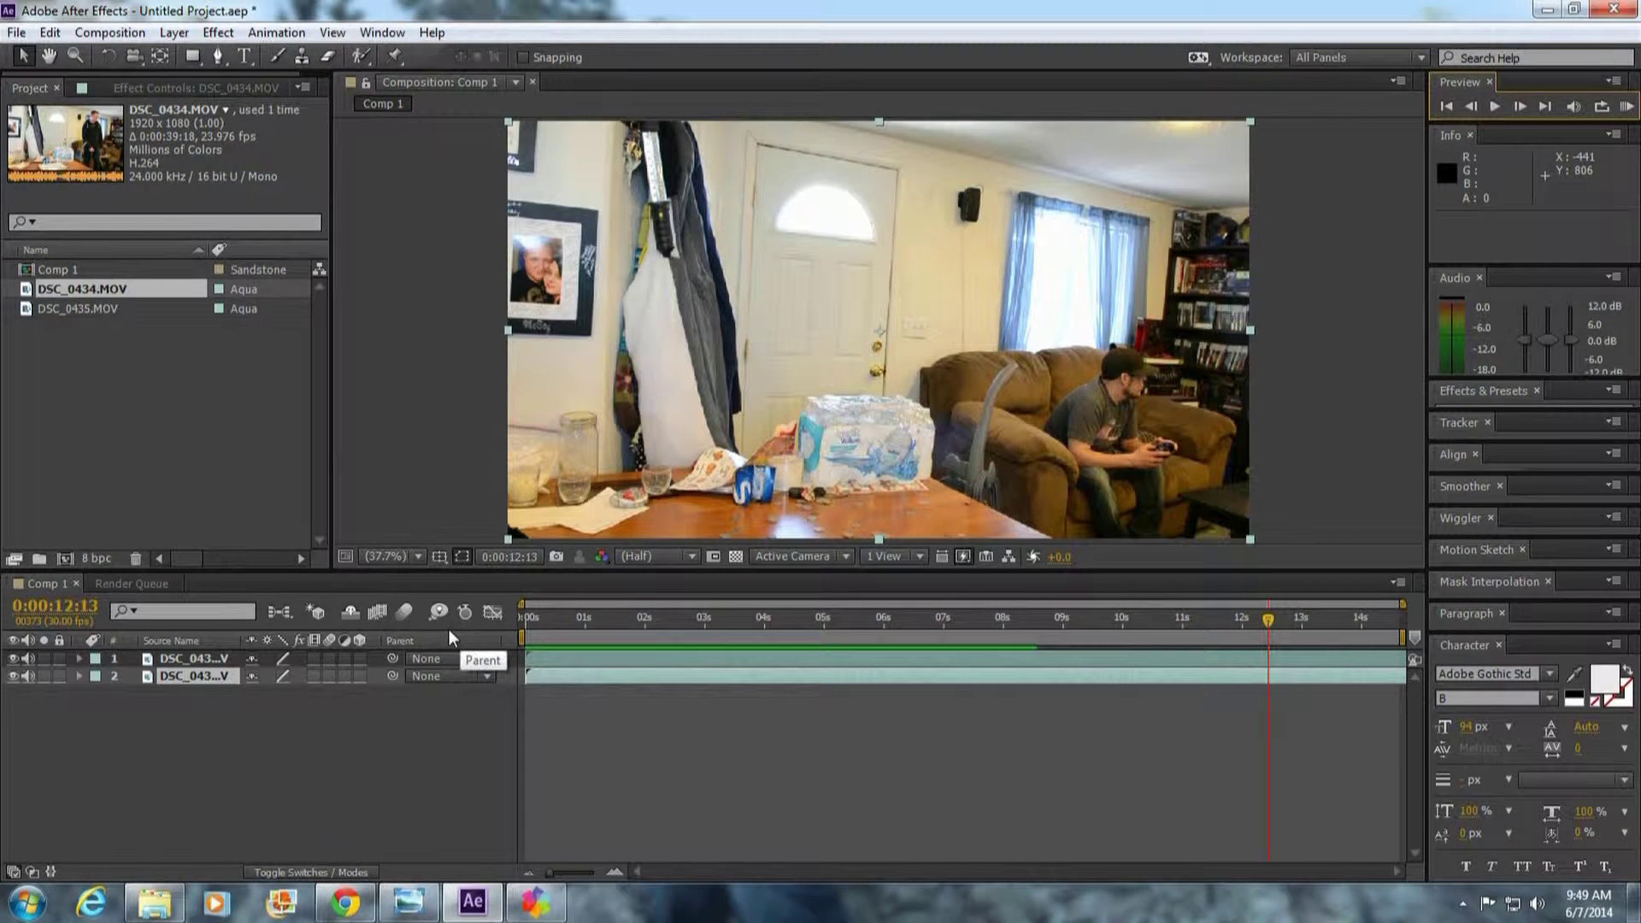
# - Trim the end of the DSC_0434 layer at 0:00:14:04 and place that layer below the DSC_0435 layer
pyautogui.moveTo(1247, 658); pyautogui.dragTo(1369, 584)
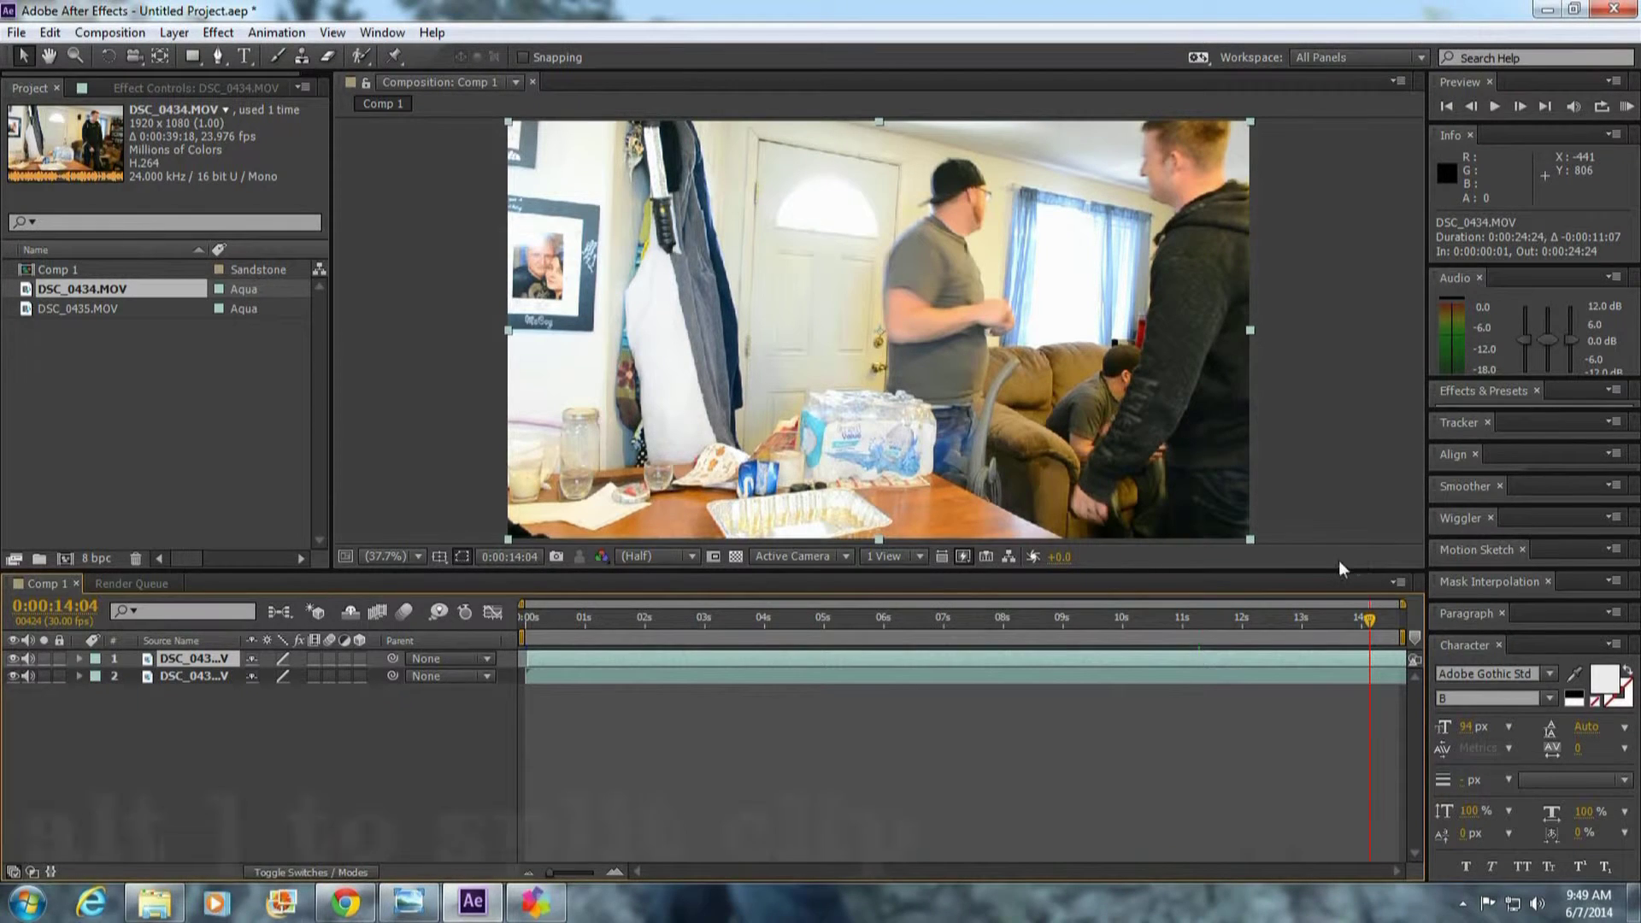
pyautogui.hotkey('alt', ']')
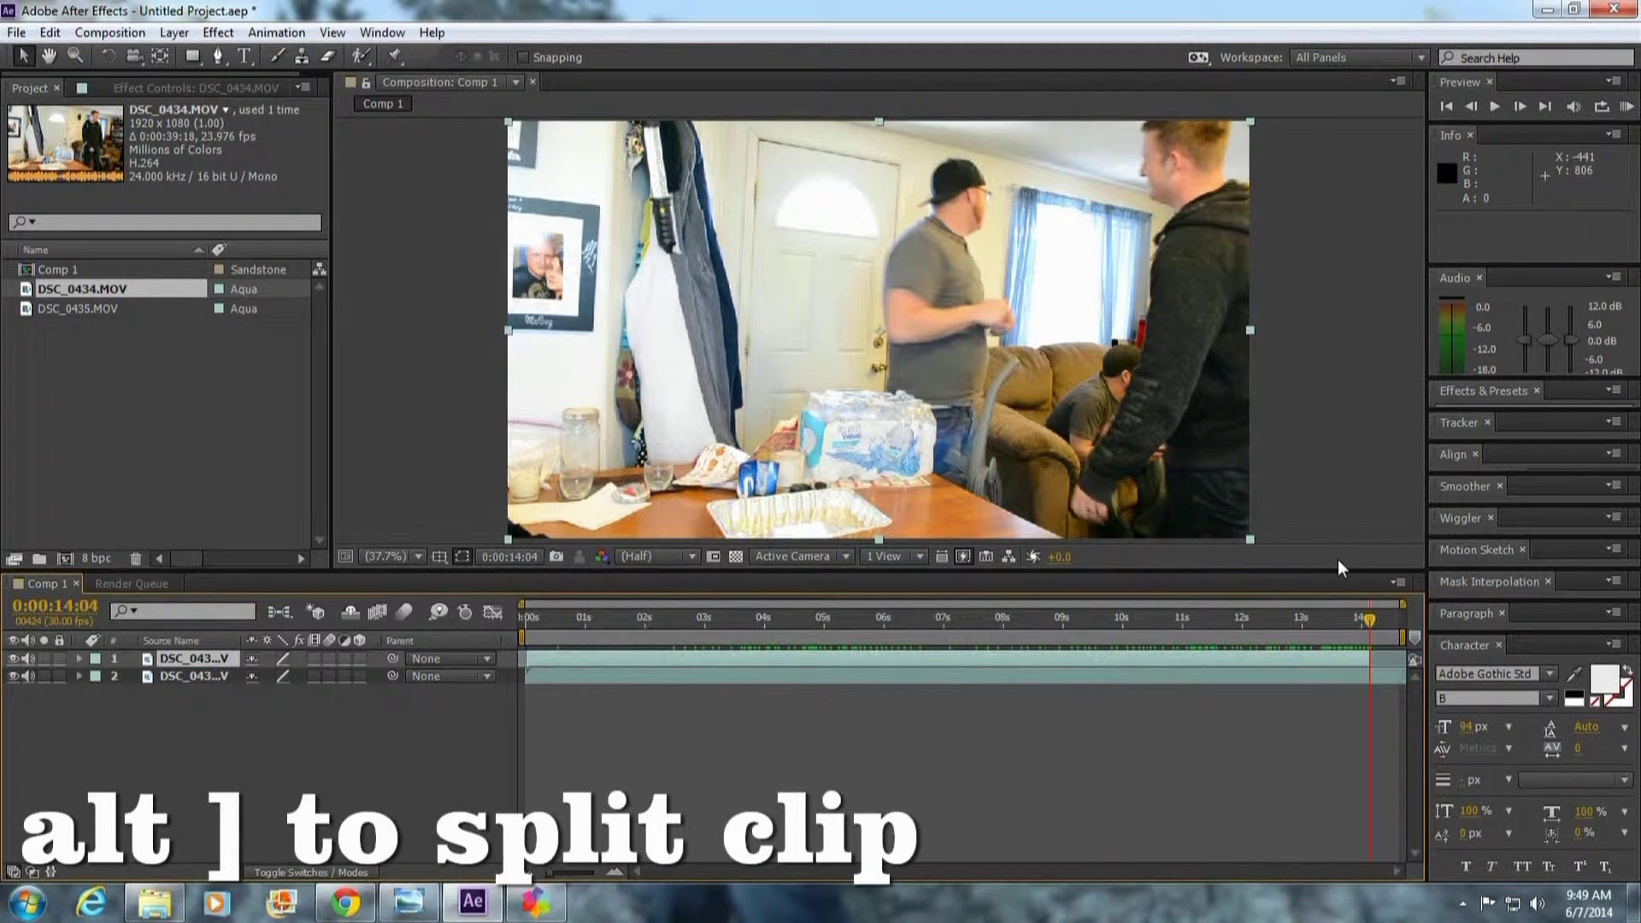
pyautogui.click(204, 680)
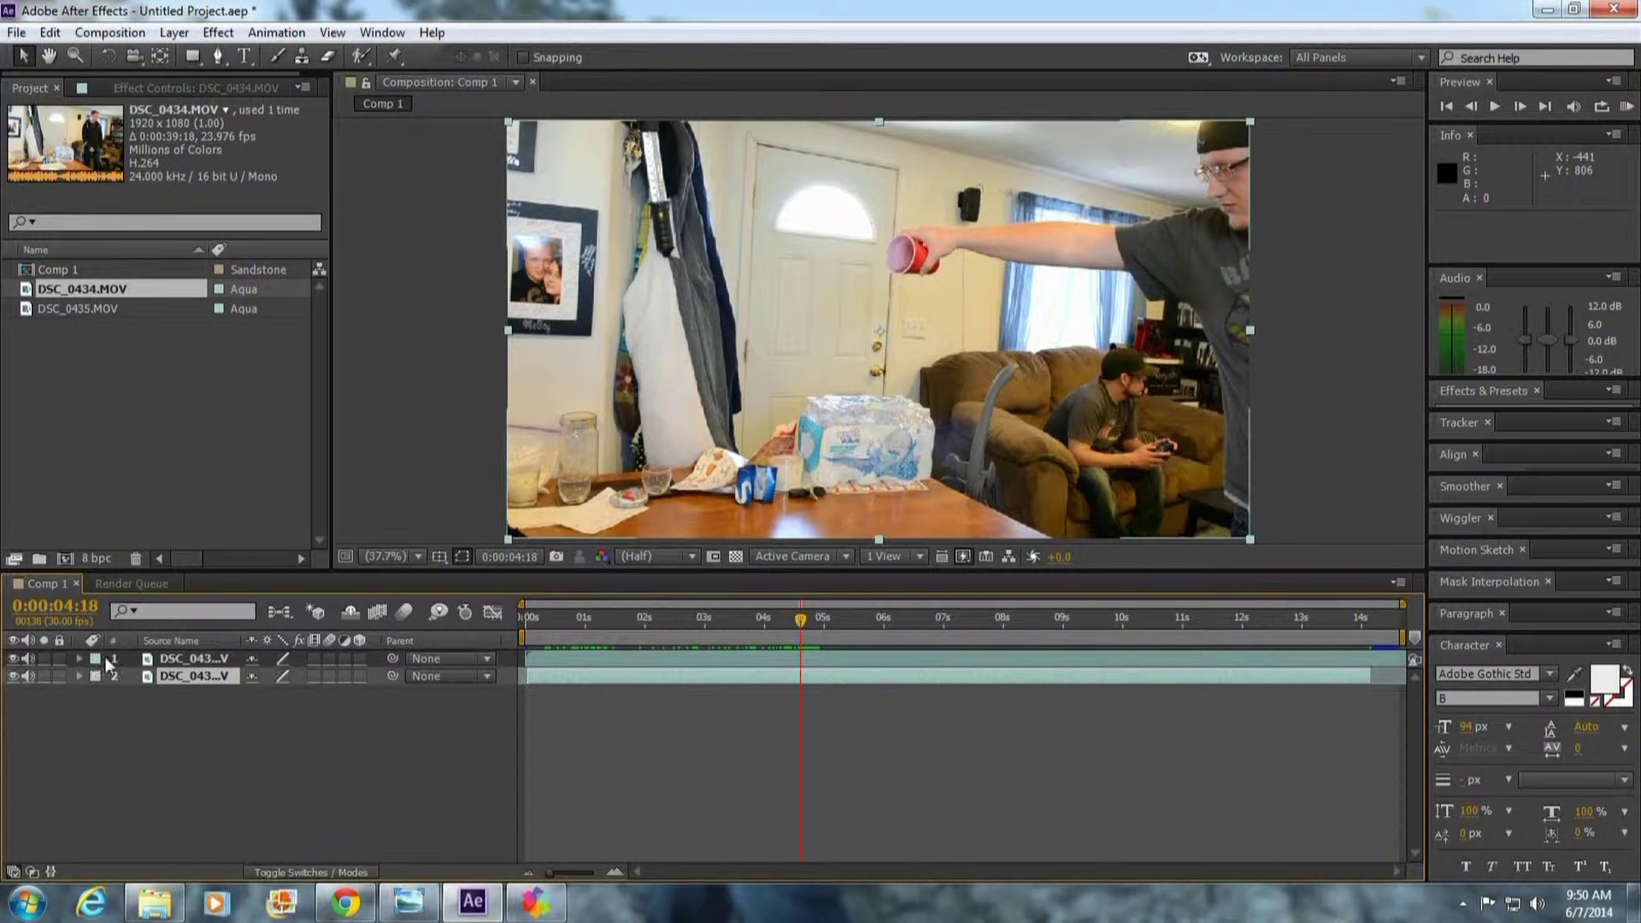
# - Keyframe the DSC_0435 layer's Audio Levels at +0.00 dB at 0:00:04:18 and at -48 dB at 0:00:00:00
pyautogui.keyDown('ctrl'); pyautogui.click(183, 660); pyautogui.keyUp('ctrl')
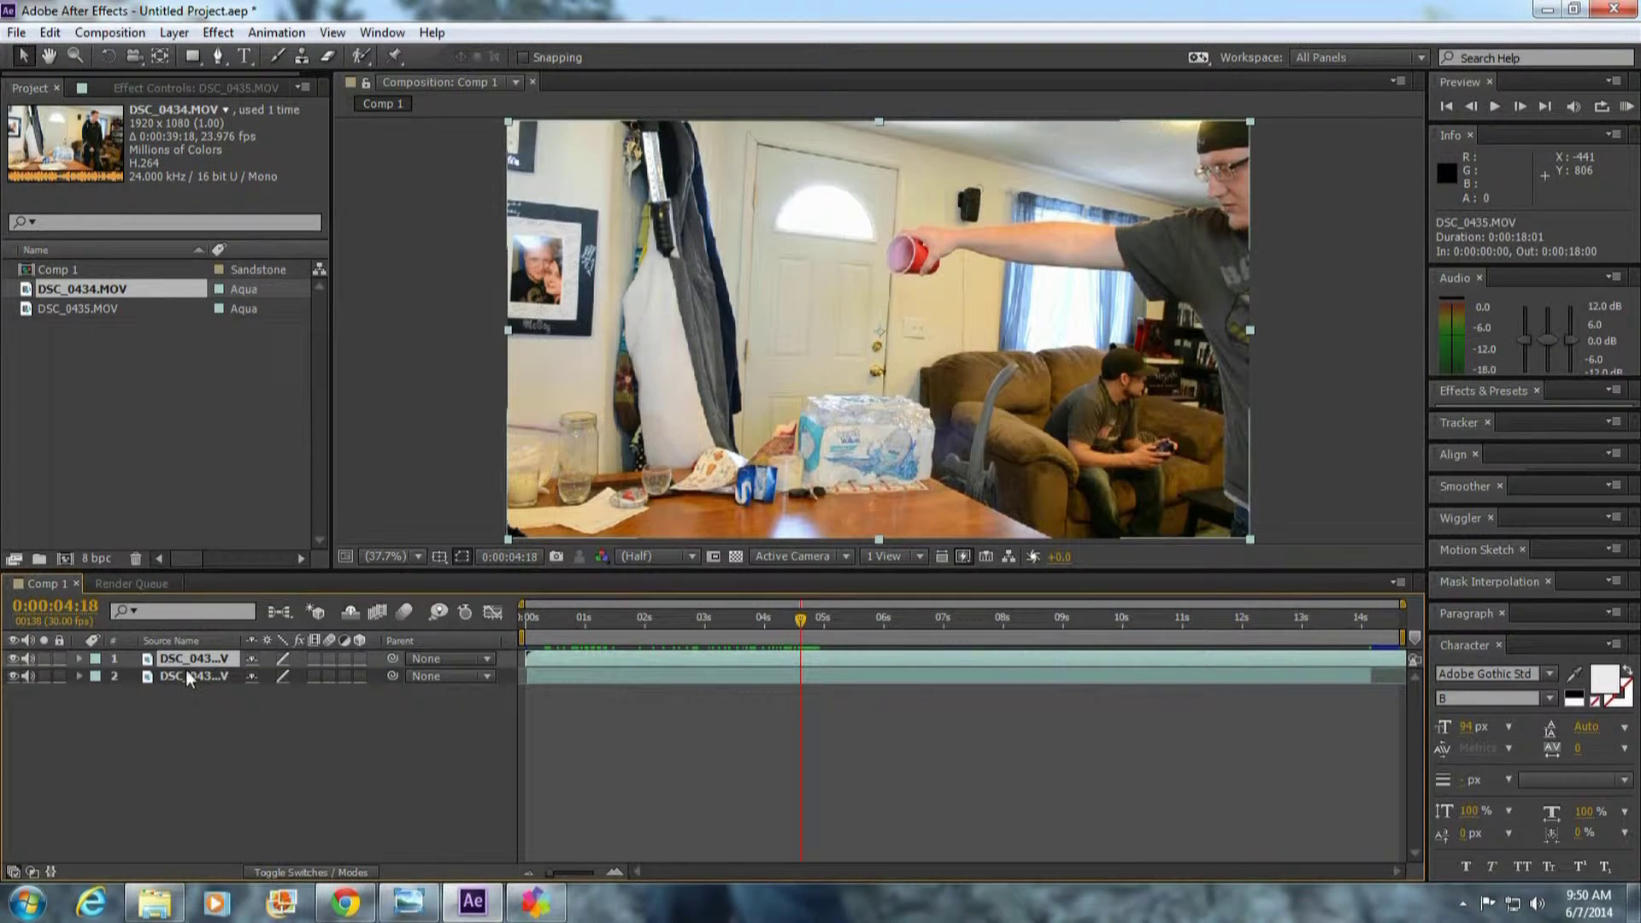
pyautogui.click(79, 659)
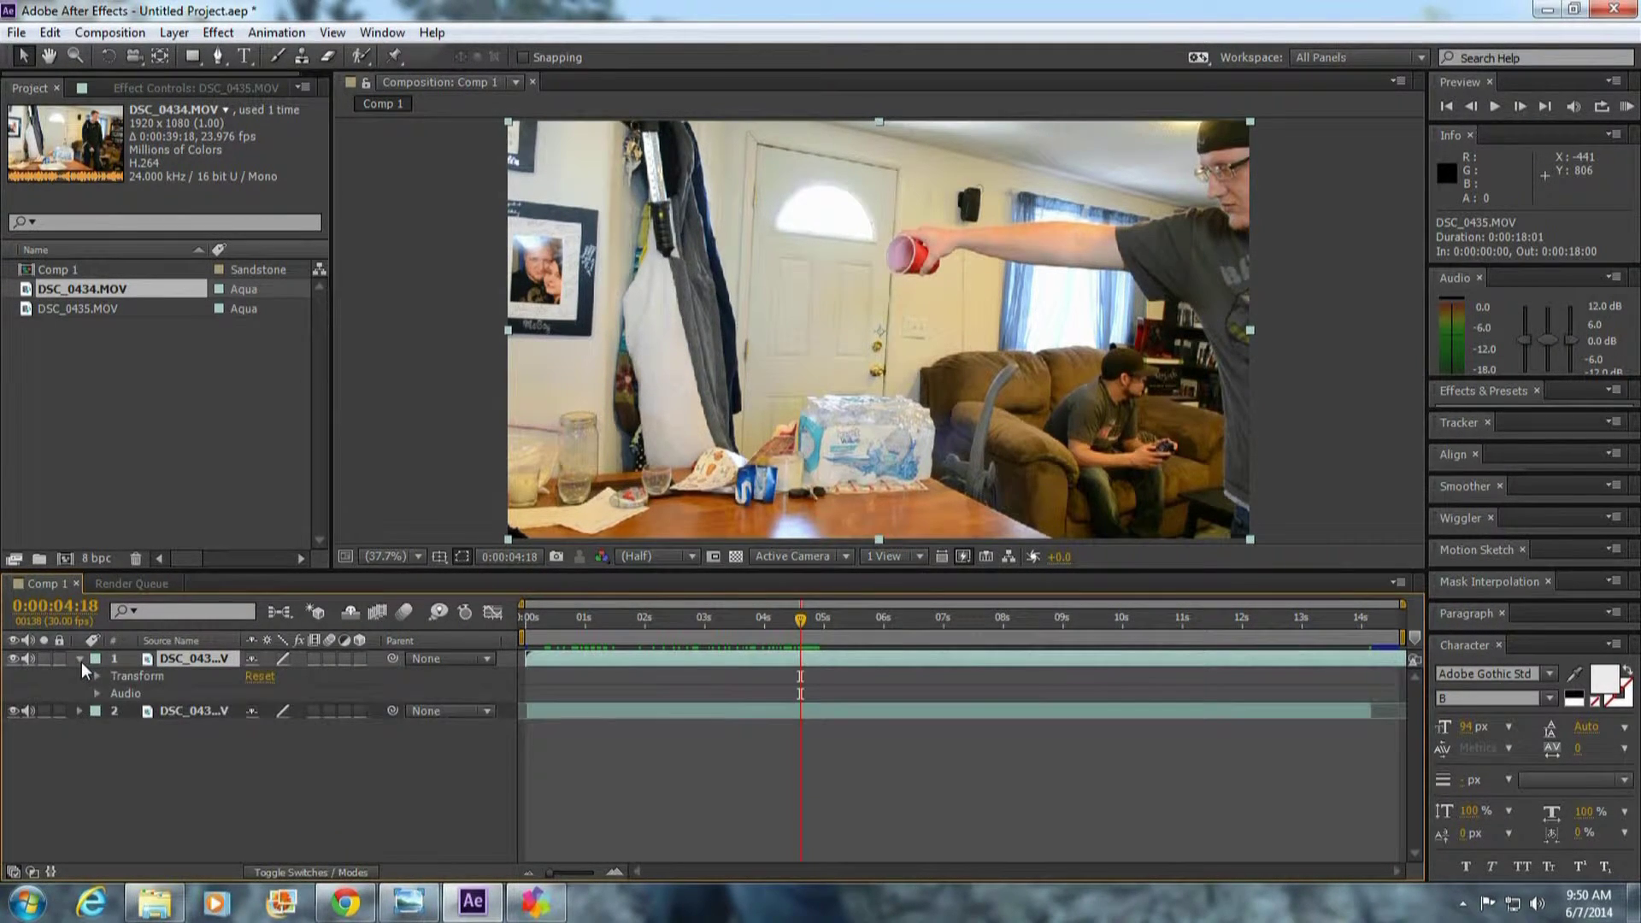
pyautogui.click(98, 694)
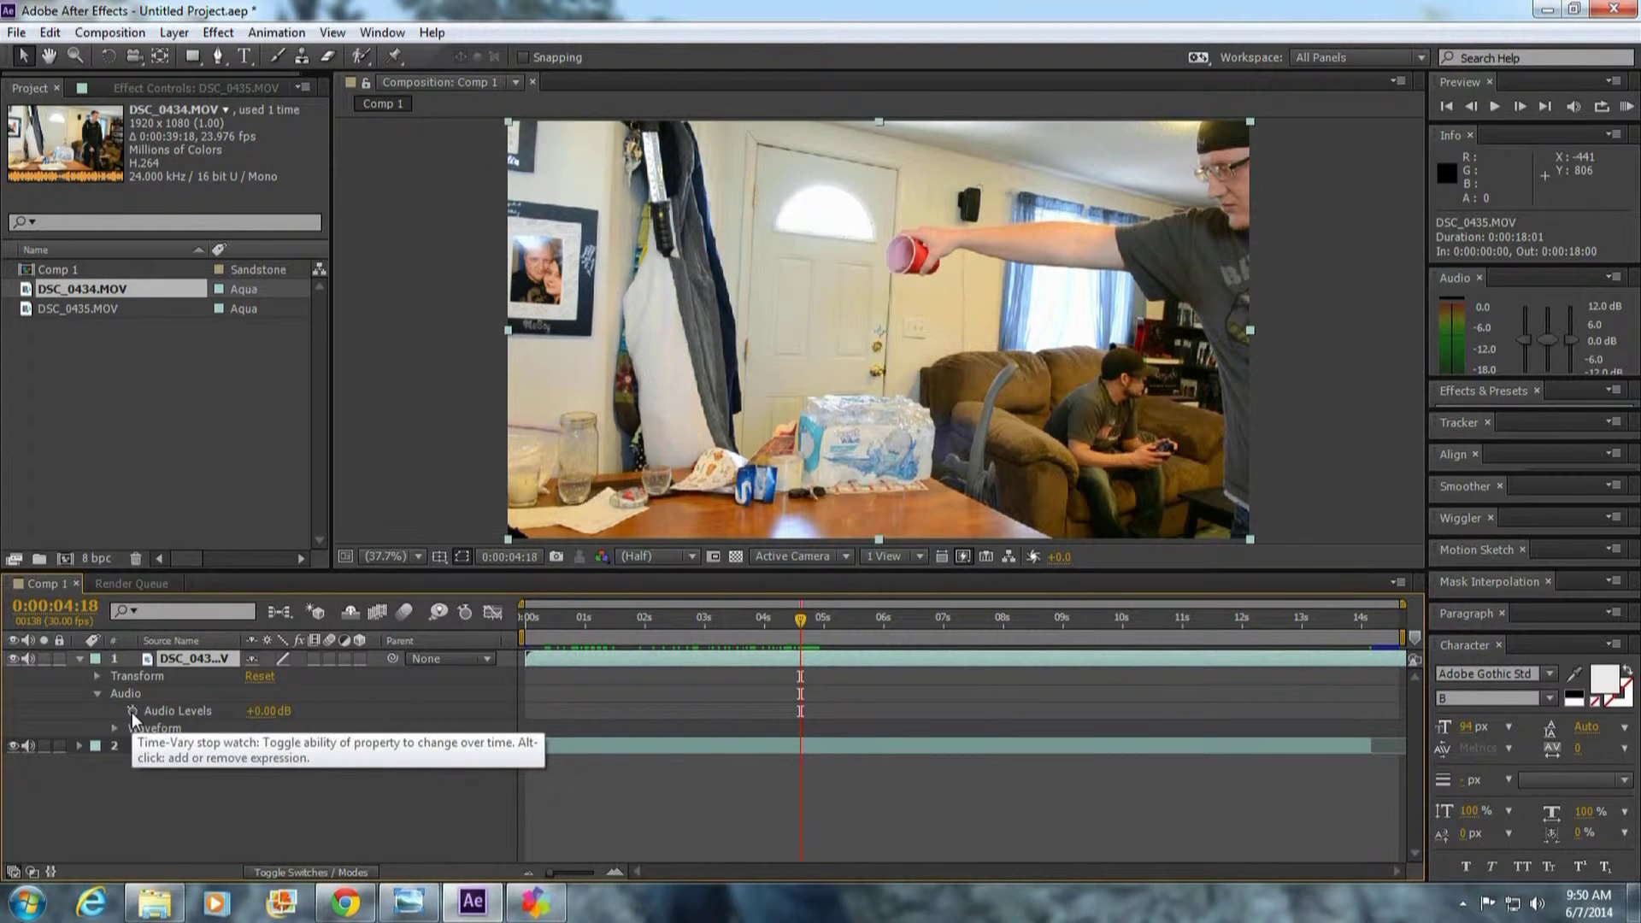
pyautogui.click(131, 711)
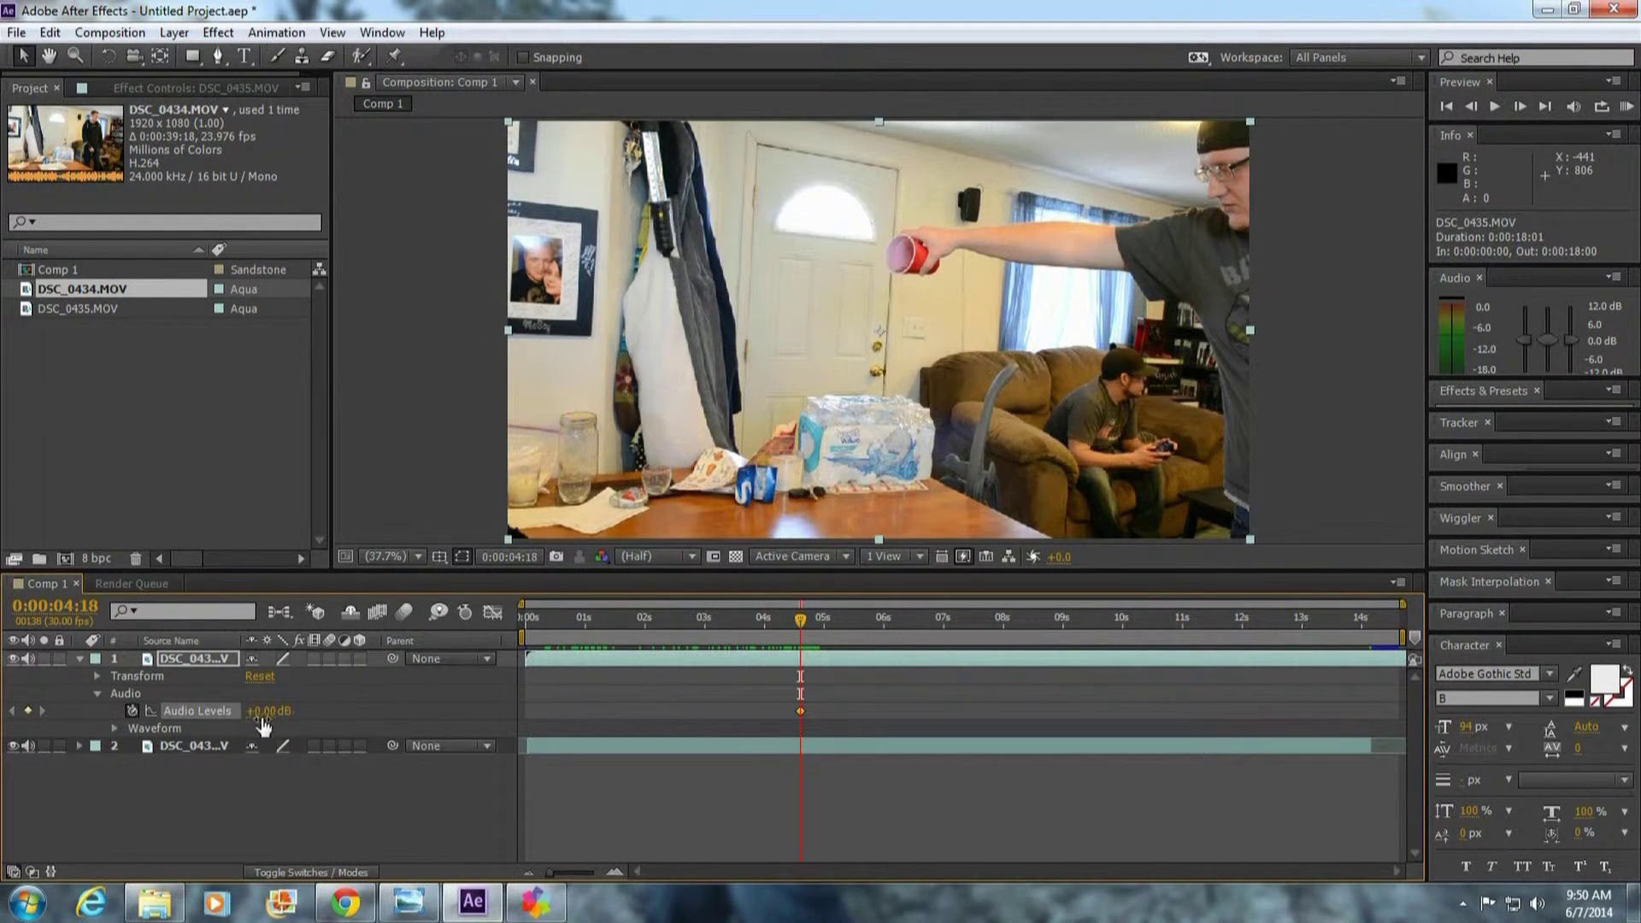
pyautogui.click(523, 639)
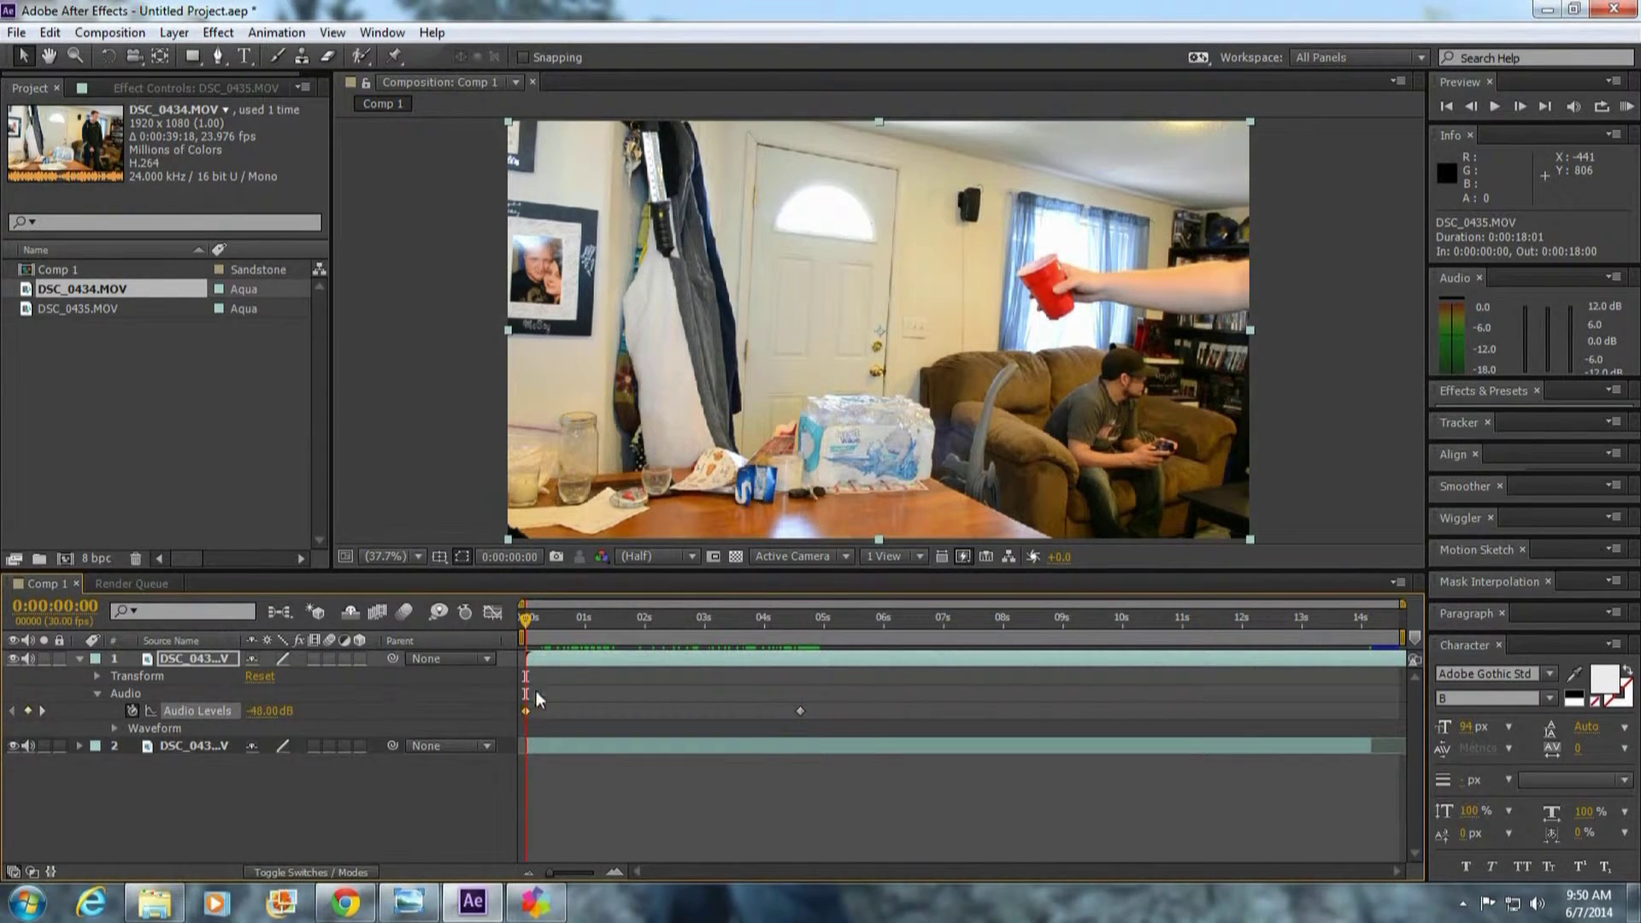
# - Add an Audio Levels keyframe of -48 dB to the DSC_0435 layer at 0:00:04:13
pyautogui.moveTo(525, 619); pyautogui.dragTo(788, 627)
pyautogui.click(267, 712)
pyautogui.write('-48')
pyautogui.press('Return')
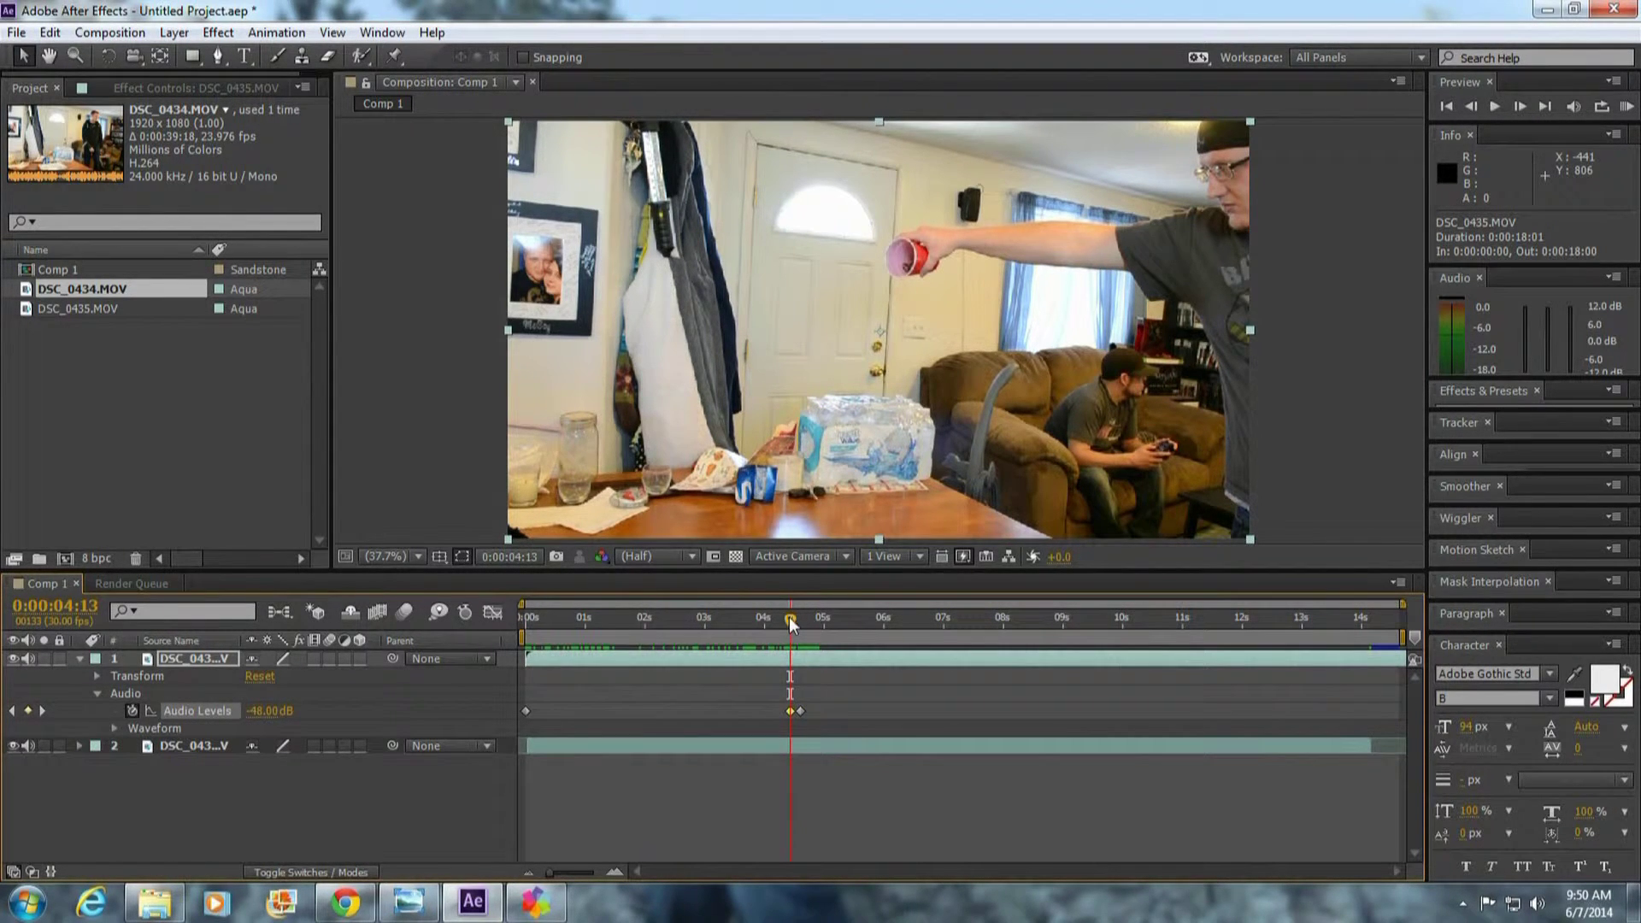
# - Keyframe the DSC_0435 layer's Audio Levels at +0.00 dB at 0:00:11:13 and -48 dB at 0:00:11:18, and collapse the layer
pyautogui.moveTo(790, 622); pyautogui.dragTo(1209, 623)
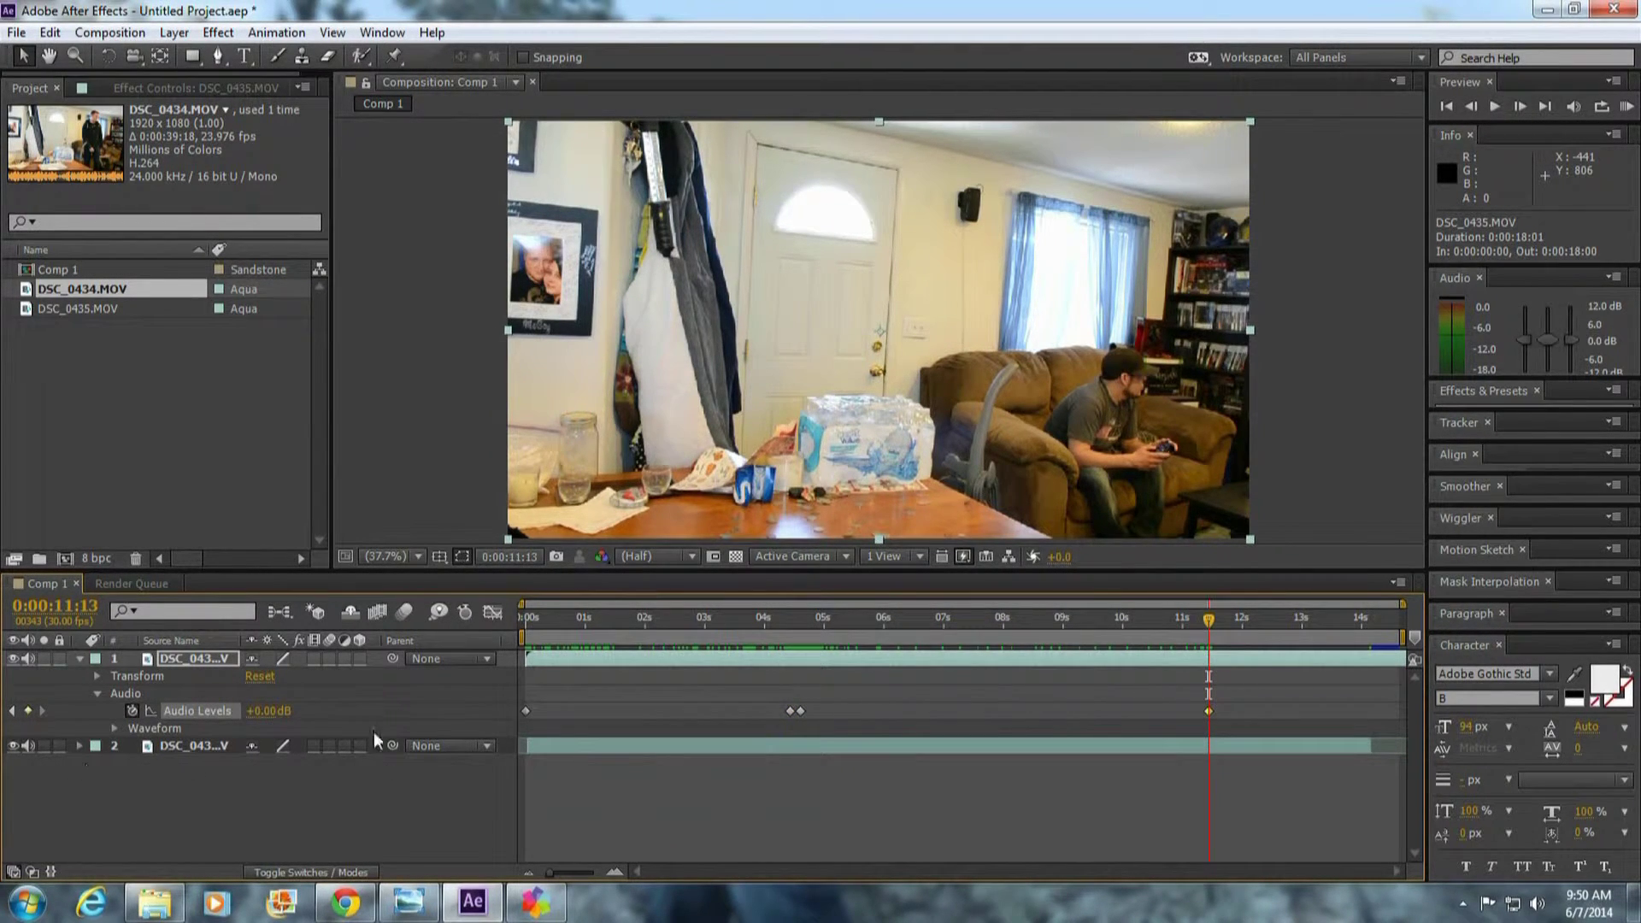
pyautogui.moveTo(1208, 618); pyautogui.dragTo(1219, 622)
pyautogui.moveTo(264, 721); pyautogui.dragTo(1, 725)
pyautogui.moveTo(318, 719); pyautogui.dragTo(265, 720)
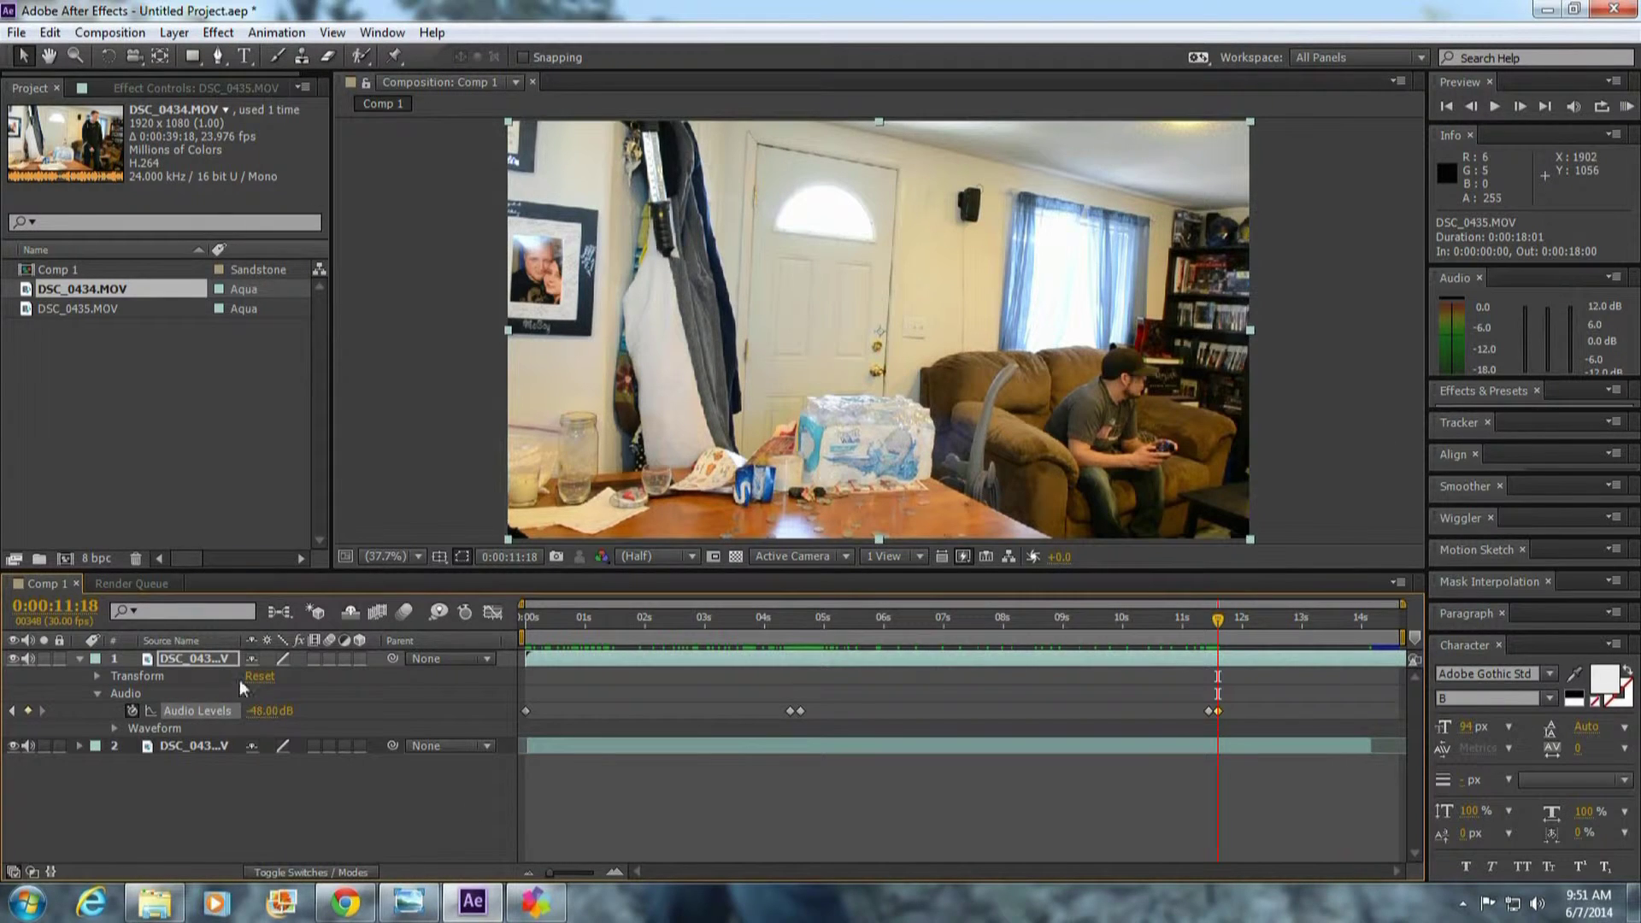
pyautogui.click(79, 660)
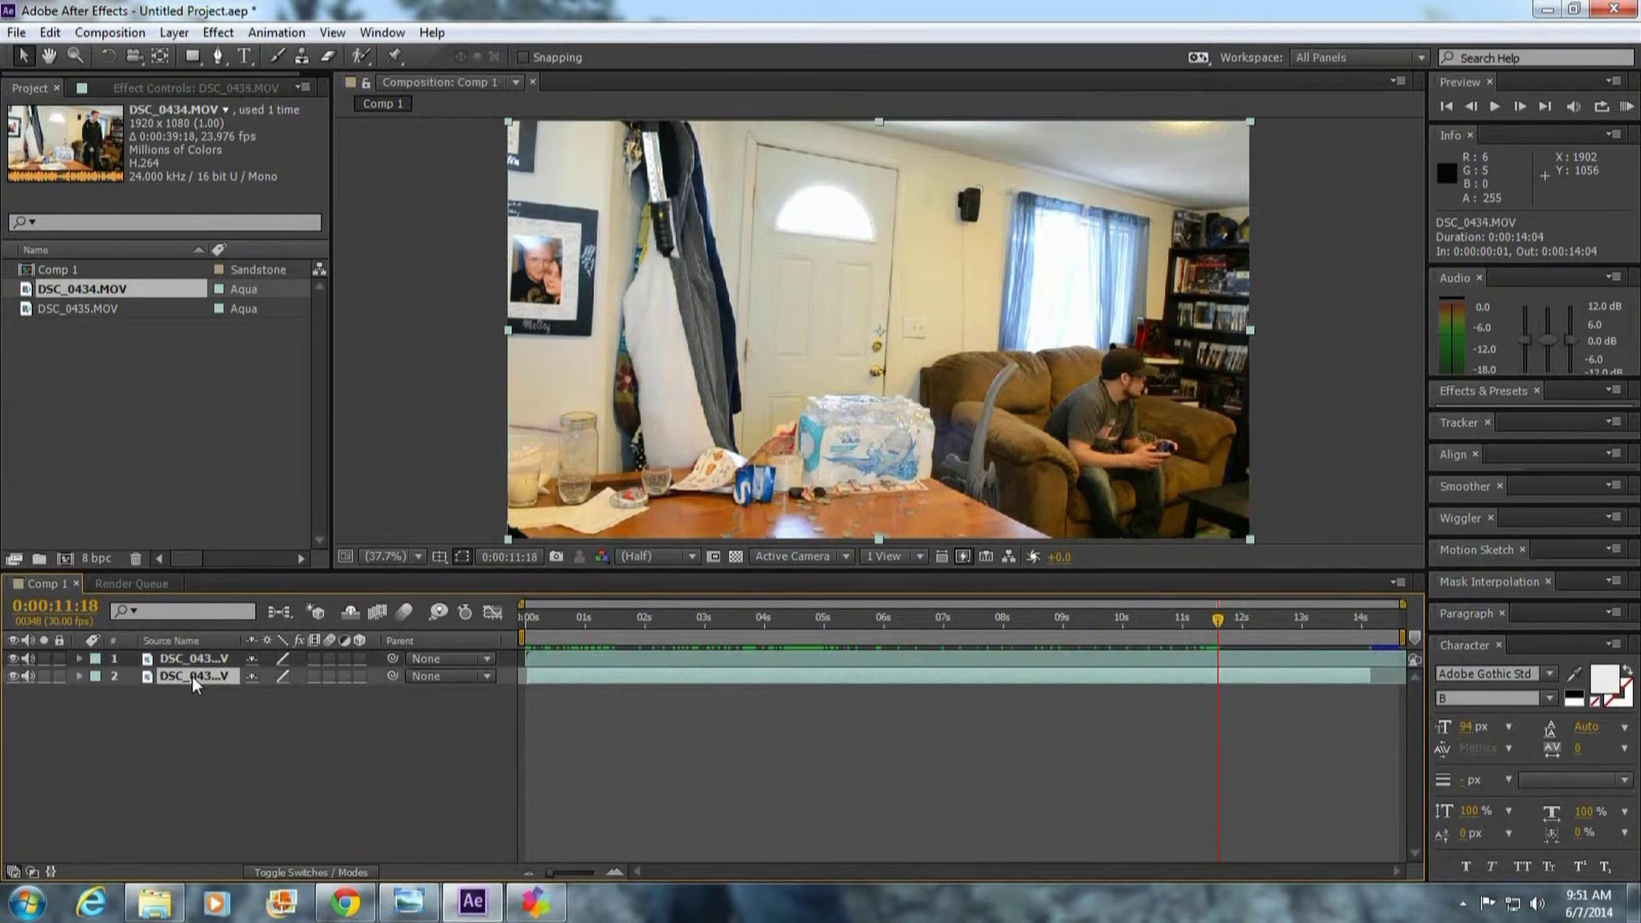
# - Move the DSC_0434 layer above DSC_0435 and keyframe its Audio Levels at +0.00 dB at 0:00:05:09
pyautogui.moveTo(193, 675); pyautogui.dragTo(189, 653)
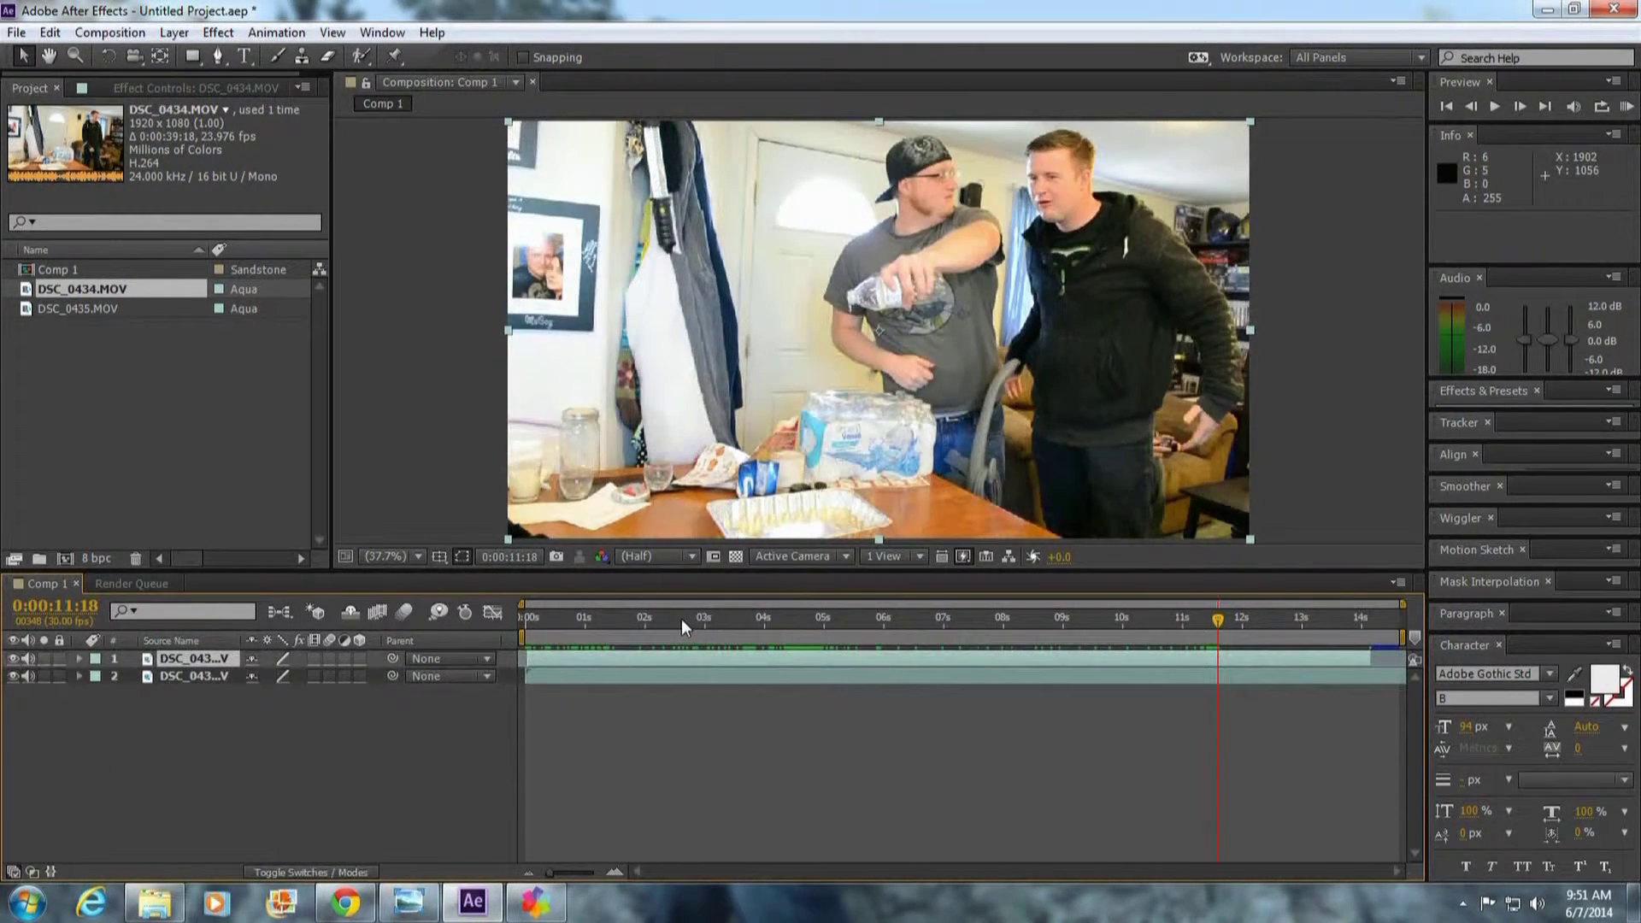
pyautogui.moveTo(680, 619); pyautogui.dragTo(848, 615)
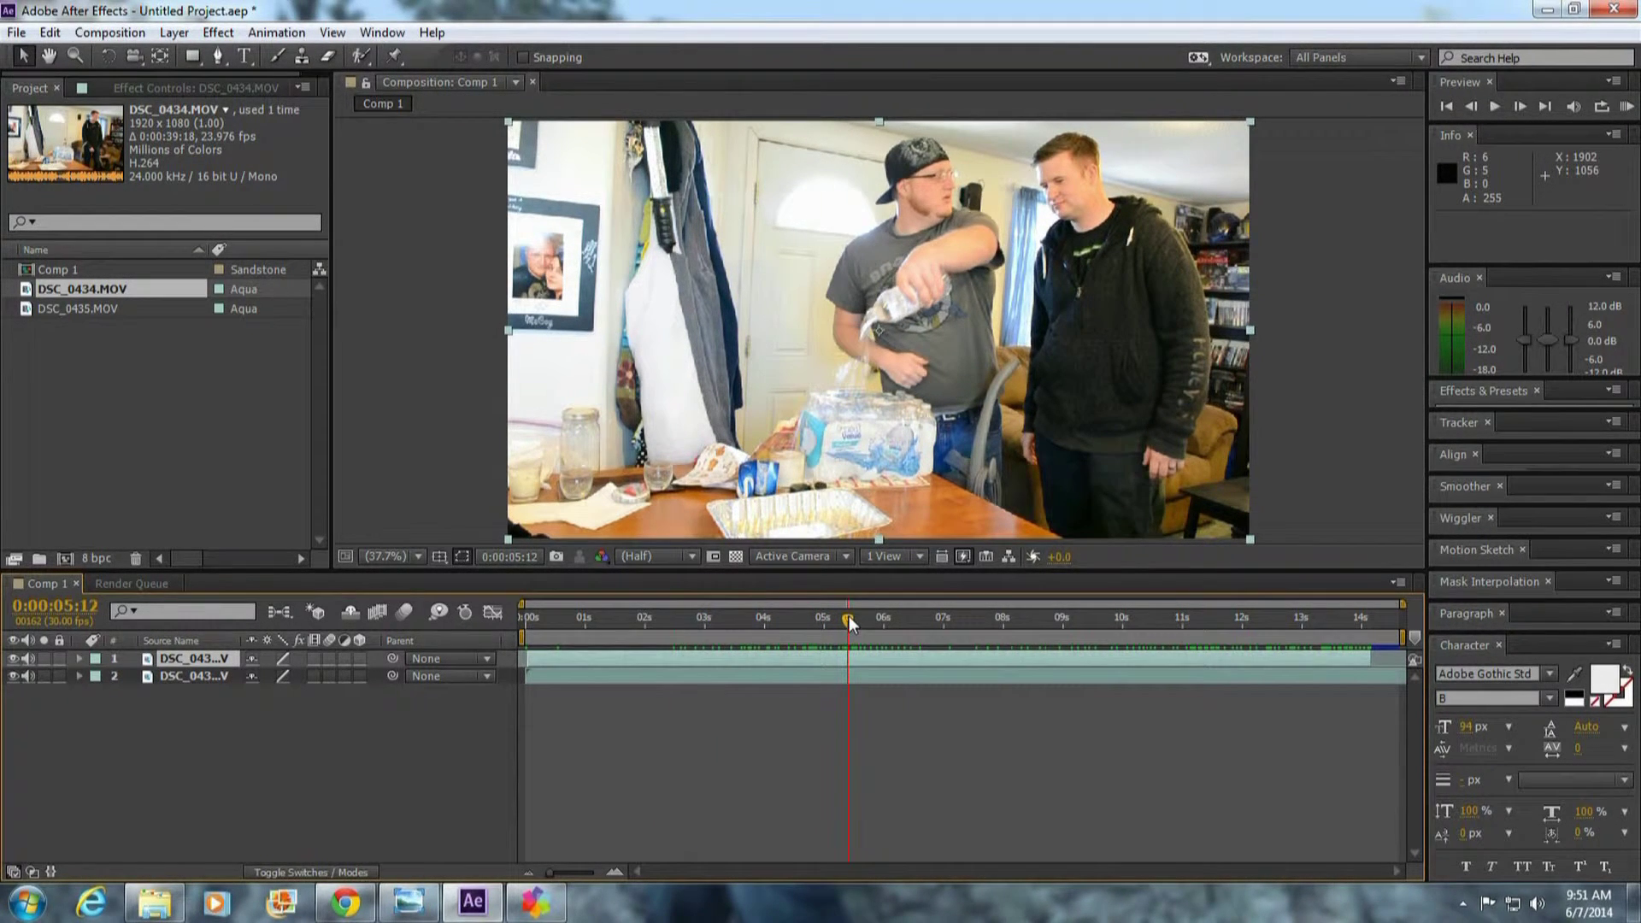
pyautogui.click(79, 659)
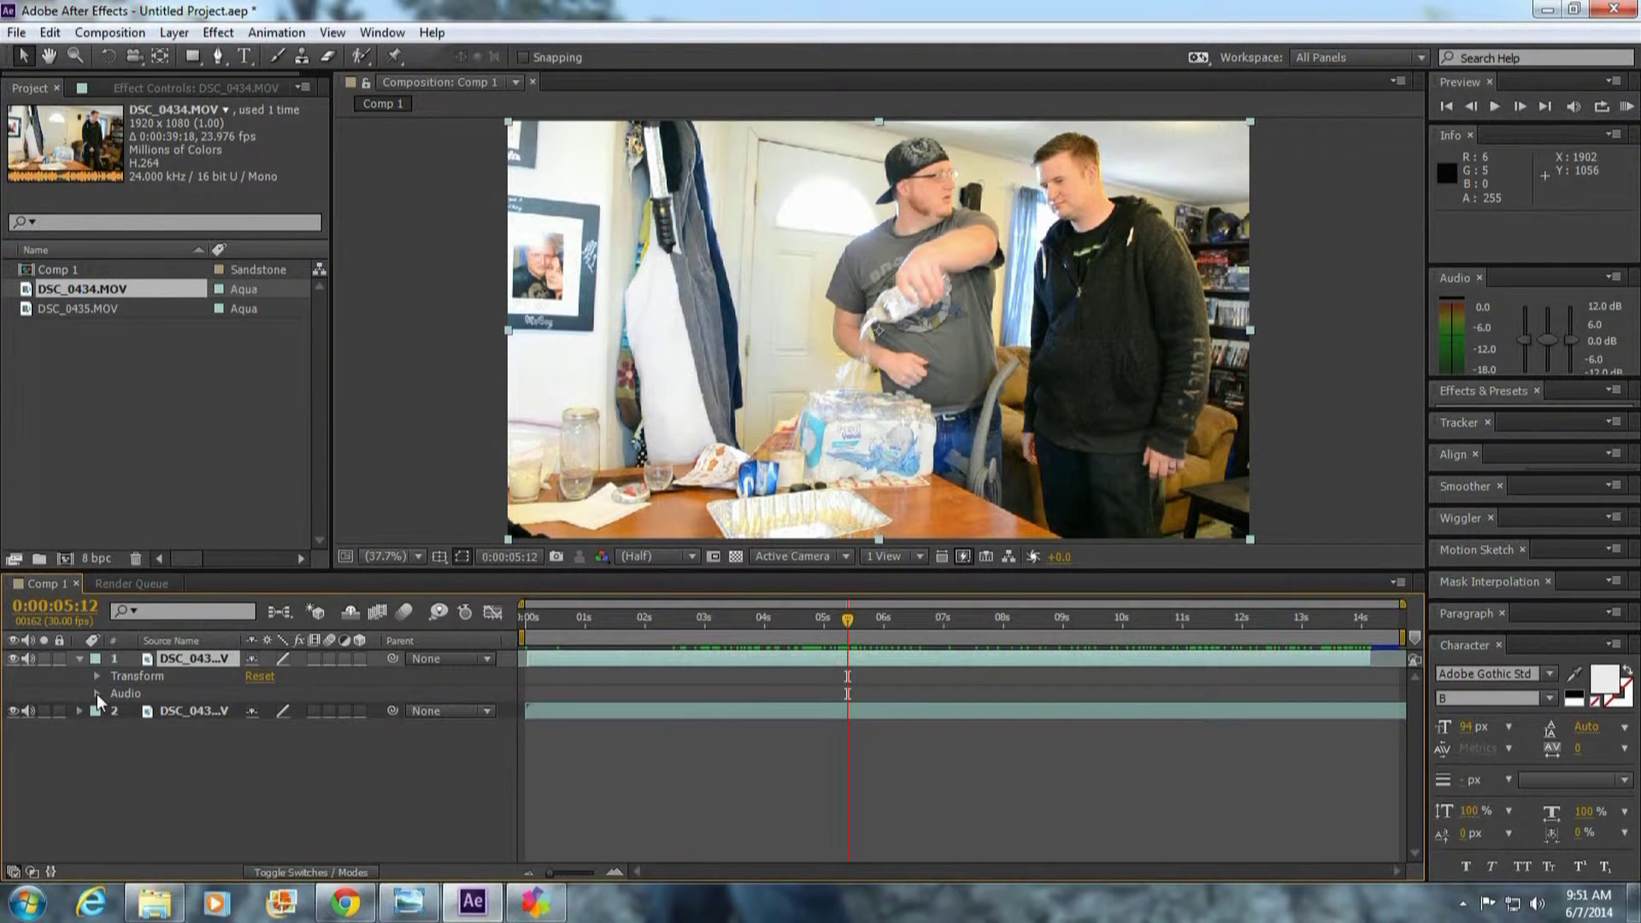
pyautogui.click(96, 693)
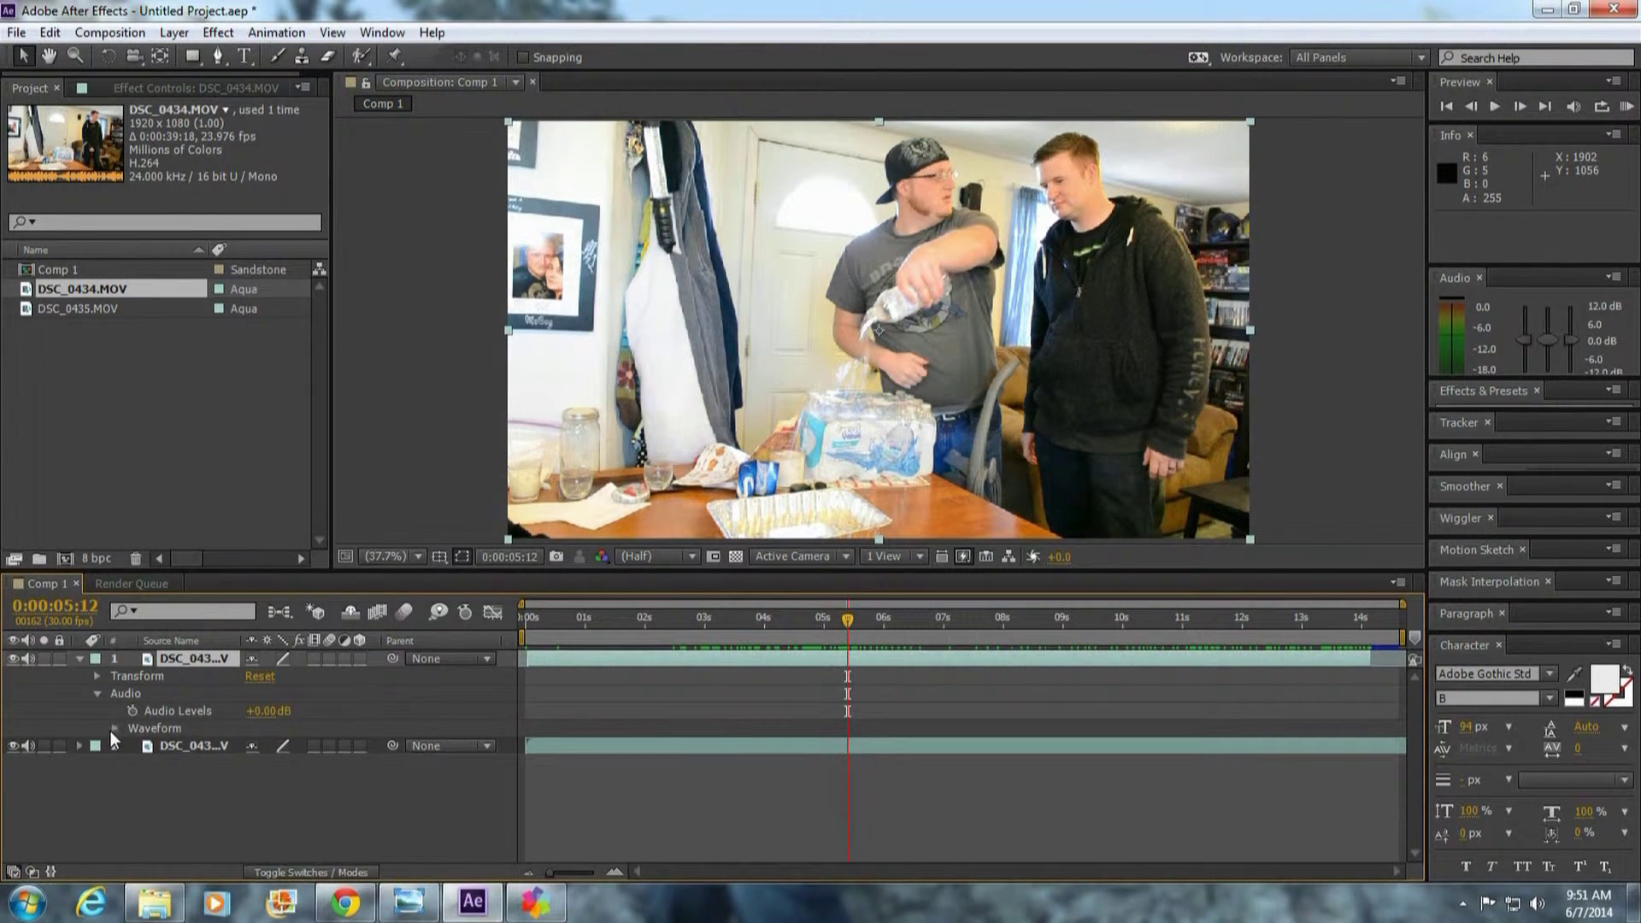
pyautogui.click(114, 728)
pyautogui.click(113, 728)
pyautogui.click(132, 710)
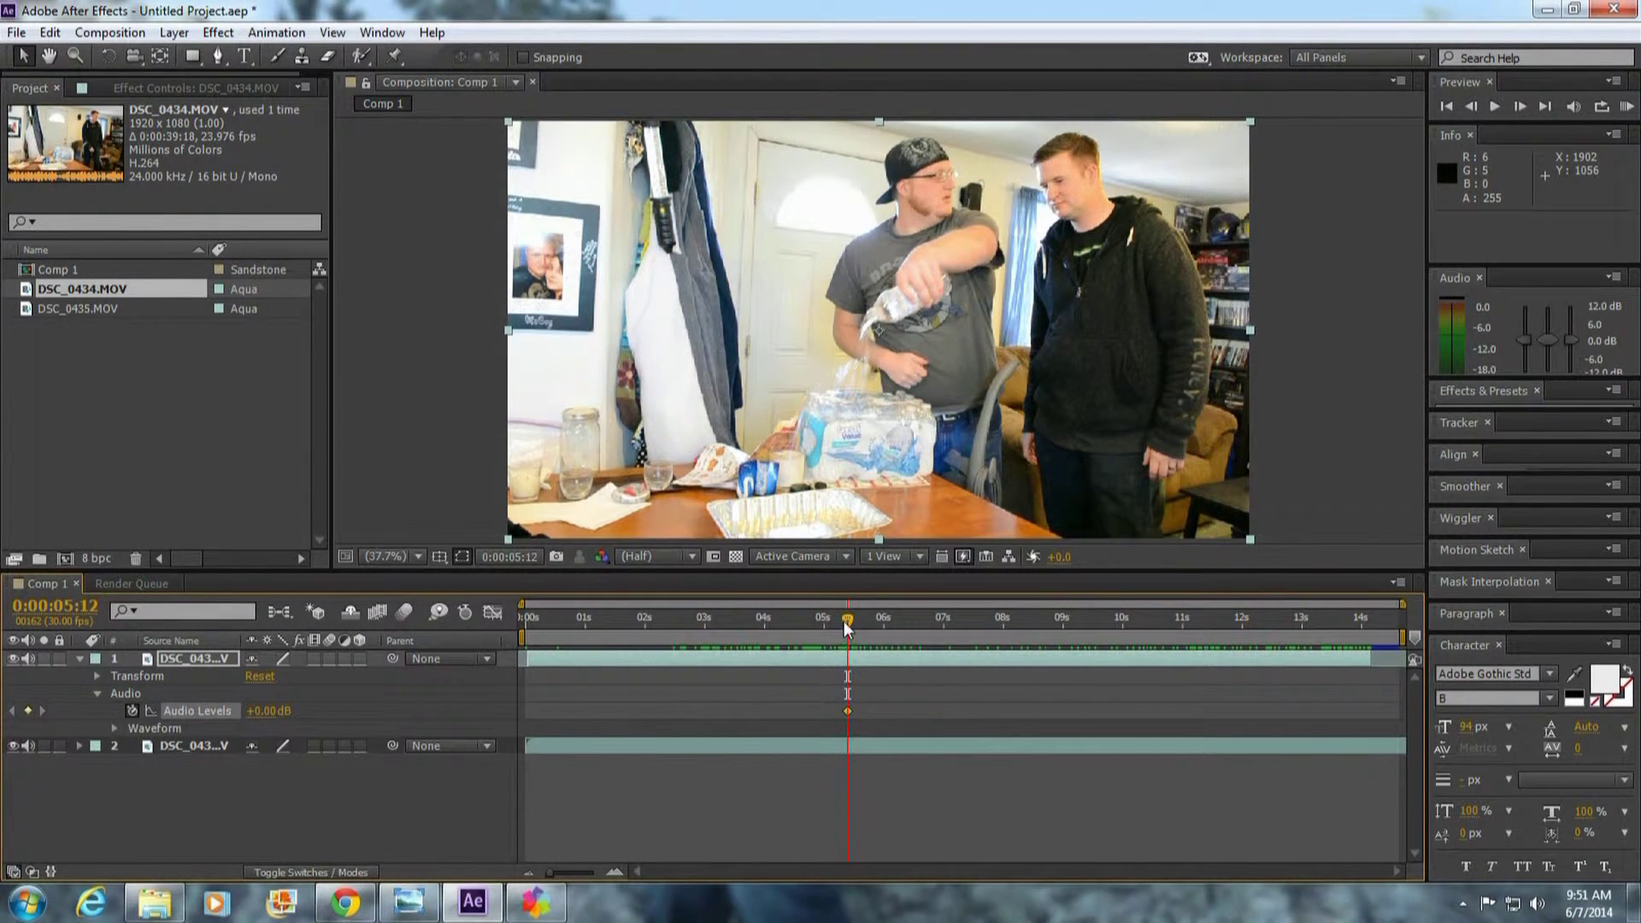
pyautogui.moveTo(844, 711); pyautogui.dragTo(839, 710)
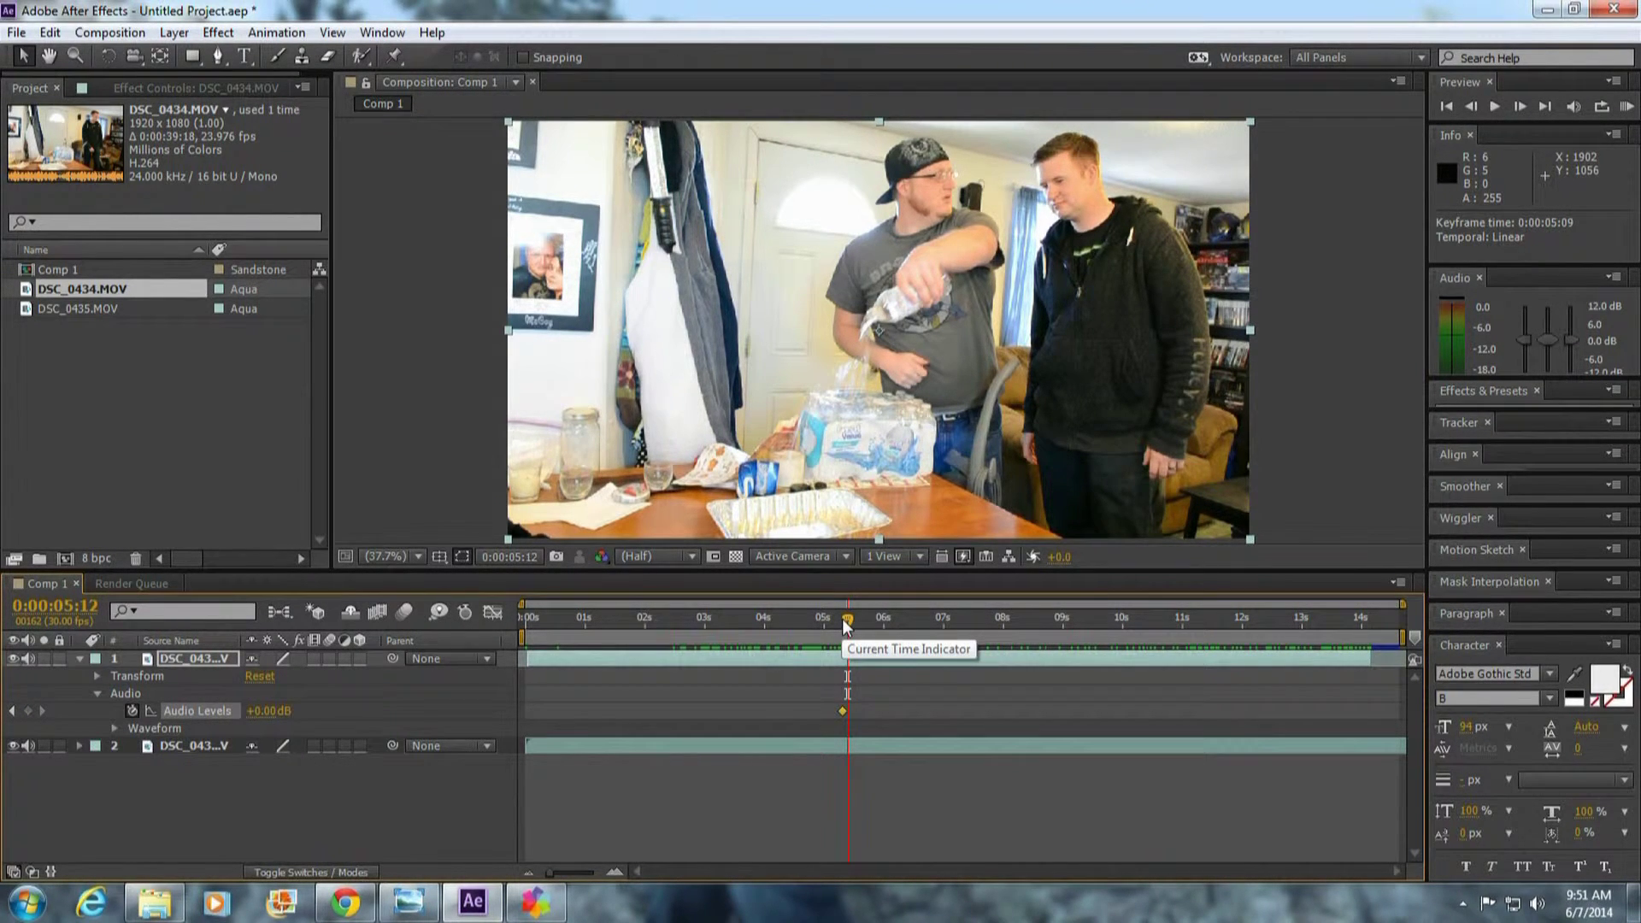
# - Keyframe the DSC_0434 layer's Audio Levels at -48 dB at 0:00:05:15 and 0:00:09:06, and raise the level at 0:00:09:09
pyautogui.moveTo(844, 619); pyautogui.dragTo(852, 621)
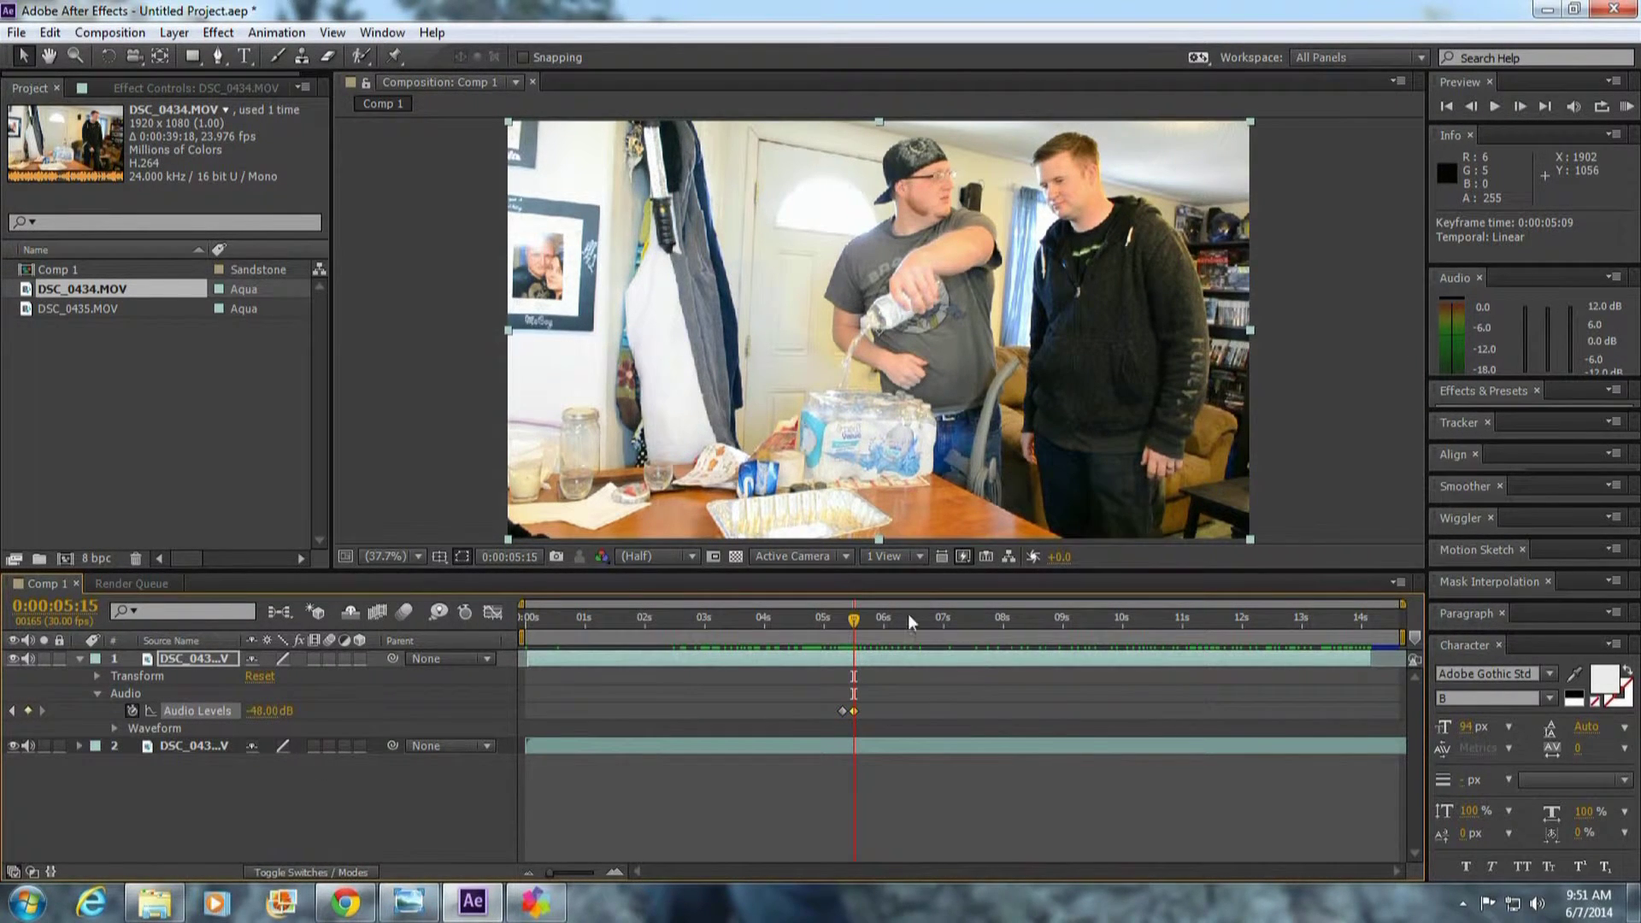
pyautogui.moveTo(854, 621); pyautogui.dragTo(1074, 623)
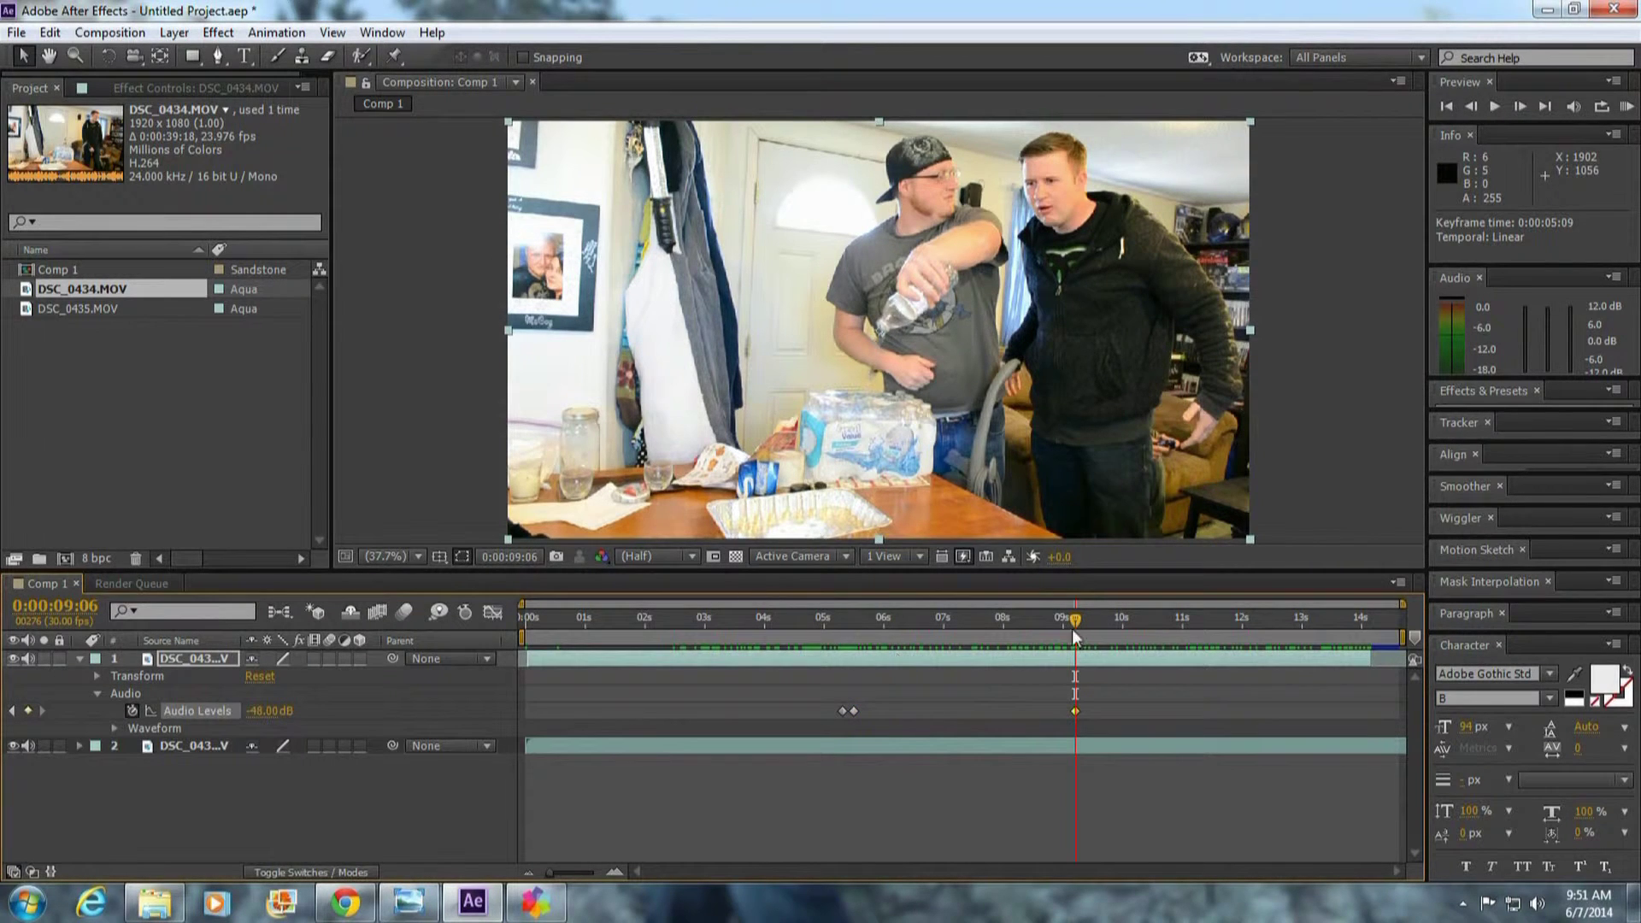
pyautogui.moveTo(1075, 624); pyautogui.dragTo(1079, 629)
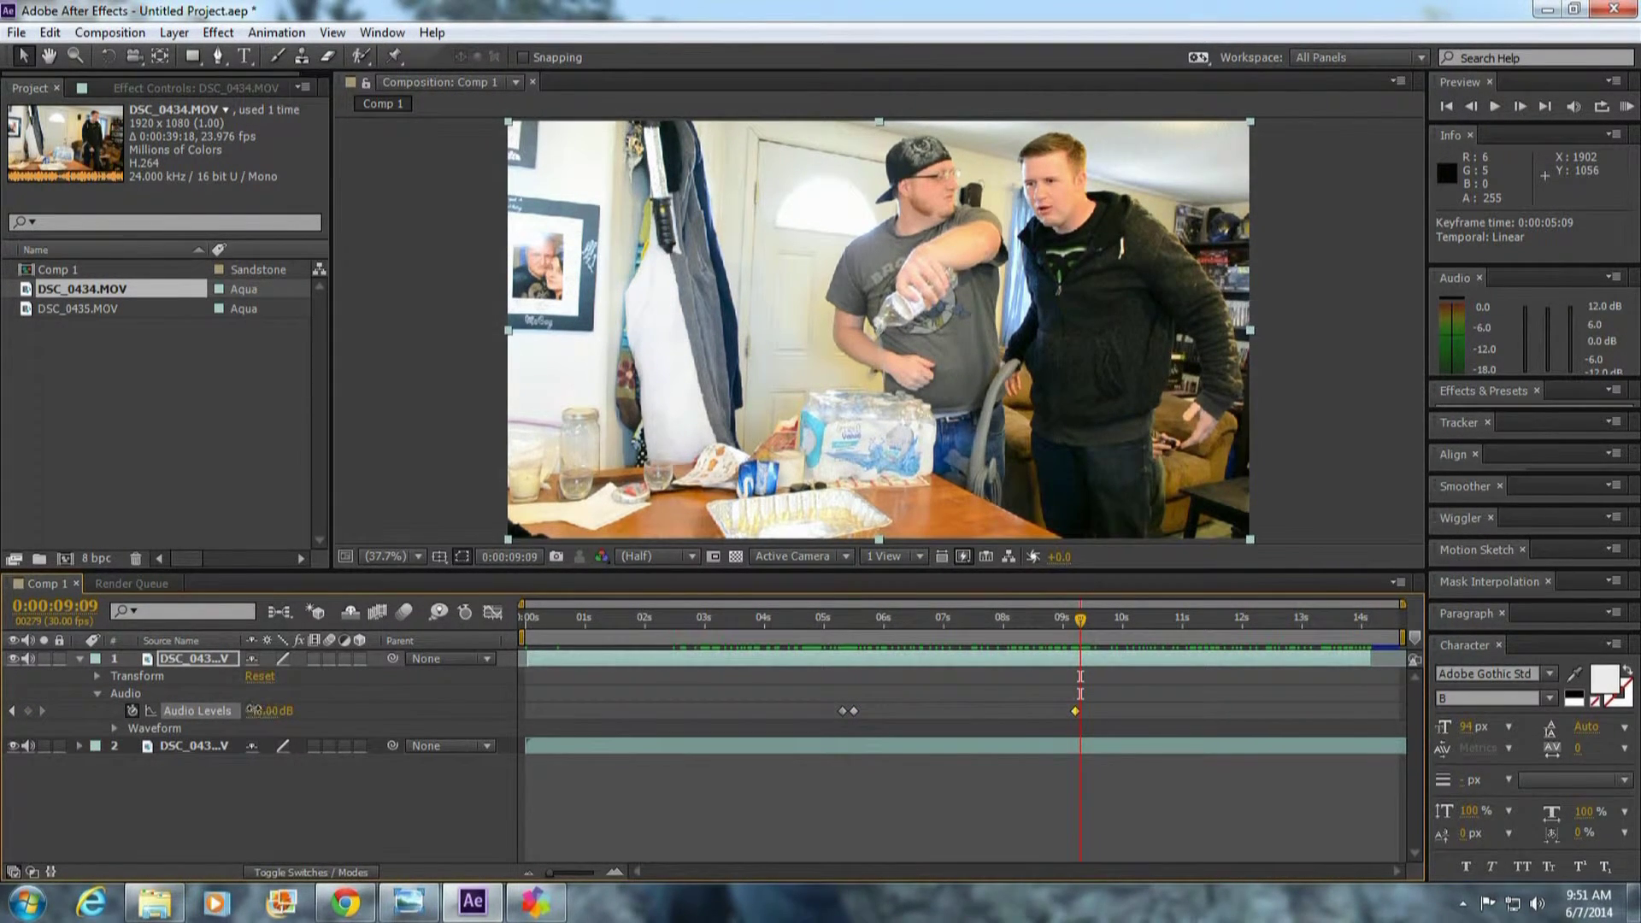
pyautogui.moveTo(265, 709); pyautogui.dragTo(1359, 665)
# - Play a RAM preview of the composition and move the DSC_0435 layer back above DSC_0434
pyautogui.moveTo(1080, 620); pyautogui.dragTo(783, 643)
pyautogui.click(1626, 106)
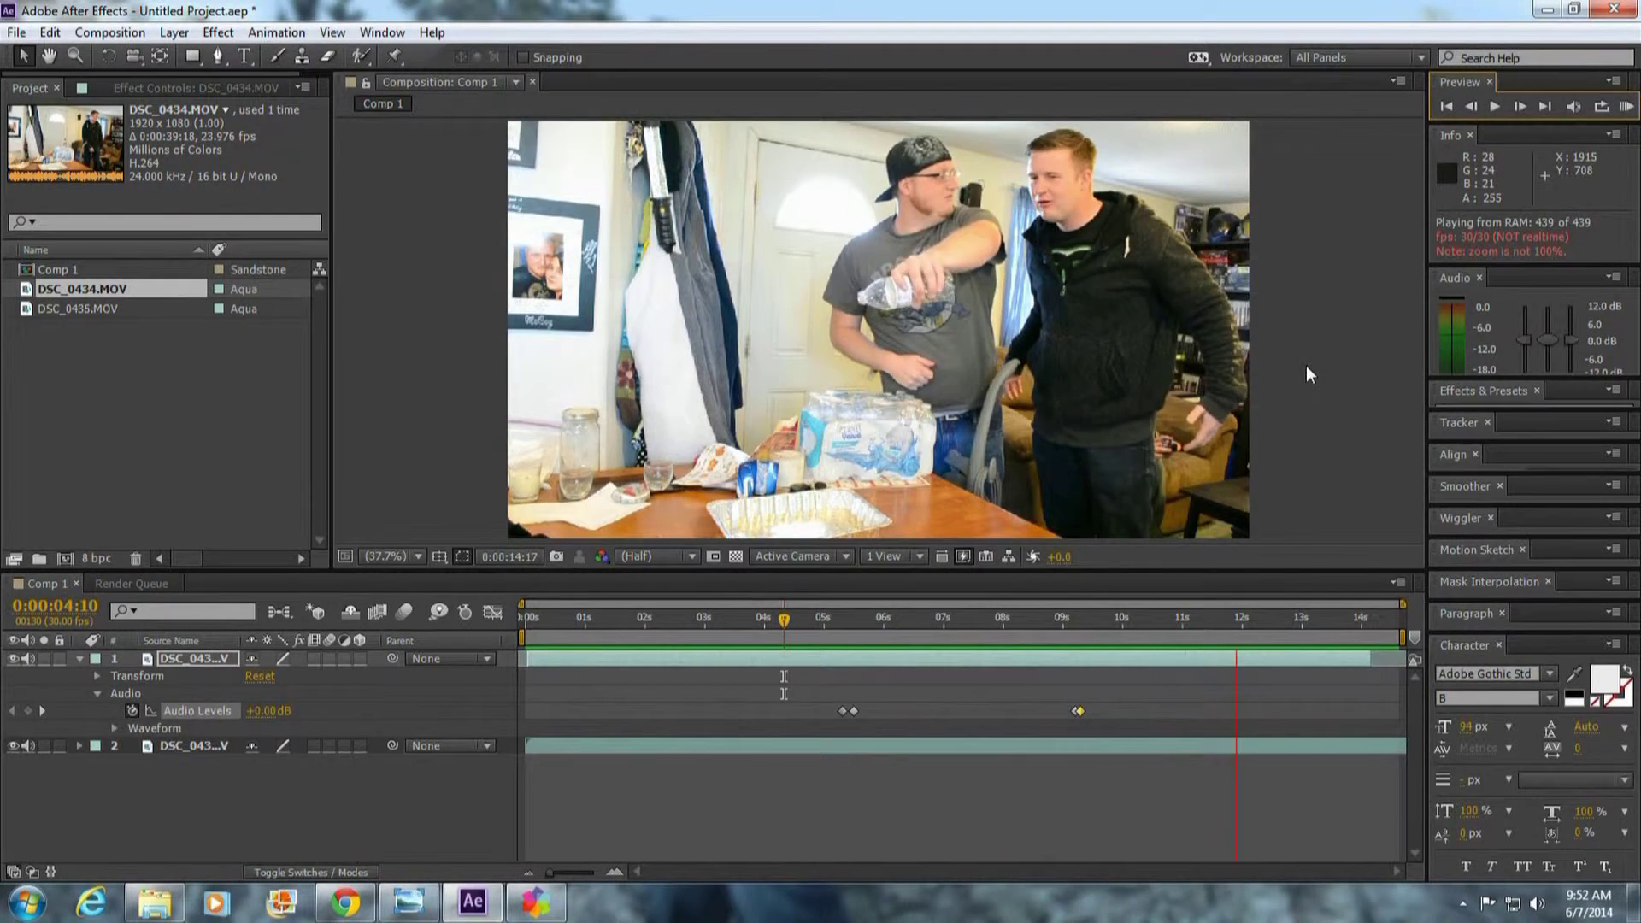
pyautogui.click(188, 658)
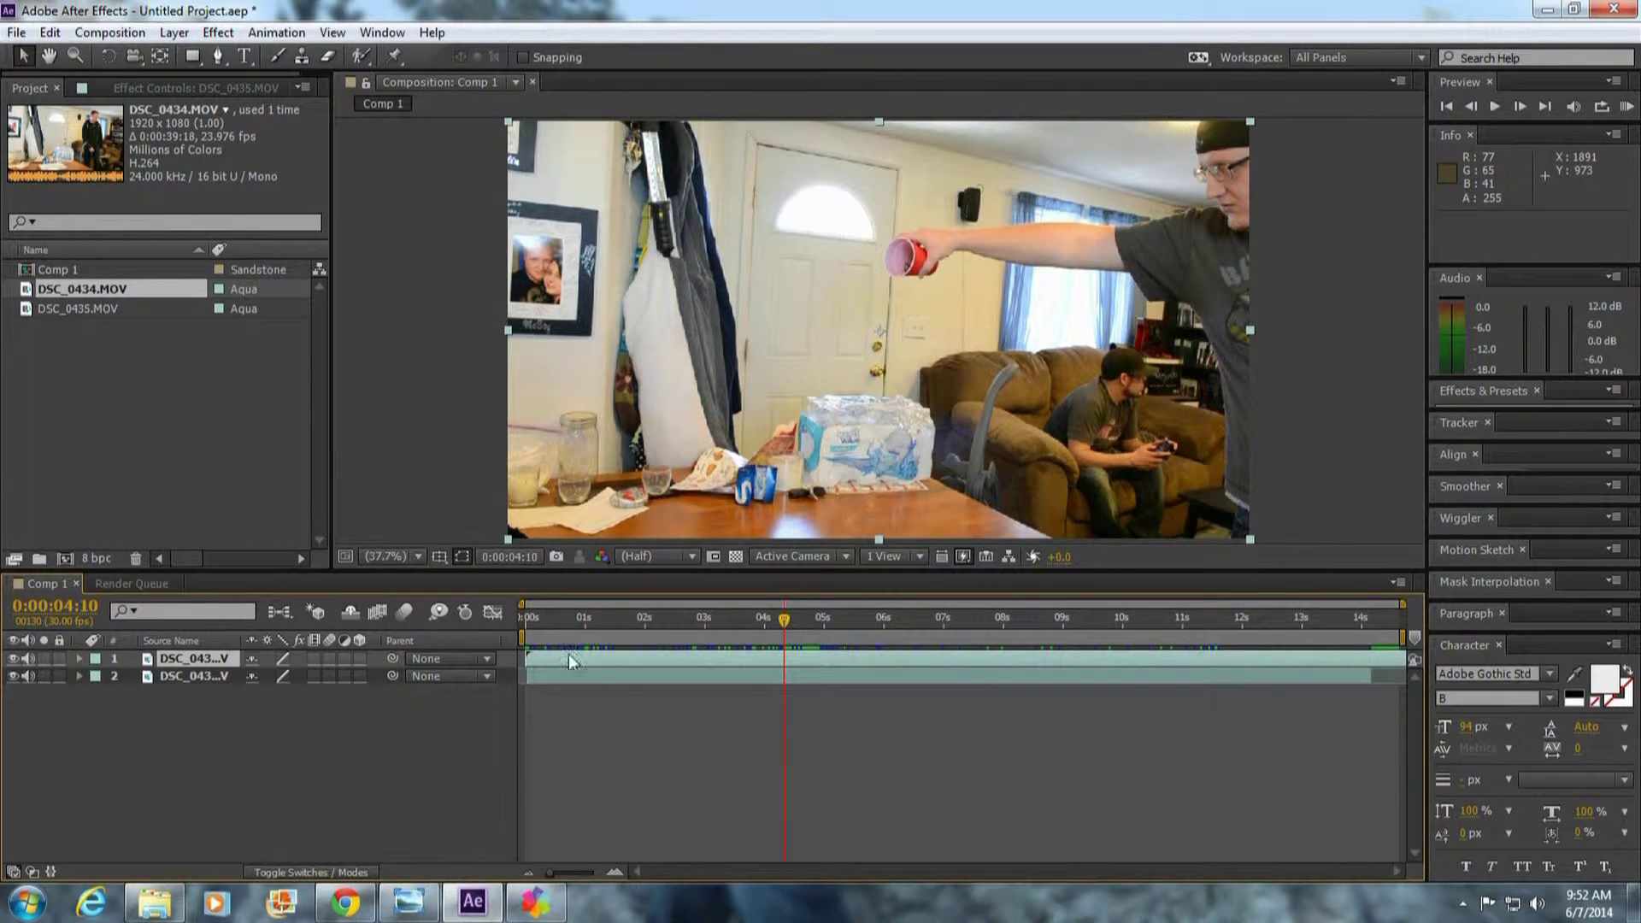
pyautogui.click(202, 674)
pyautogui.click(209, 658)
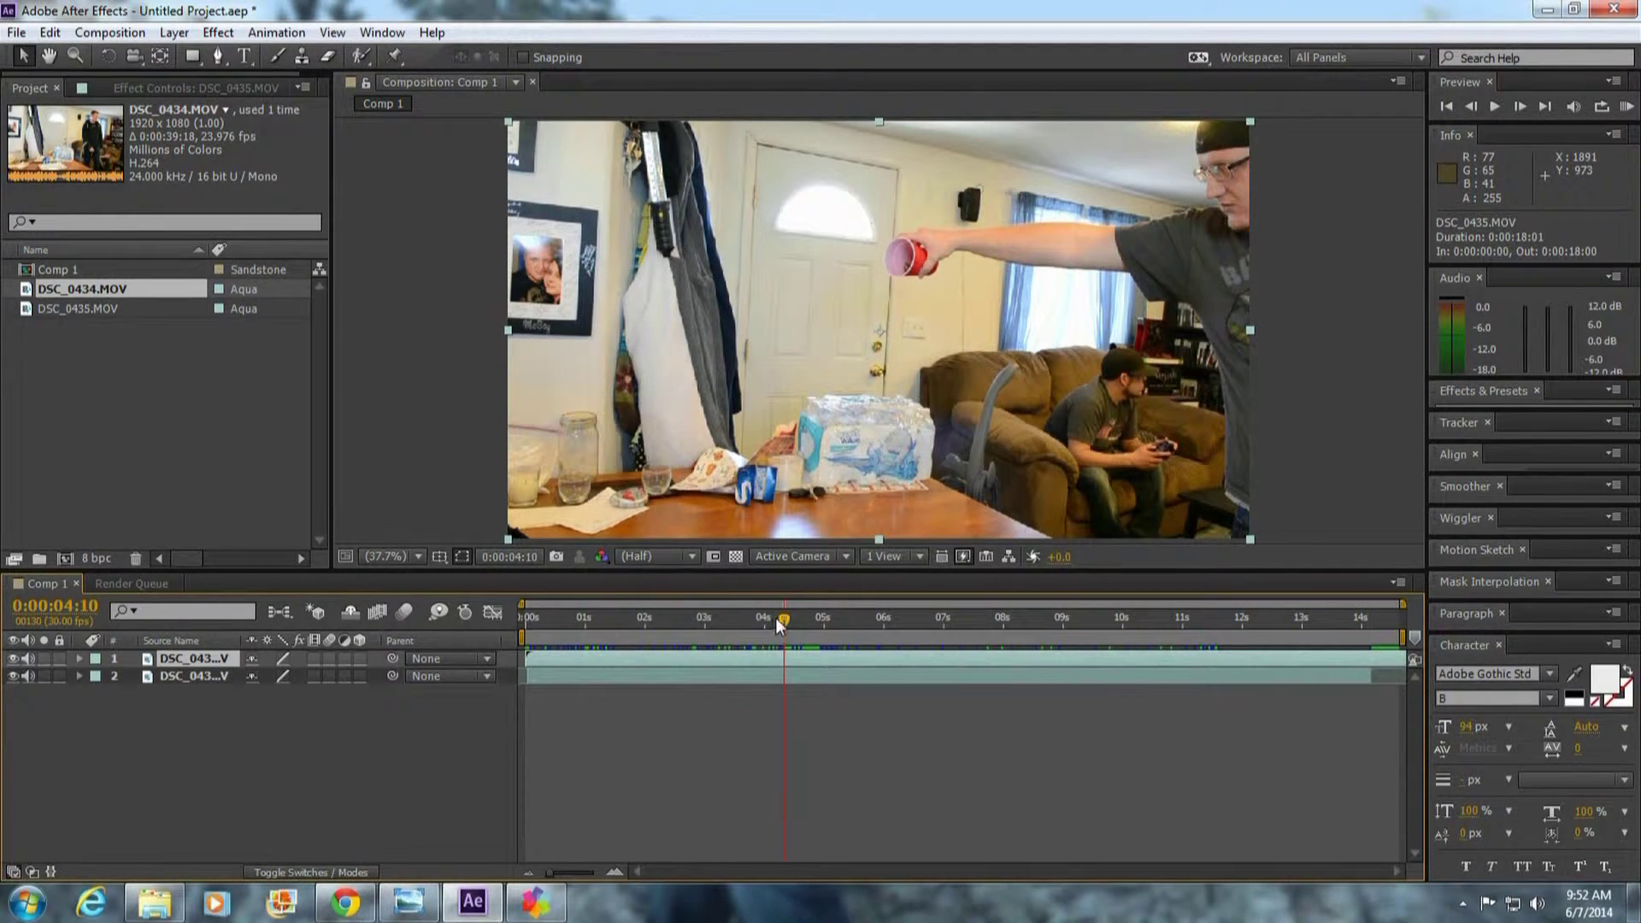
# - At 0:00:03:19, trace a Pen tool mask on the DSC_0435 layer along the table's back edge, across the water pack, to the table's front corner
pyautogui.moveTo(778, 616); pyautogui.dragTo(740, 617)
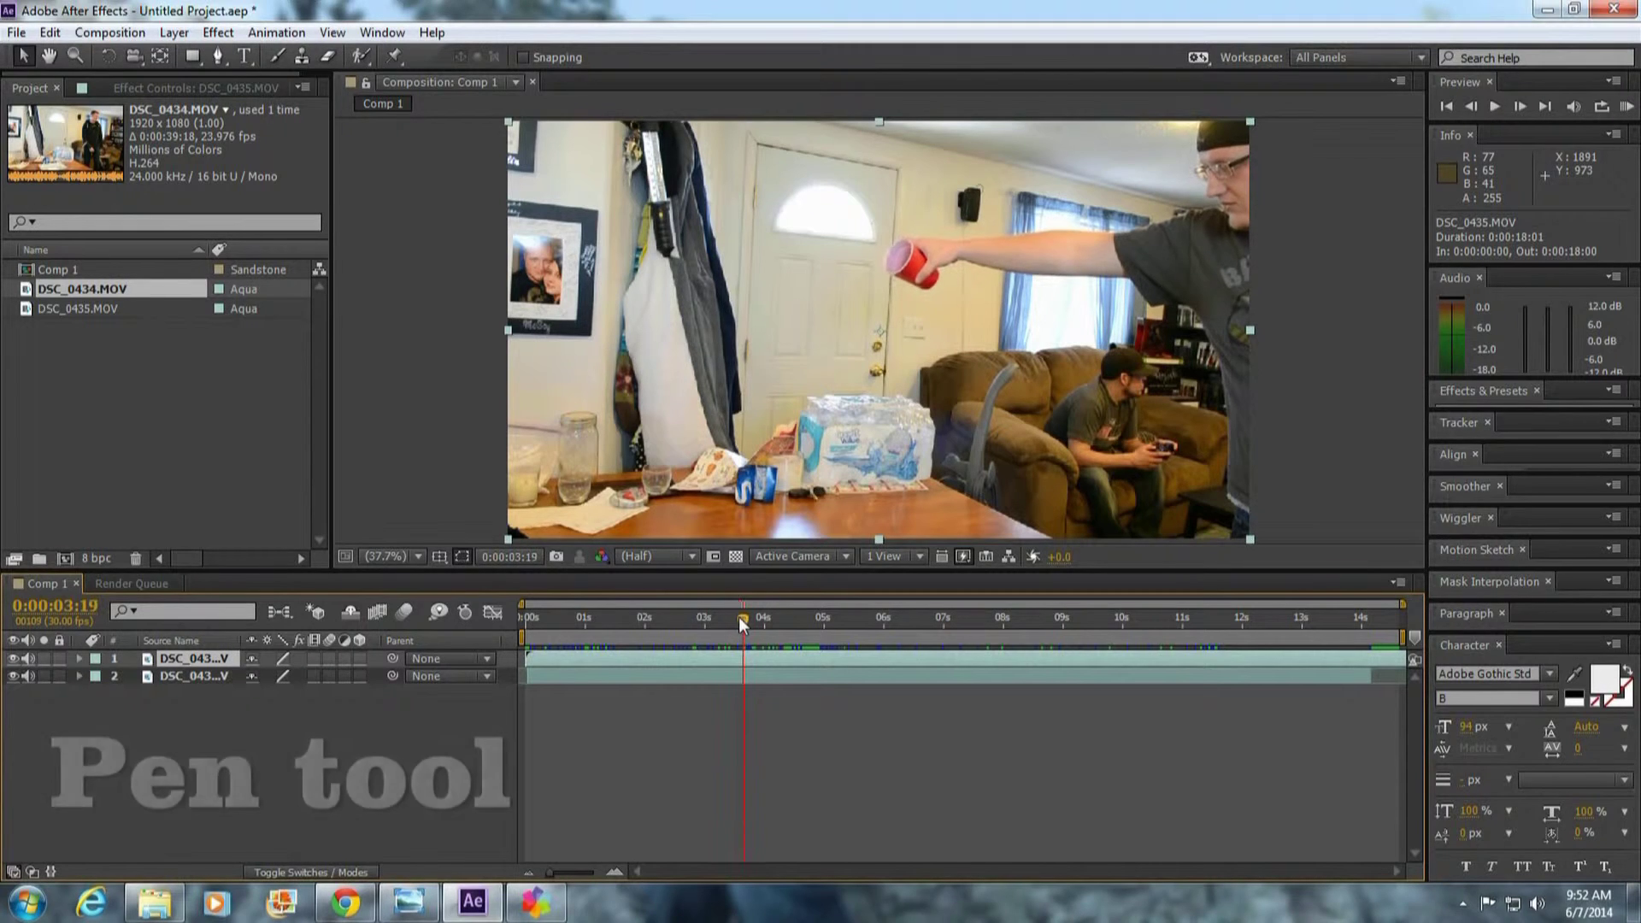
pyautogui.click(218, 56)
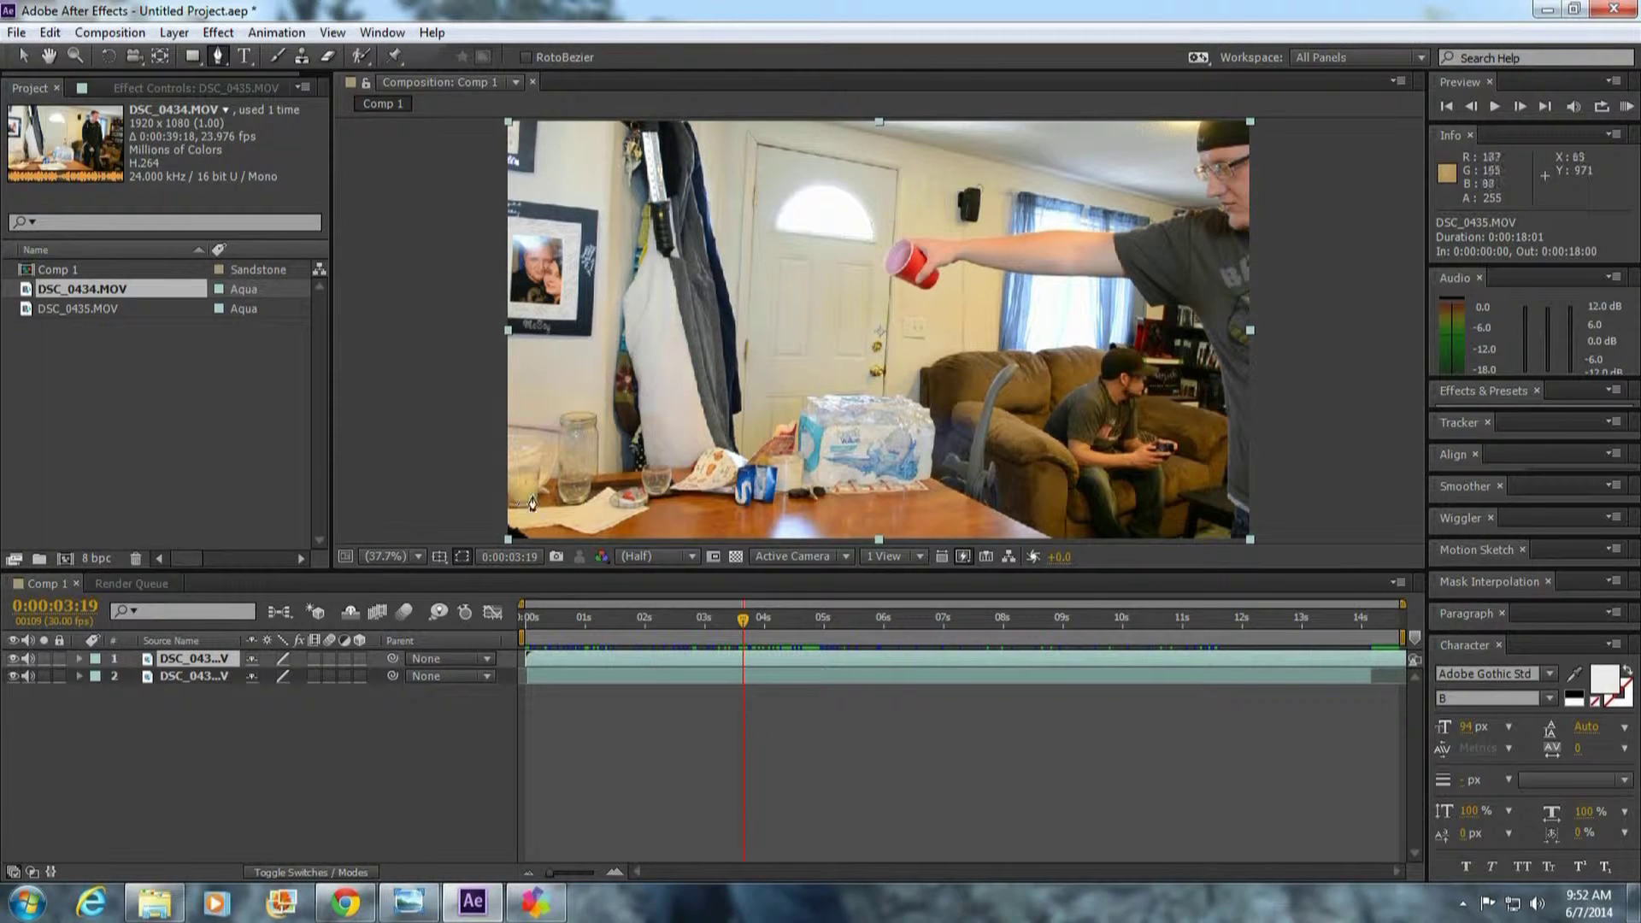
pyautogui.click(500, 492)
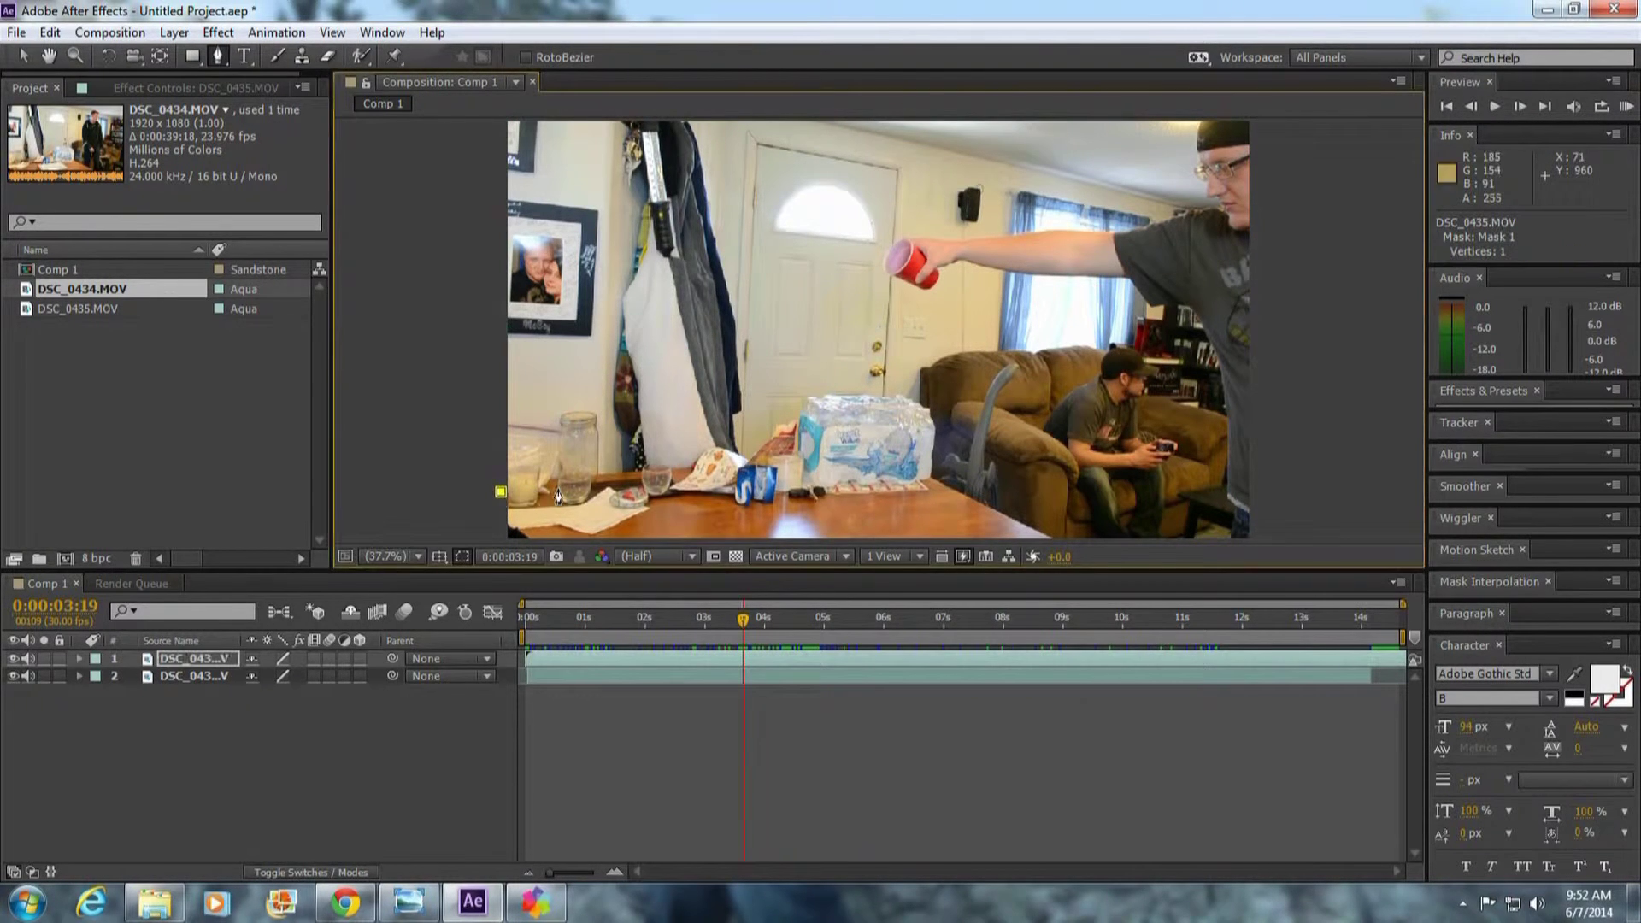
pyautogui.click(707, 472)
pyautogui.moveTo(813, 450); pyautogui.dragTo(804, 453)
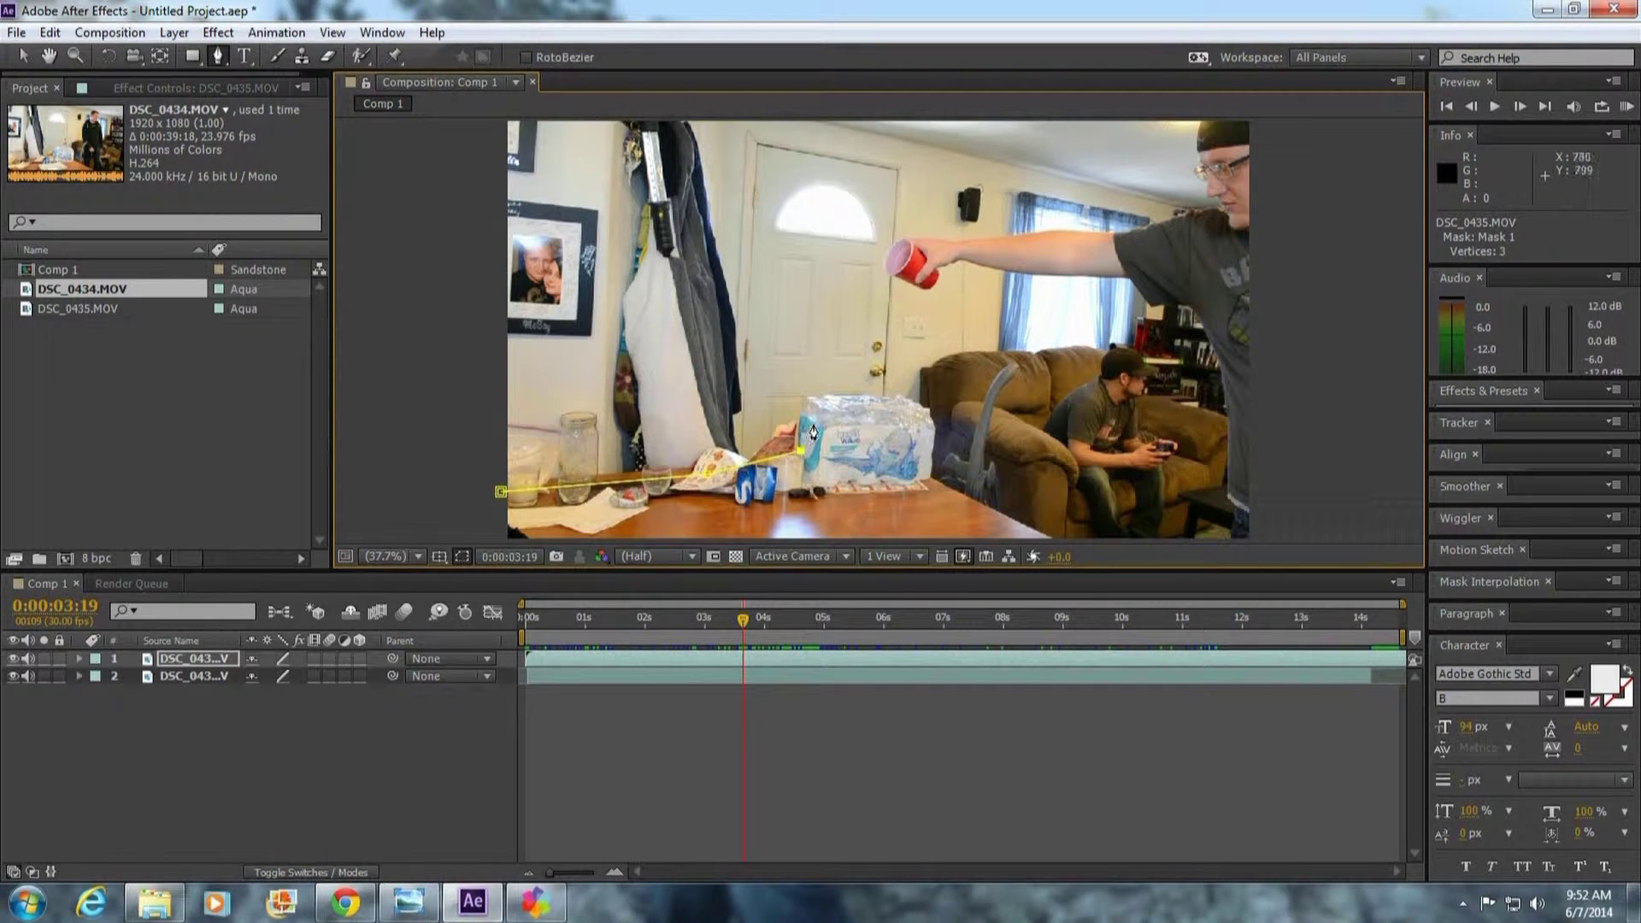
pyautogui.click(815, 420)
pyautogui.click(927, 476)
pyautogui.click(1042, 539)
# - Extend the mask's corner points below the frame and close the mask path around the tabletop
pyautogui.press('space')
pyautogui.moveTo(1035, 400); pyautogui.dragTo(1017, 336)
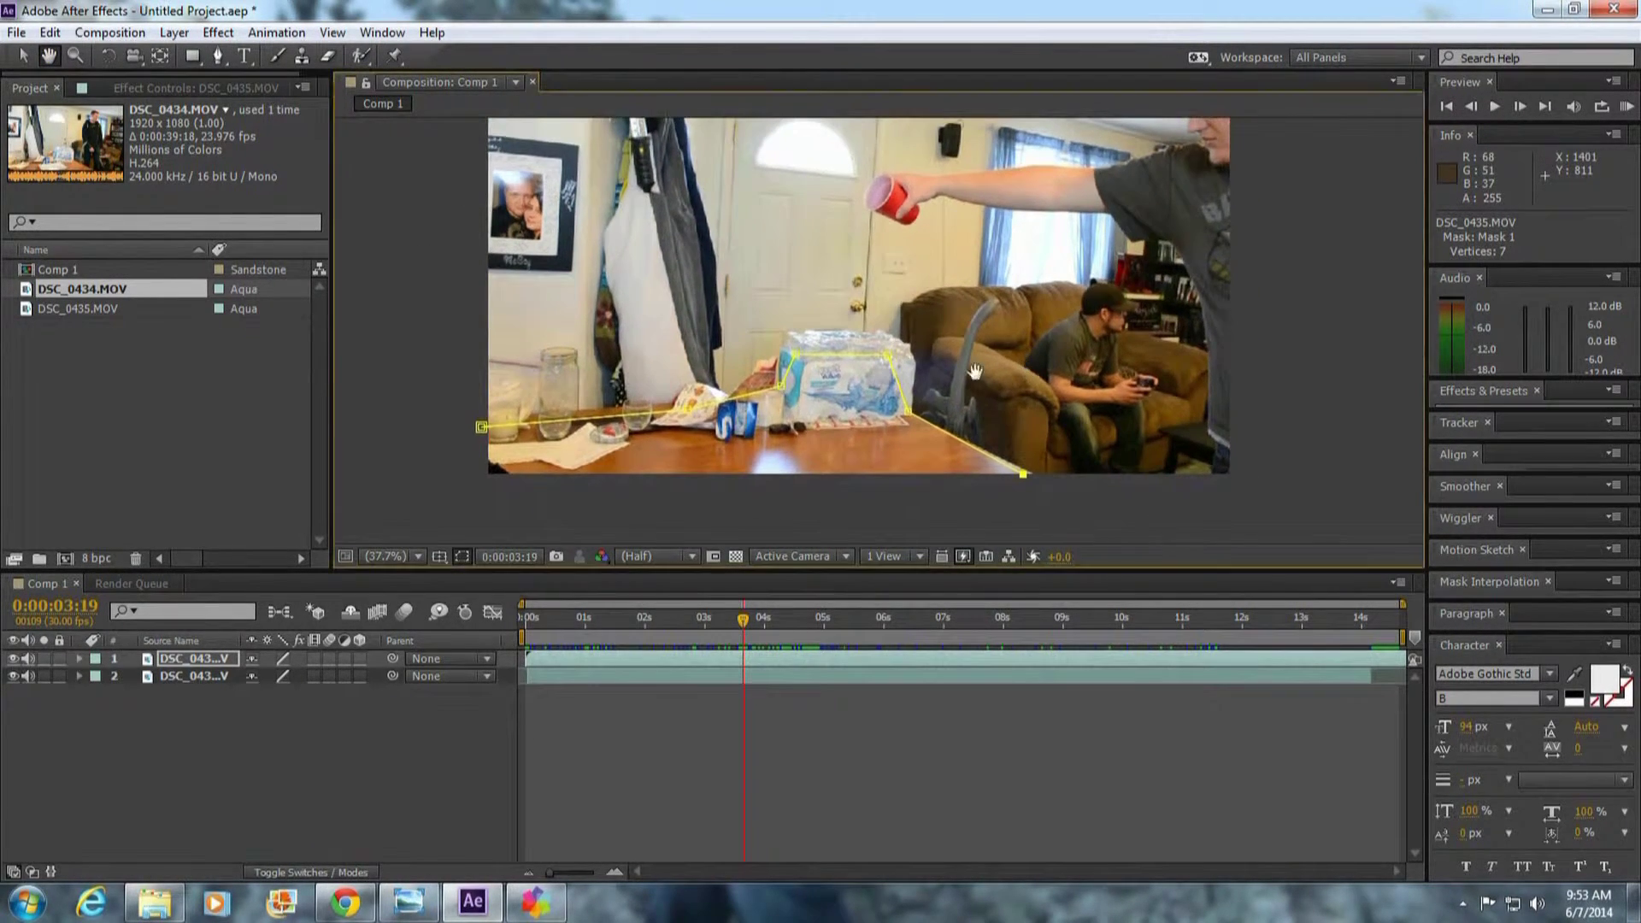
pyautogui.click(219, 56)
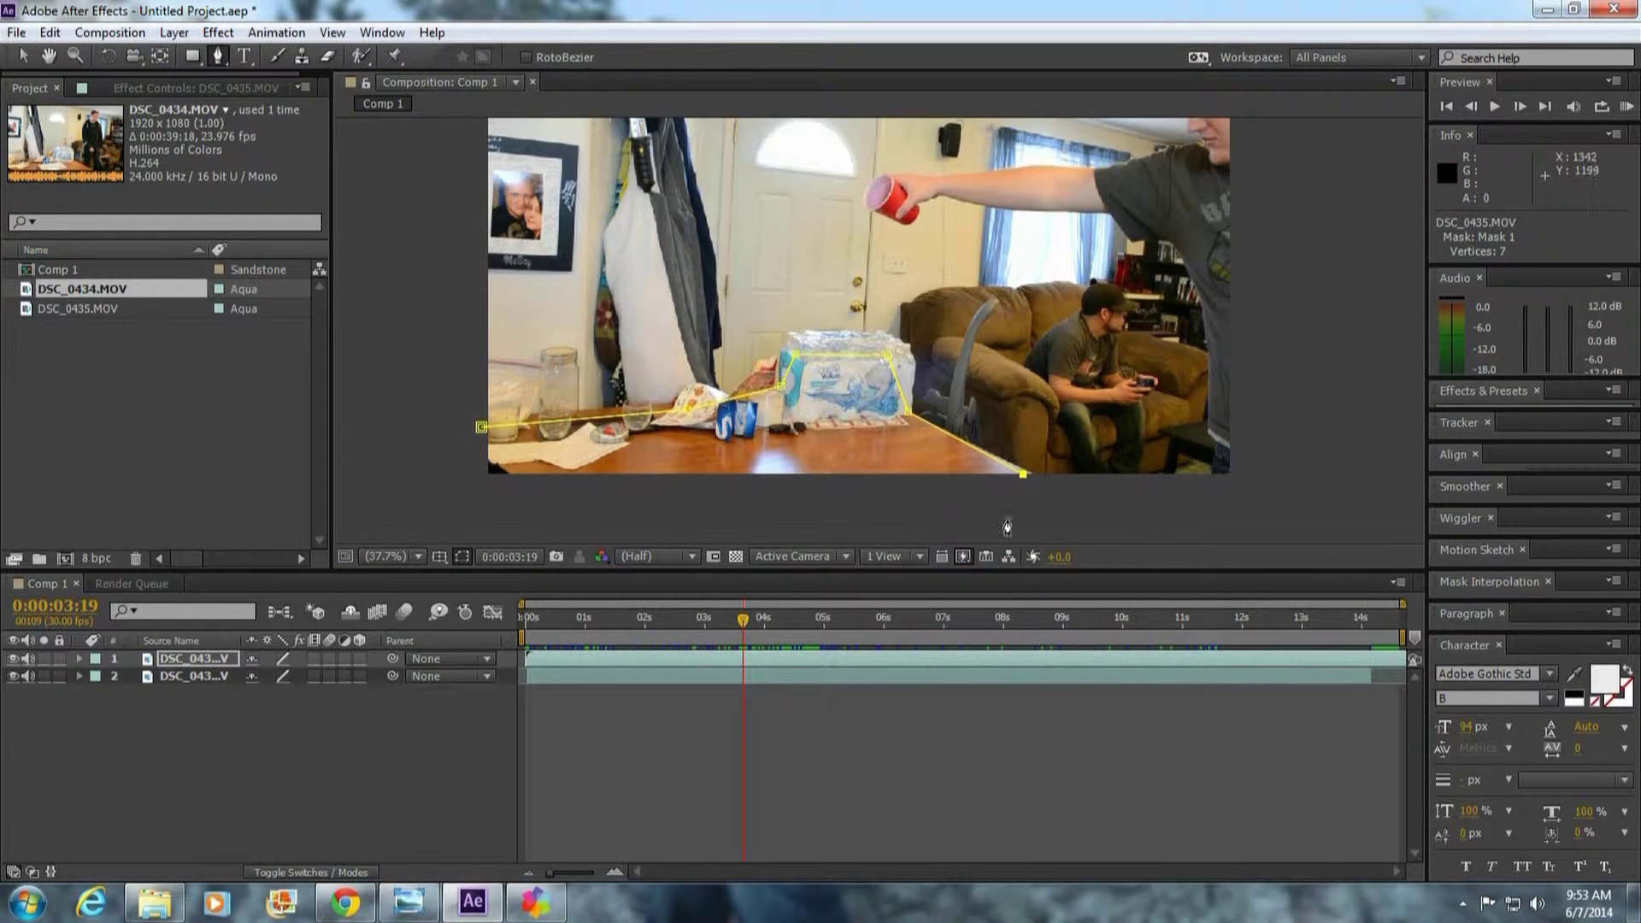
pyautogui.moveTo(1022, 476); pyautogui.dragTo(1039, 499)
pyautogui.click(443, 503)
pyautogui.click(481, 427)
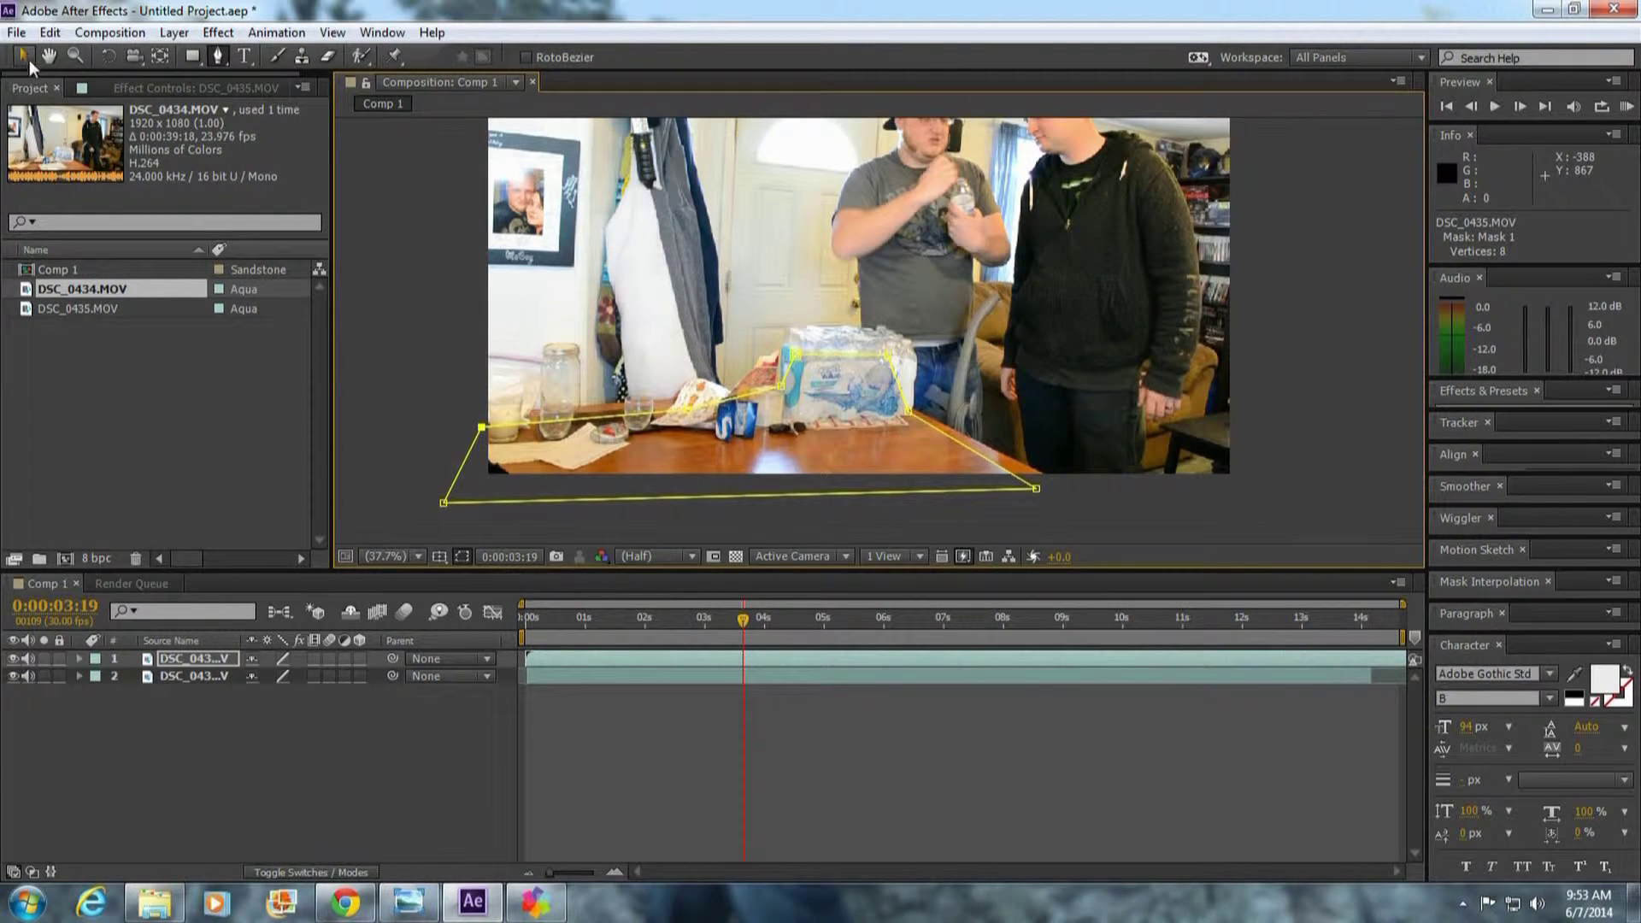
# - Align the masked DSC_0435 layer with DSC_0434 at position 963, 527, and shift the mask's right table edge outward at 0:00:11:24
pyautogui.press('/')
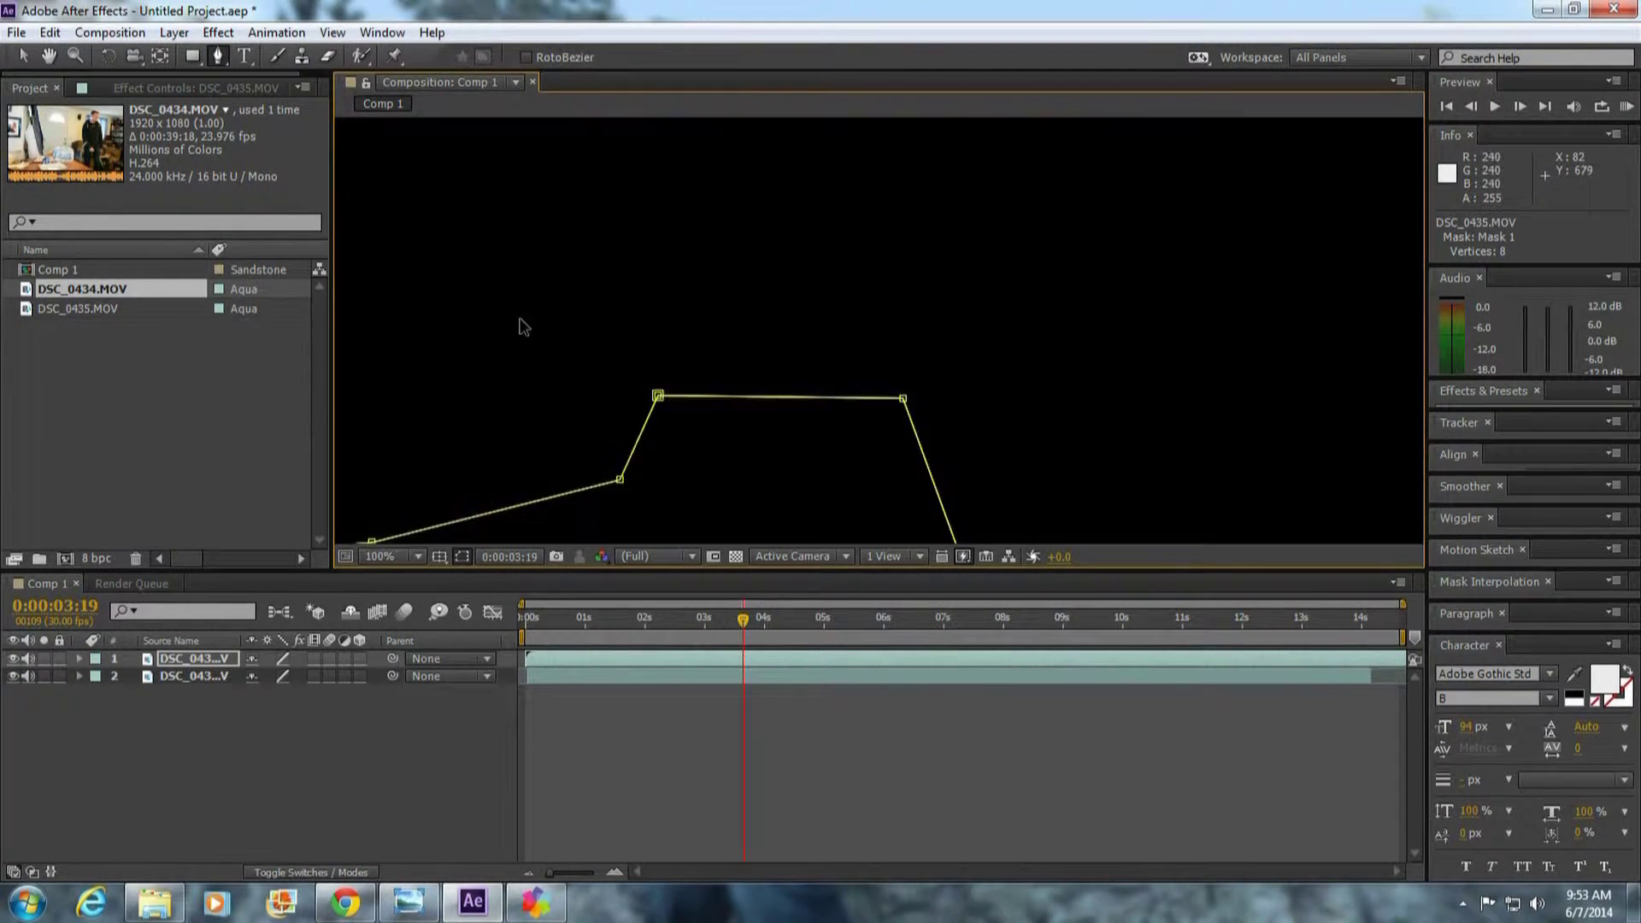
pyautogui.scroll(-2, 521, 329)
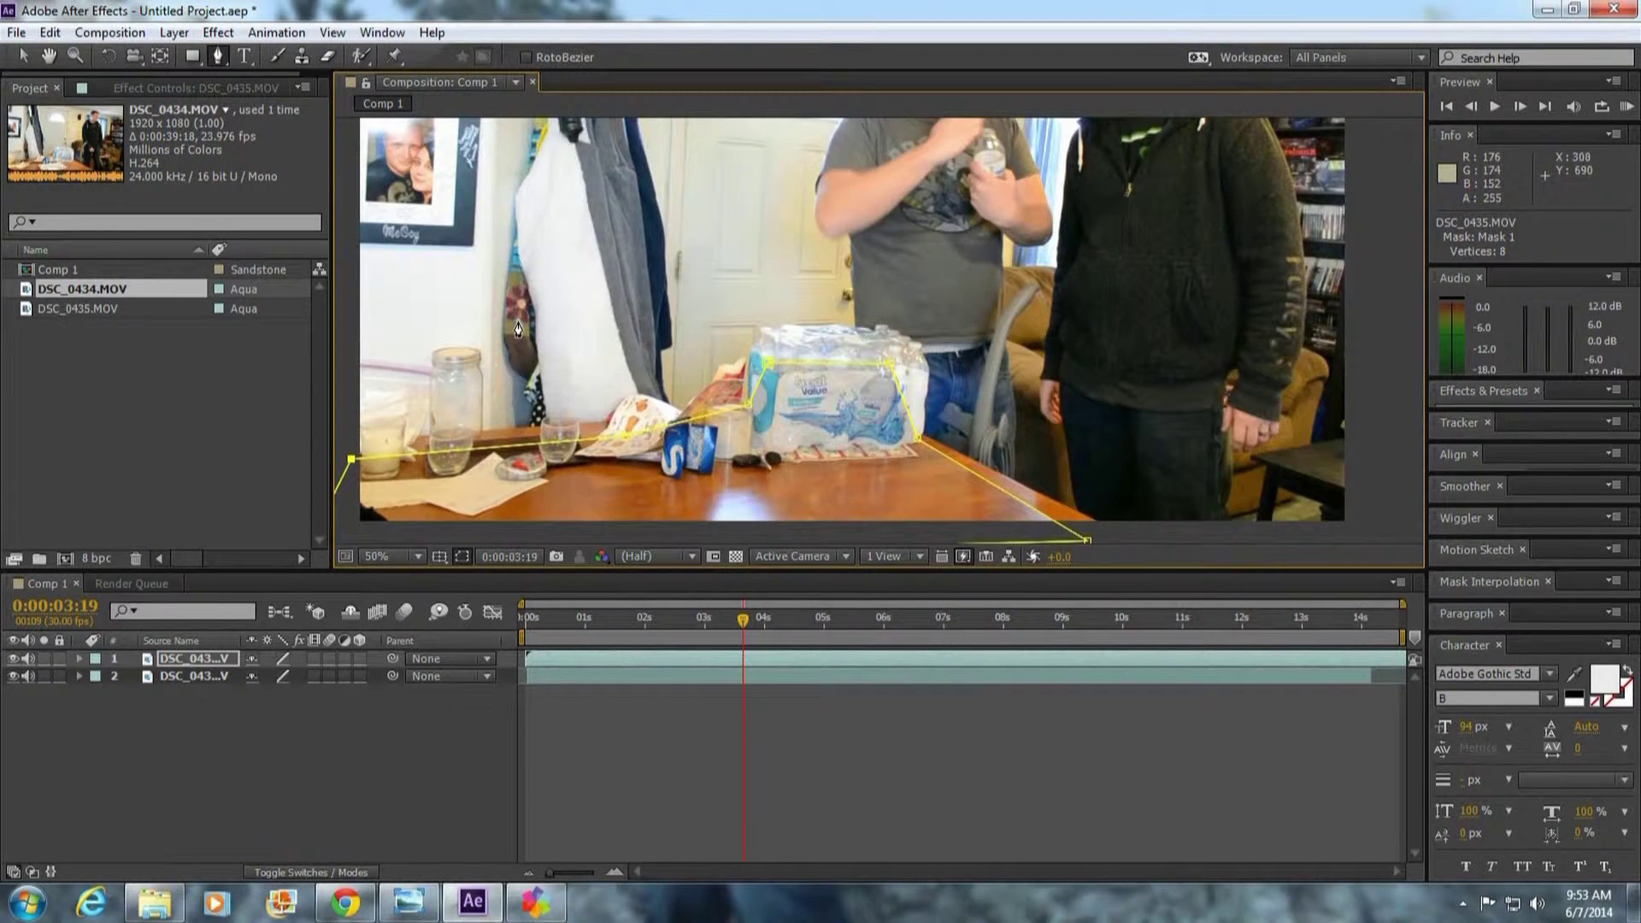
pyautogui.press('/')
pyautogui.click(56, 57)
pyautogui.moveTo(500, 350); pyautogui.dragTo(566, 245)
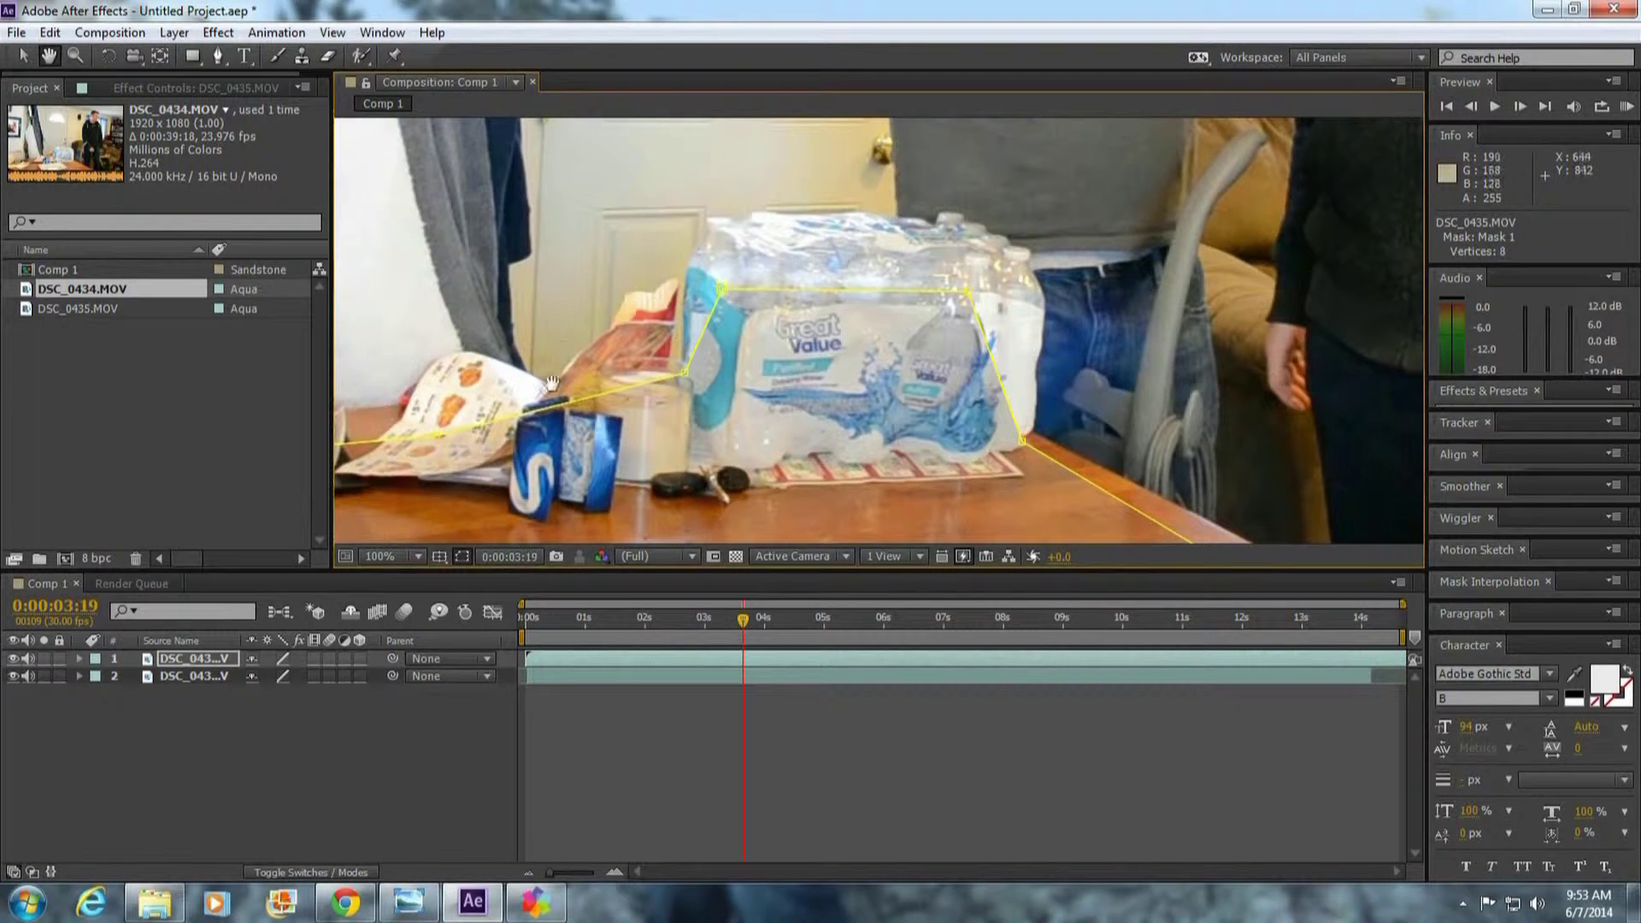
pyautogui.click(22, 57)
pyautogui.click(24, 56)
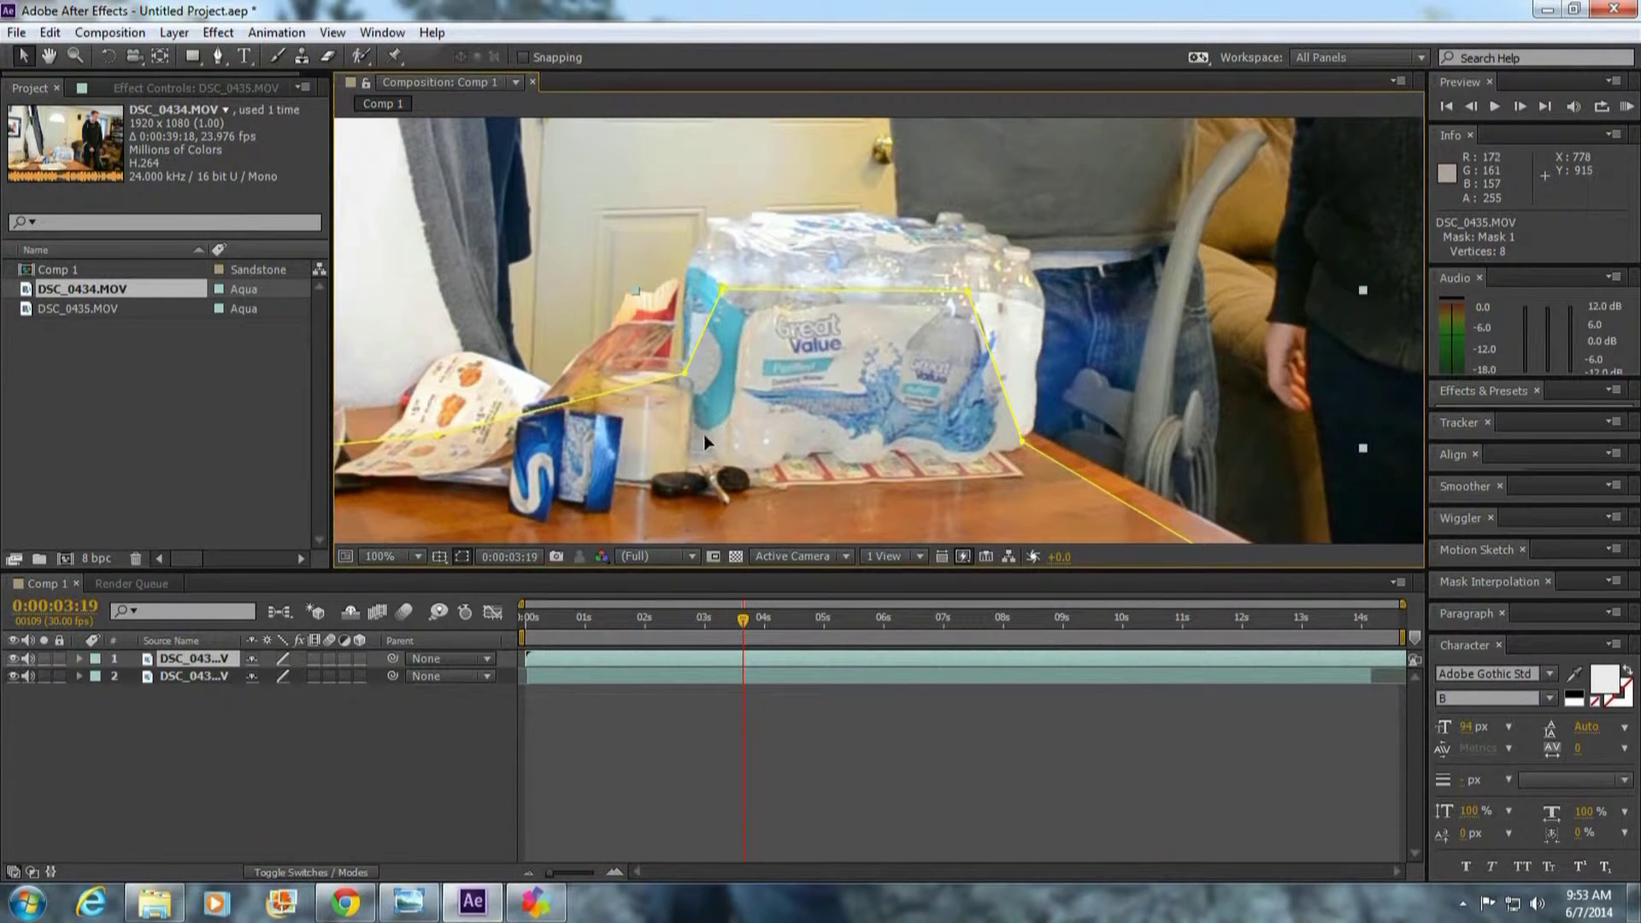
pyautogui.moveTo(704, 432); pyautogui.dragTo(705, 420)
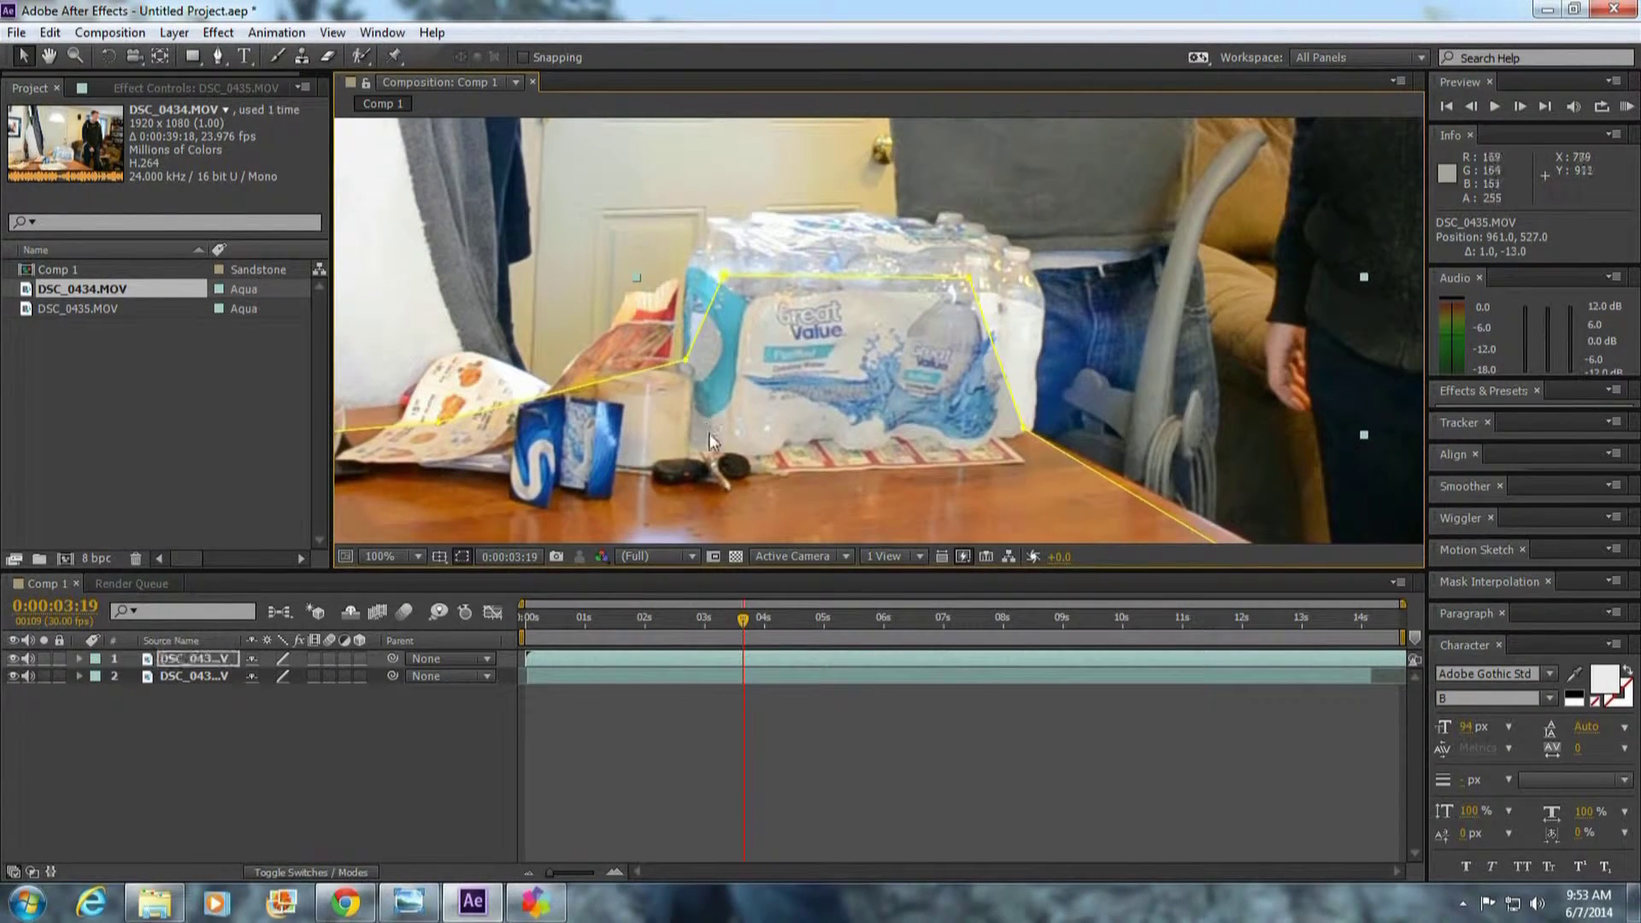
pyautogui.moveTo(970, 426); pyautogui.dragTo(972, 427)
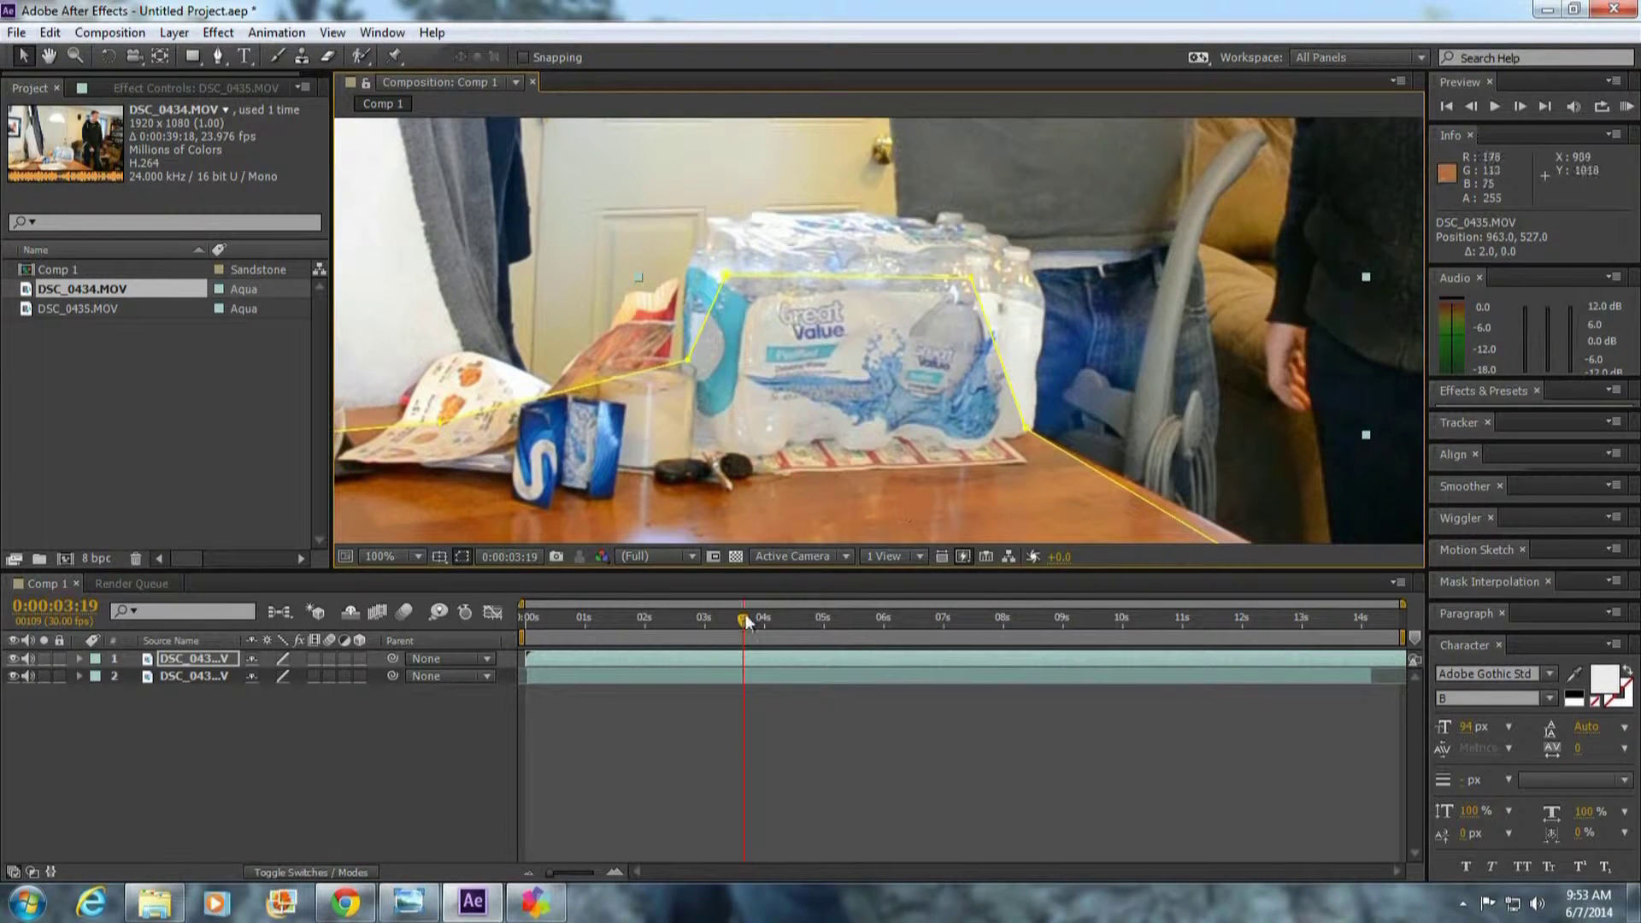
pyautogui.moveTo(743, 624); pyautogui.dragTo(1230, 628)
pyautogui.moveTo(1131, 494); pyautogui.dragTo(1143, 495)
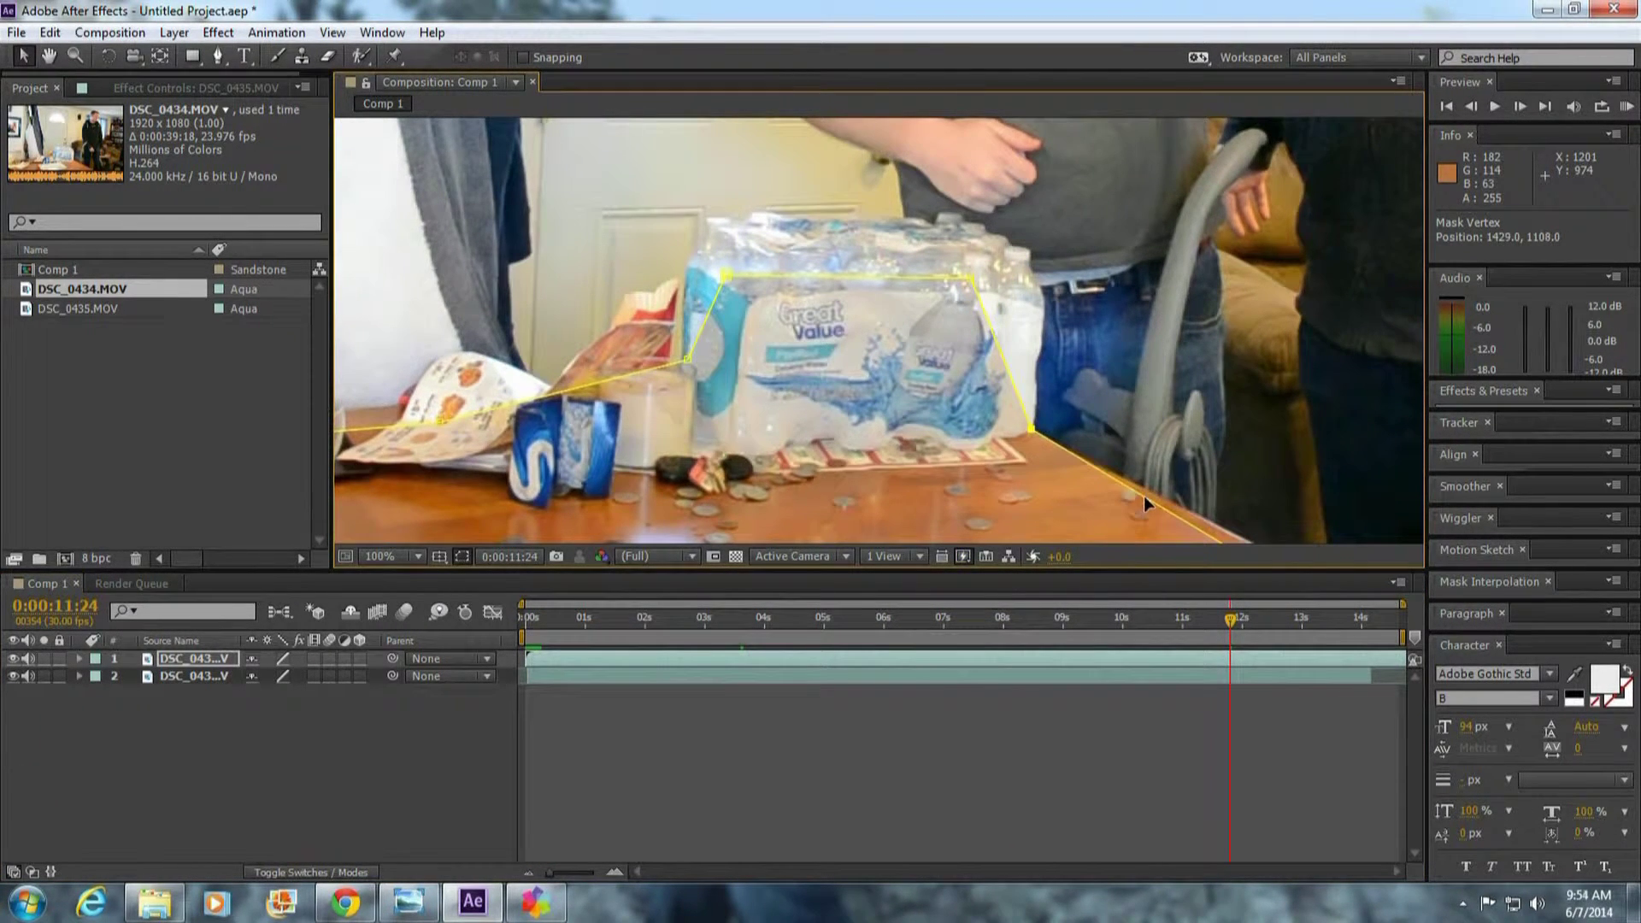
# - Trim the end of the DSC_0435 layer to 0:00:14:04 so it matches the end of DSC_0434
pyautogui.moveTo(1231, 620); pyautogui.dragTo(1372, 623)
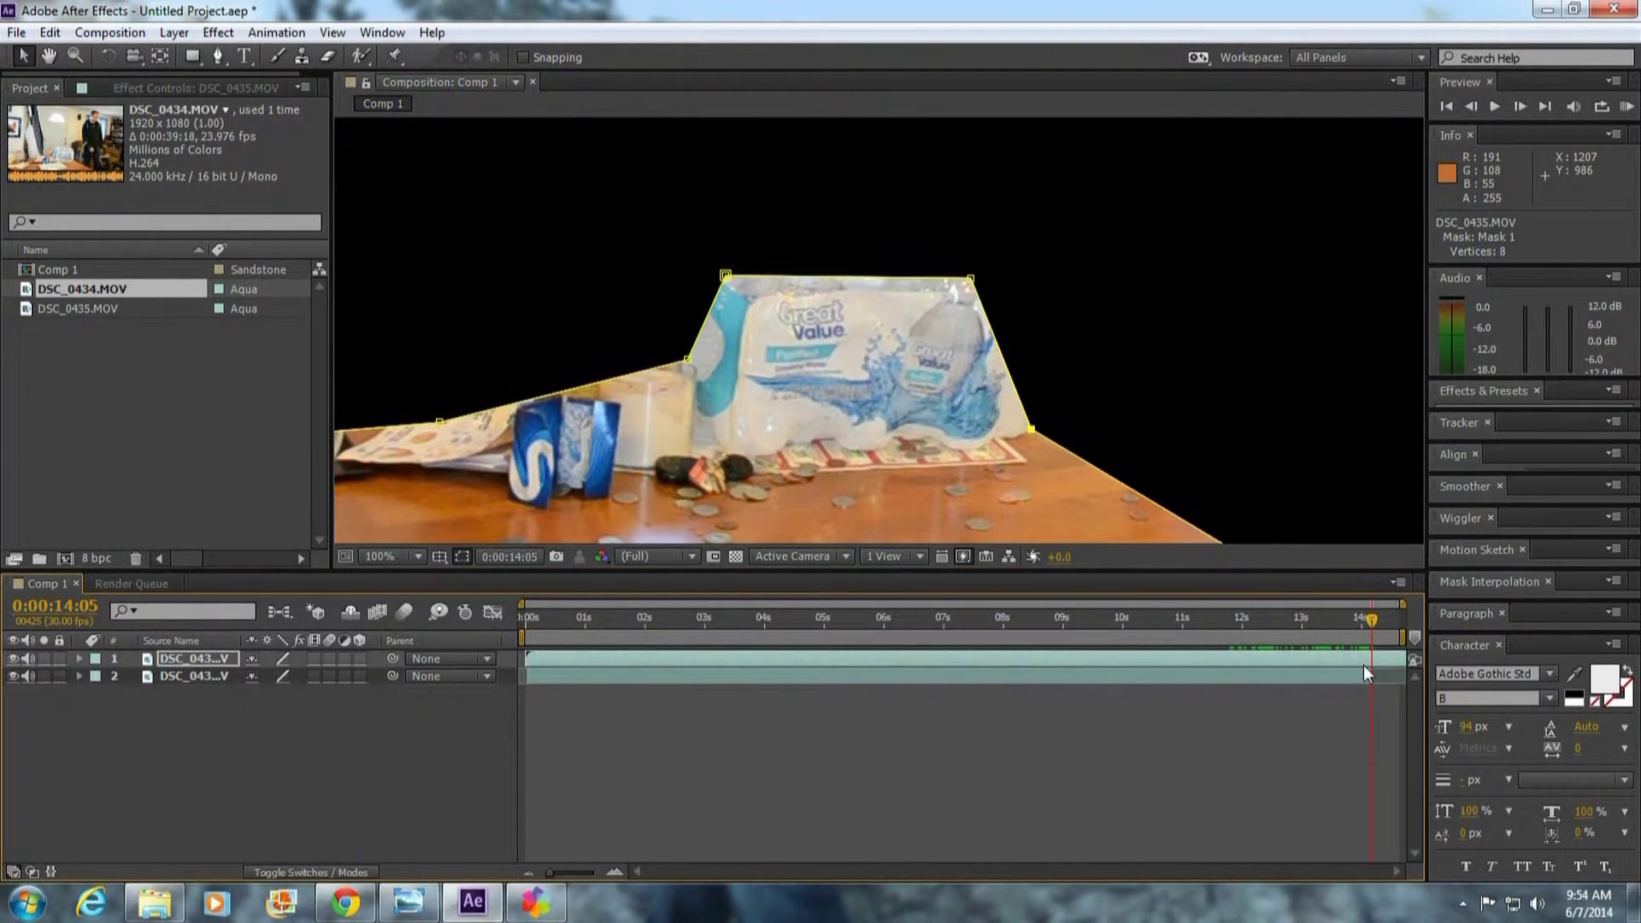
pyautogui.hotkey('alt', ']')
pyautogui.moveTo(556, 875); pyautogui.dragTo(593, 872)
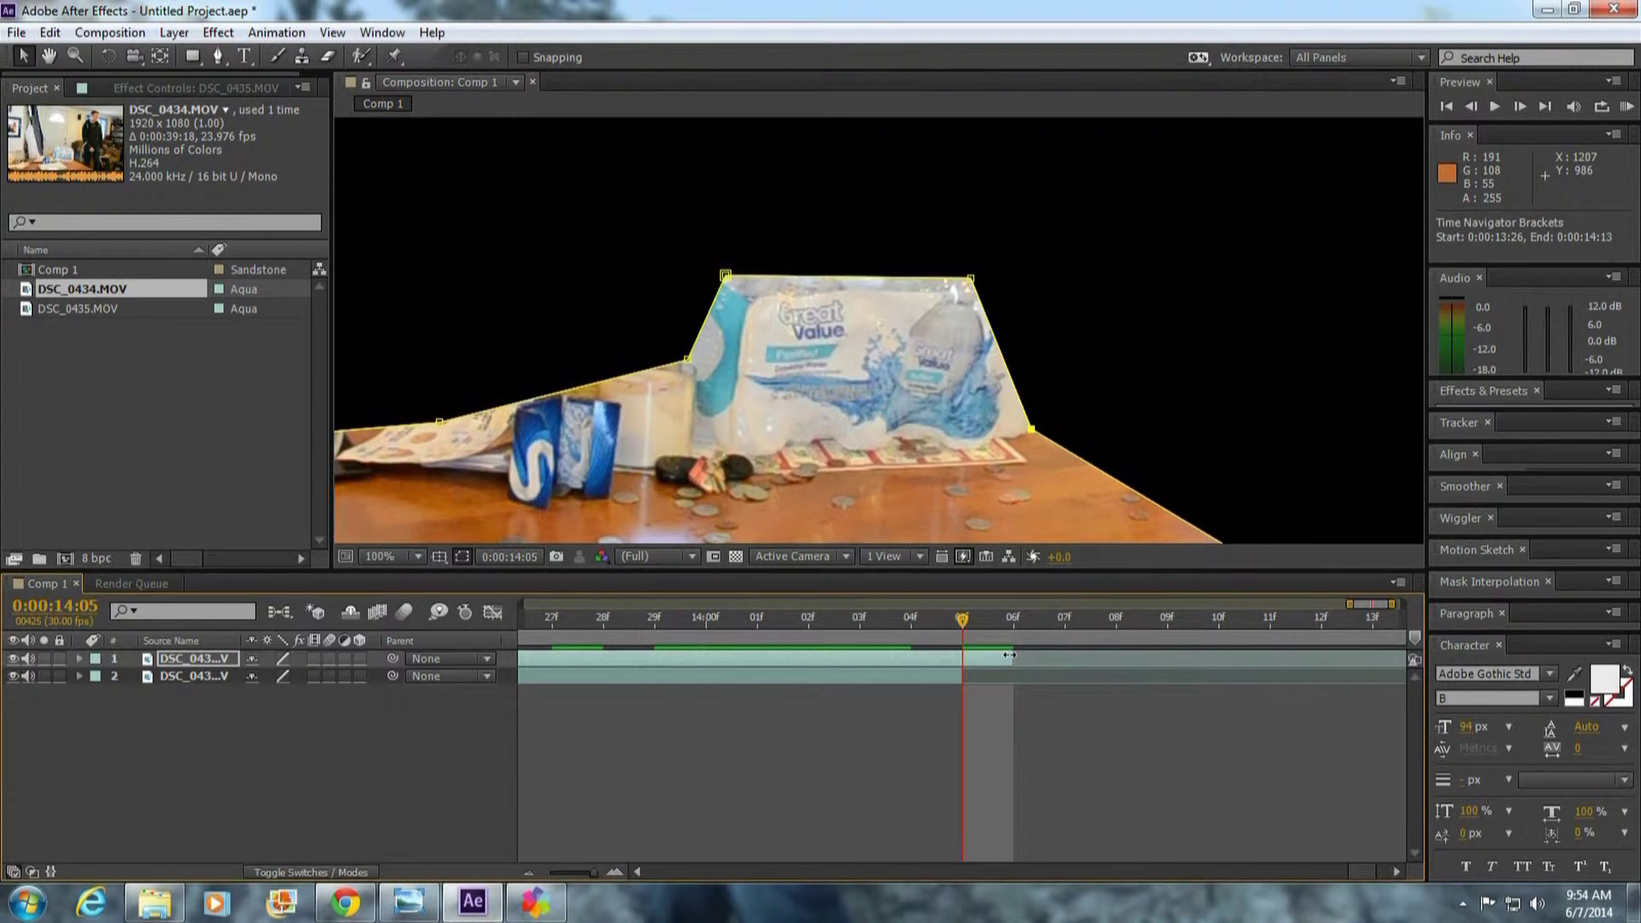
pyautogui.moveTo(1009, 655); pyautogui.dragTo(971, 654)
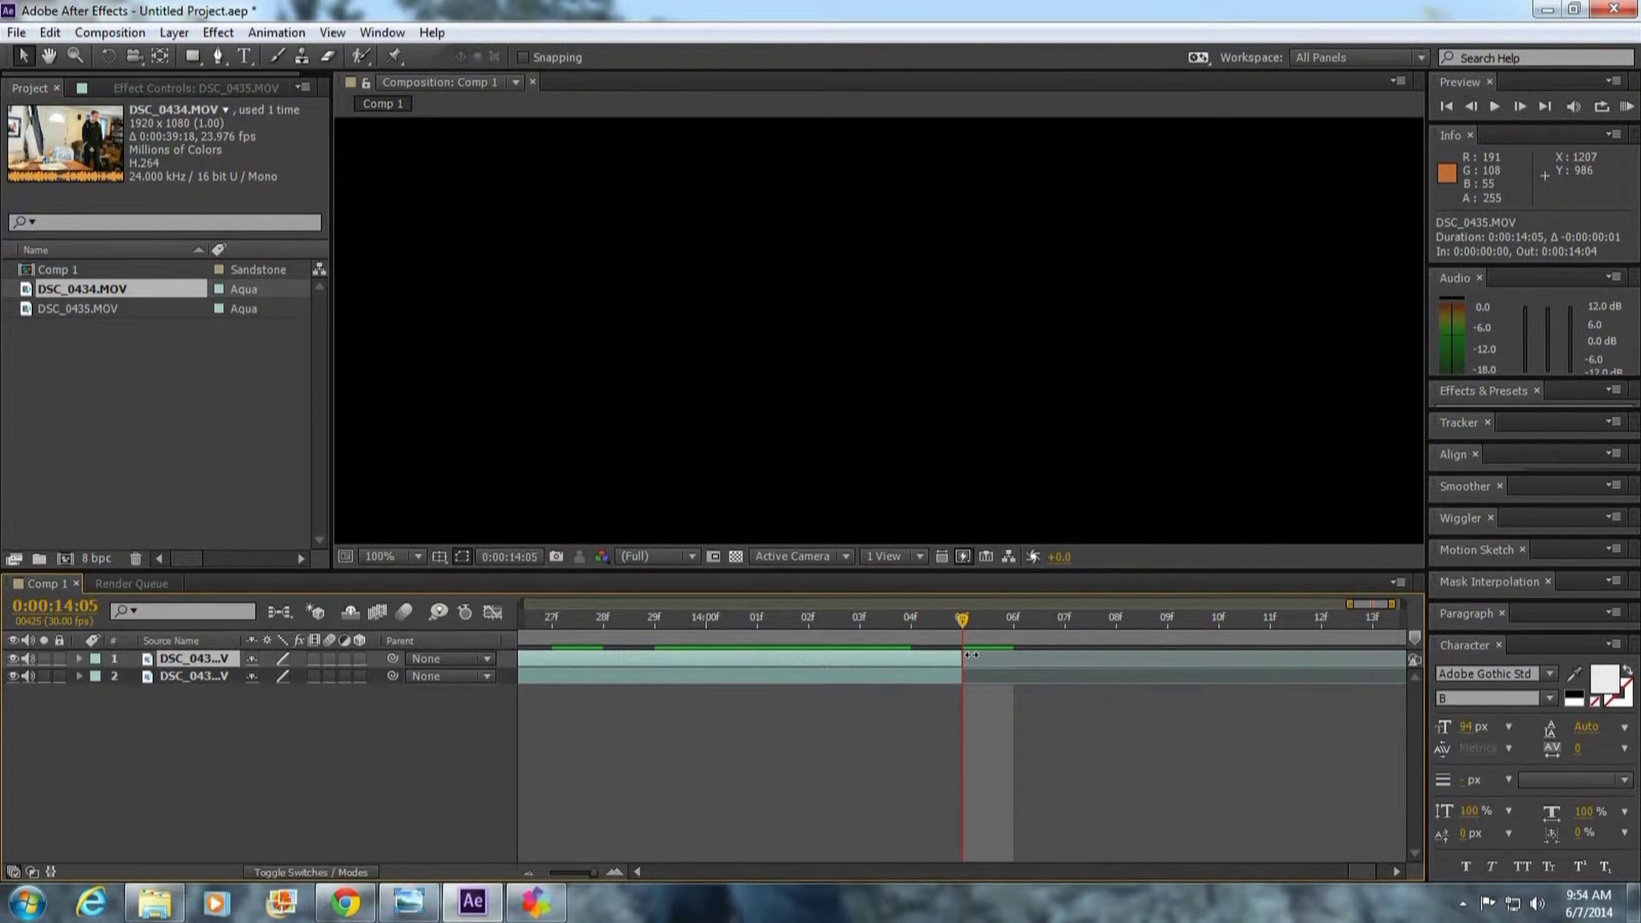
pyautogui.moveTo(594, 873); pyautogui.dragTo(547, 873)
# - Trim the start of the DSC_0435 layer to 0:00:00:01
pyautogui.click(525, 616)
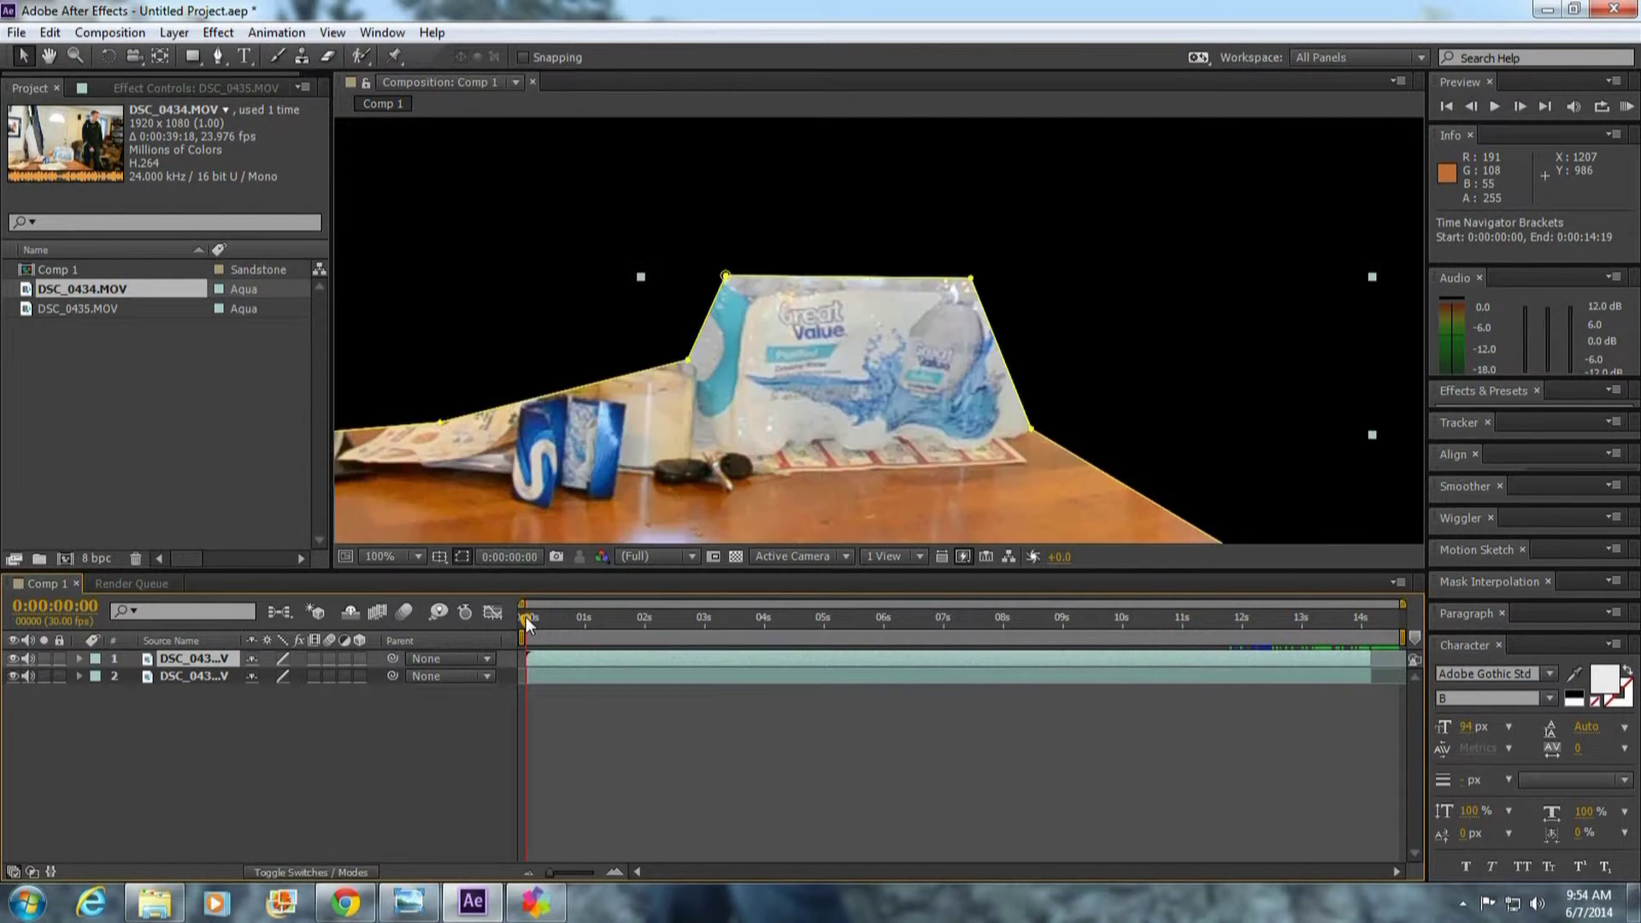
pyautogui.moveTo(547, 872); pyautogui.dragTo(573, 872)
pyautogui.moveTo(859, 870); pyautogui.dragTo(583, 870)
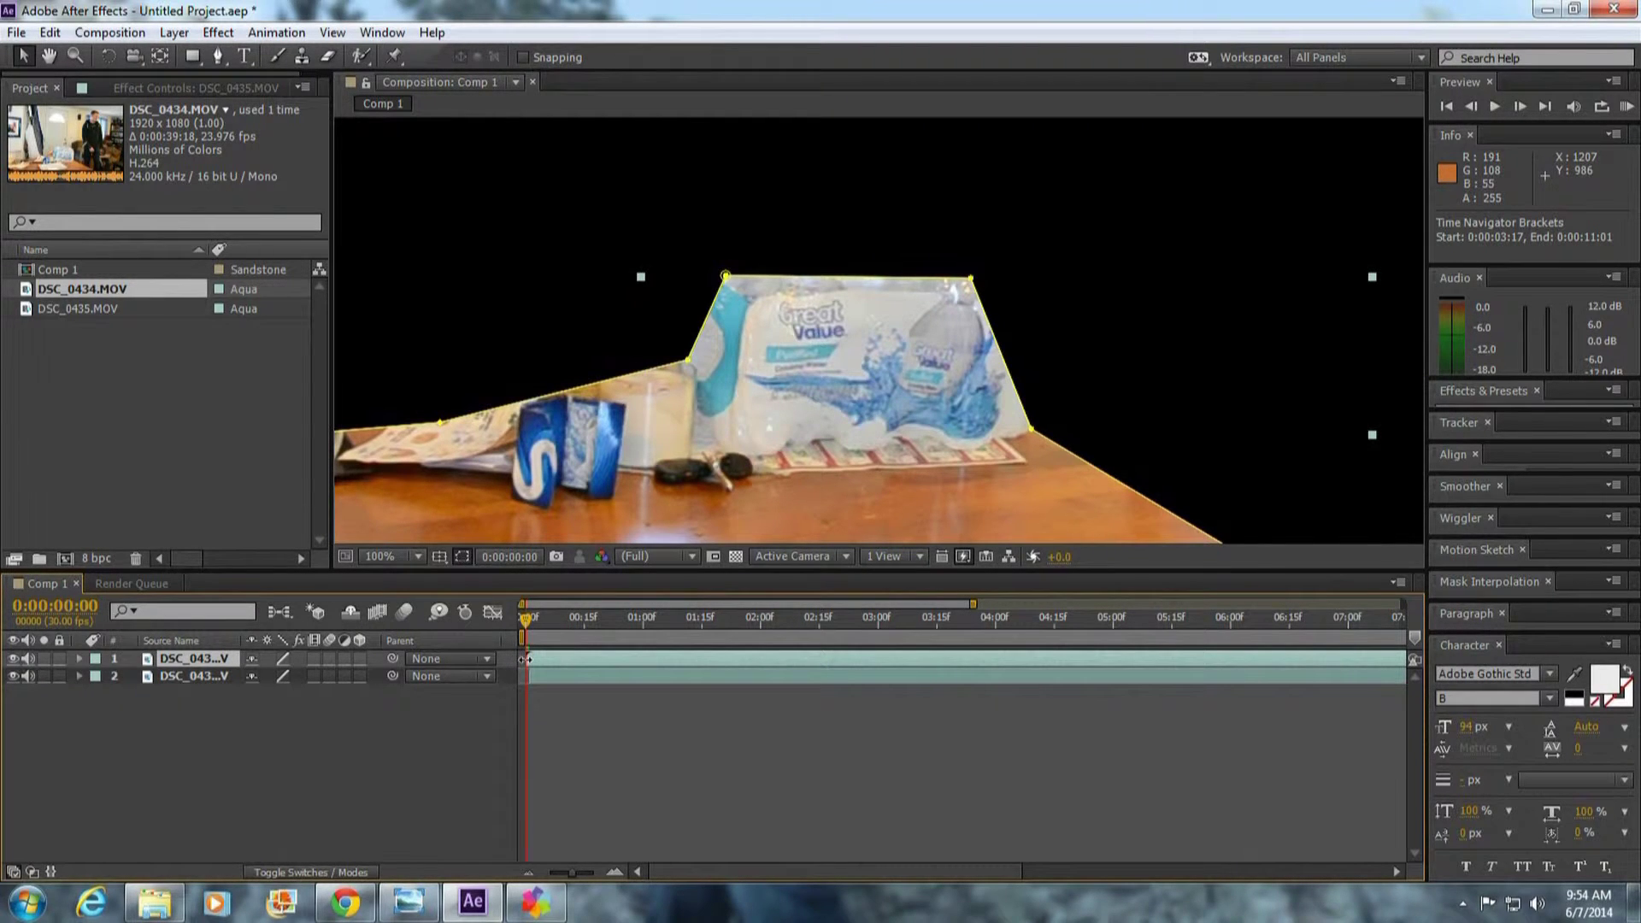
pyautogui.moveTo(525, 659); pyautogui.dragTo(527, 659)
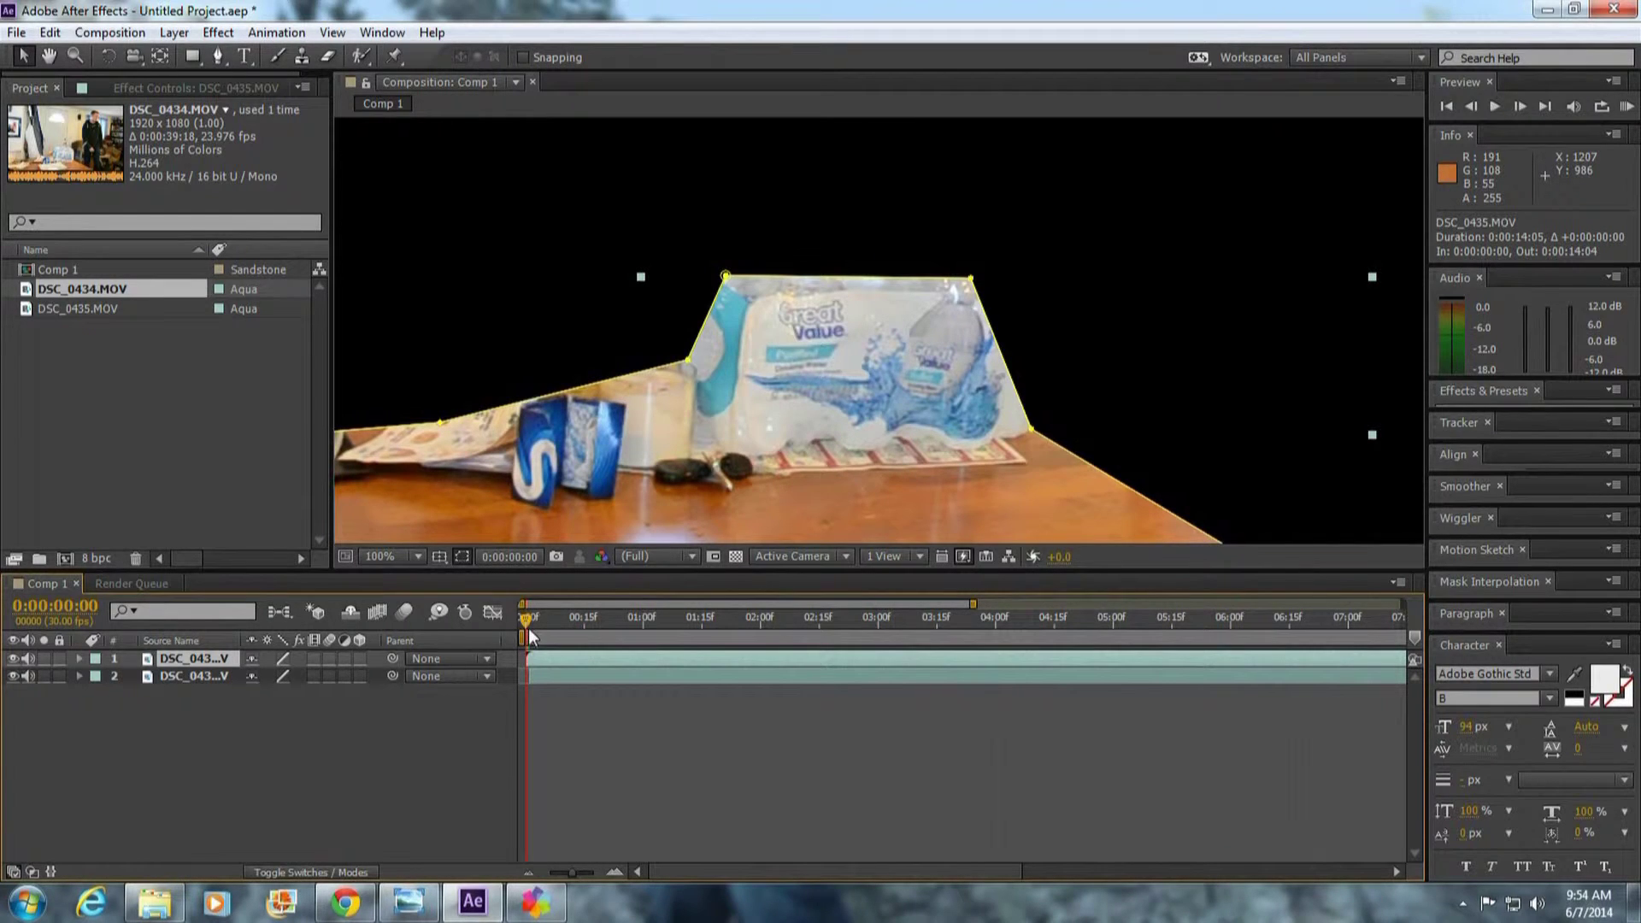
pyautogui.moveTo(521, 618); pyautogui.dragTo(526, 619)
pyautogui.hotkey('alt', '[')
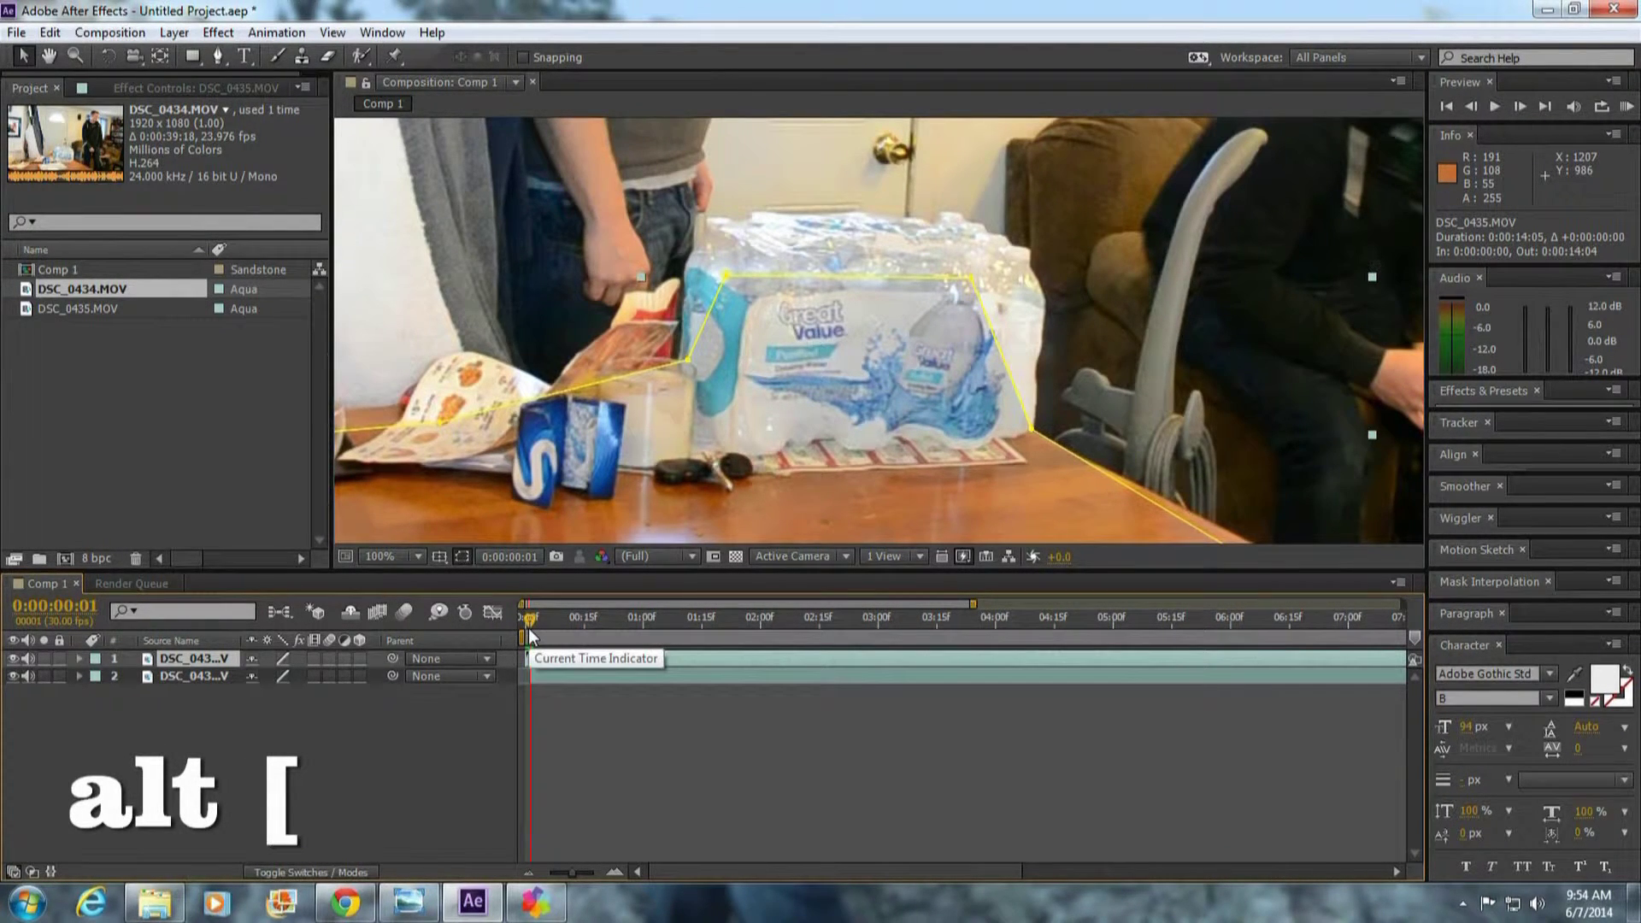
pyautogui.moveTo(576, 870); pyautogui.dragTo(547, 872)
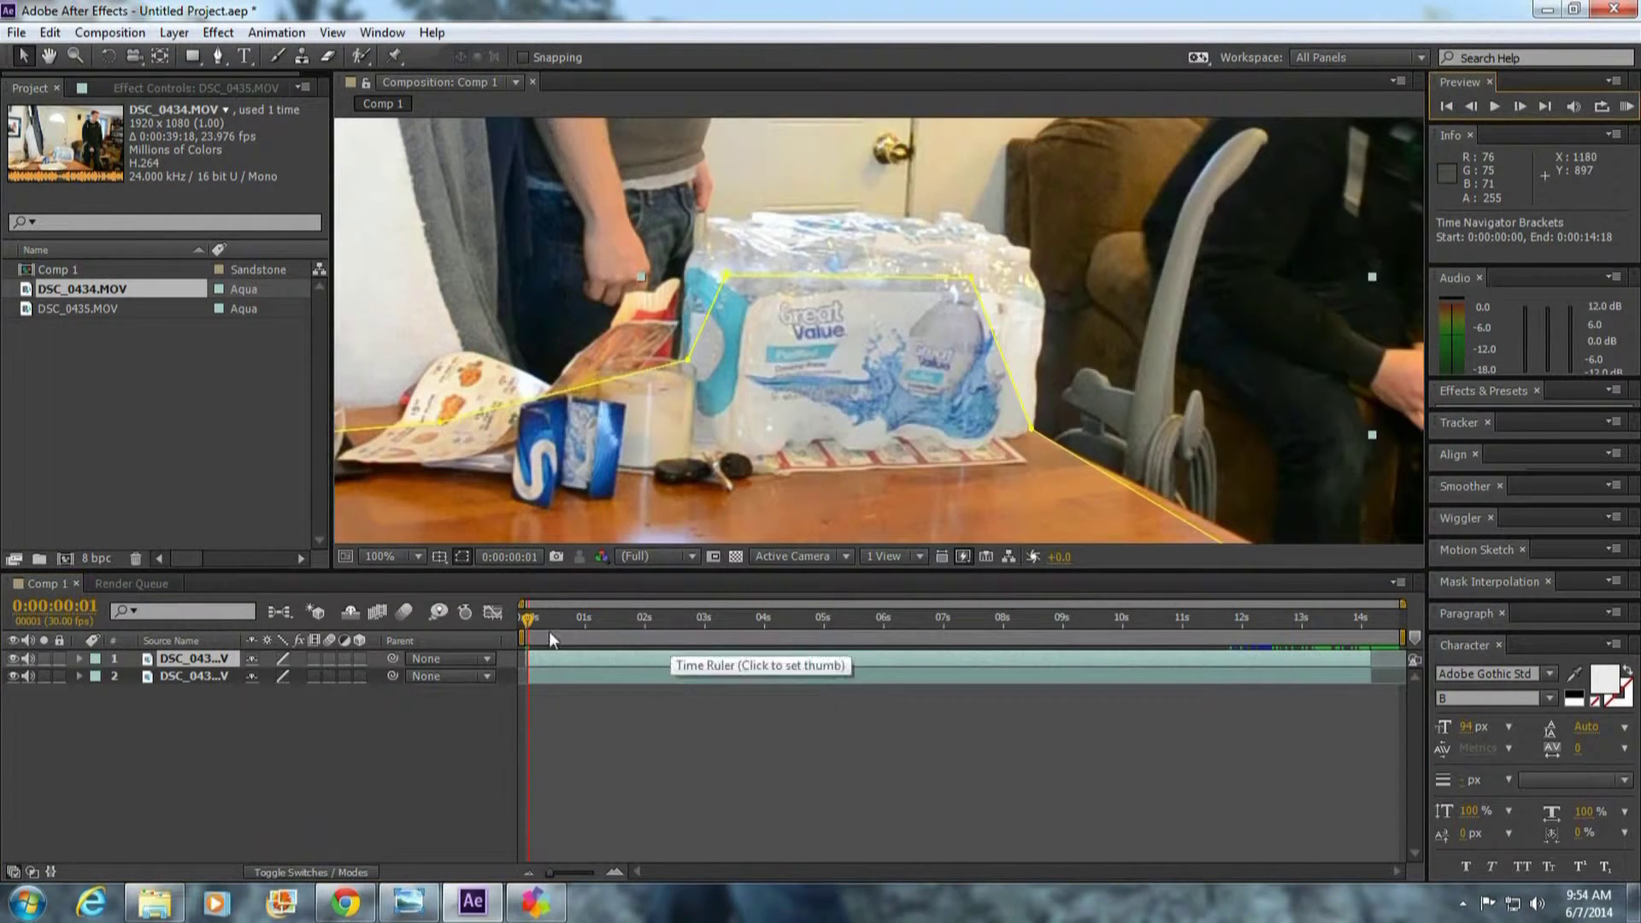
# - Apply the Curves color correction to DSC_0435 at 0:00:05:21 and raise the RGB curve's highlights and midtones to brighten the masked area
pyautogui.moveTo(526, 619); pyautogui.dragTo(865, 629)
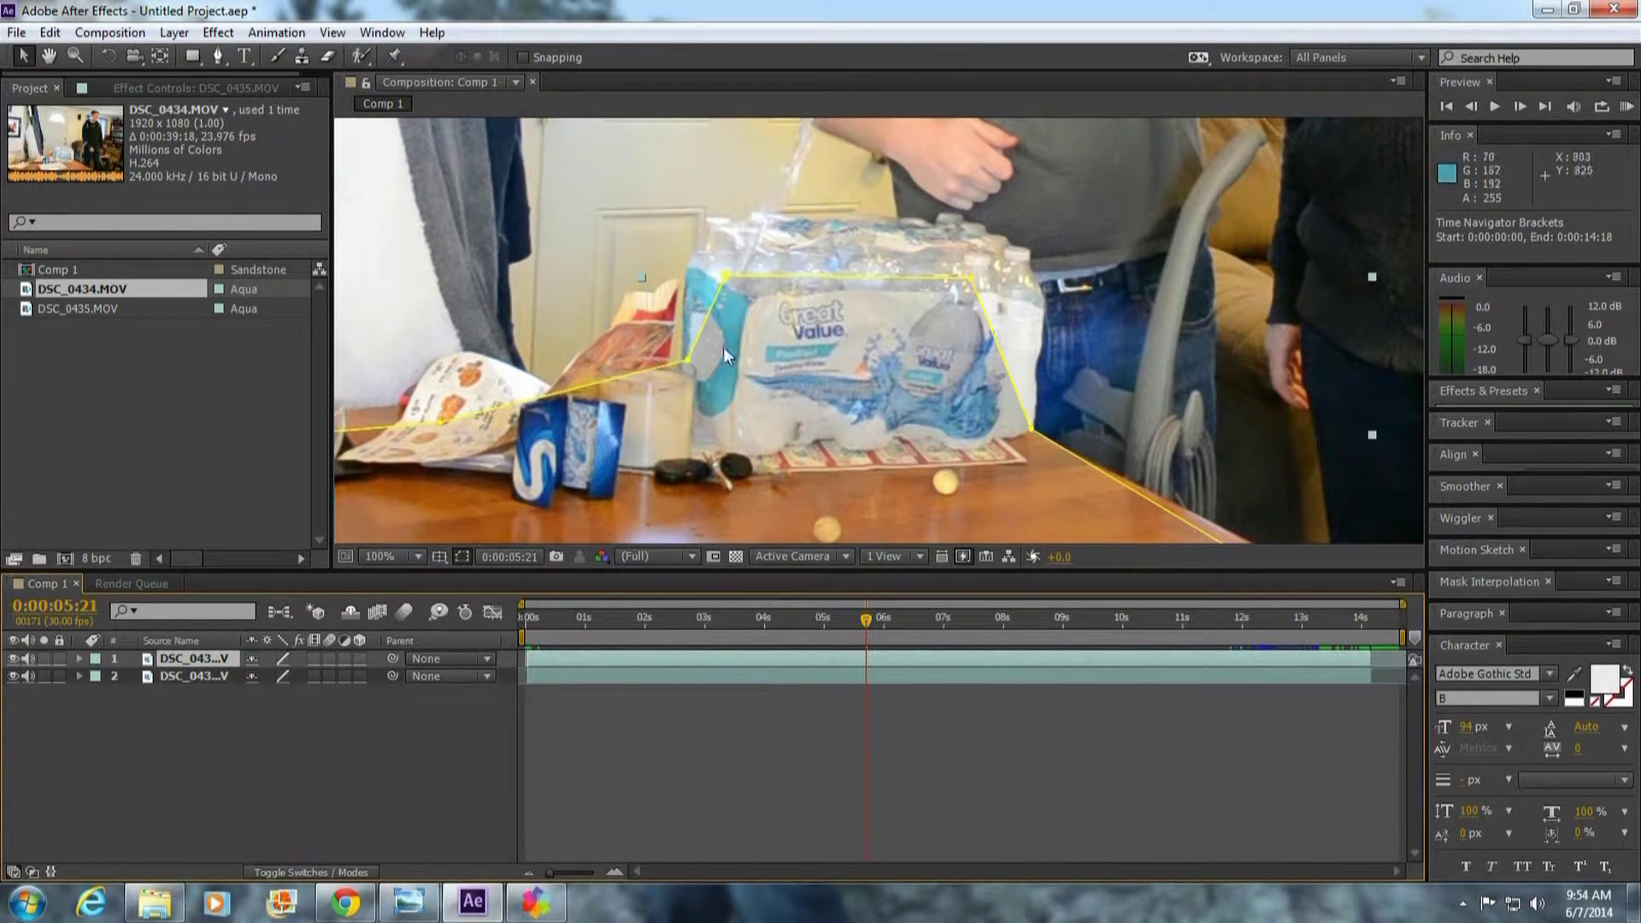
pyautogui.click(212, 38)
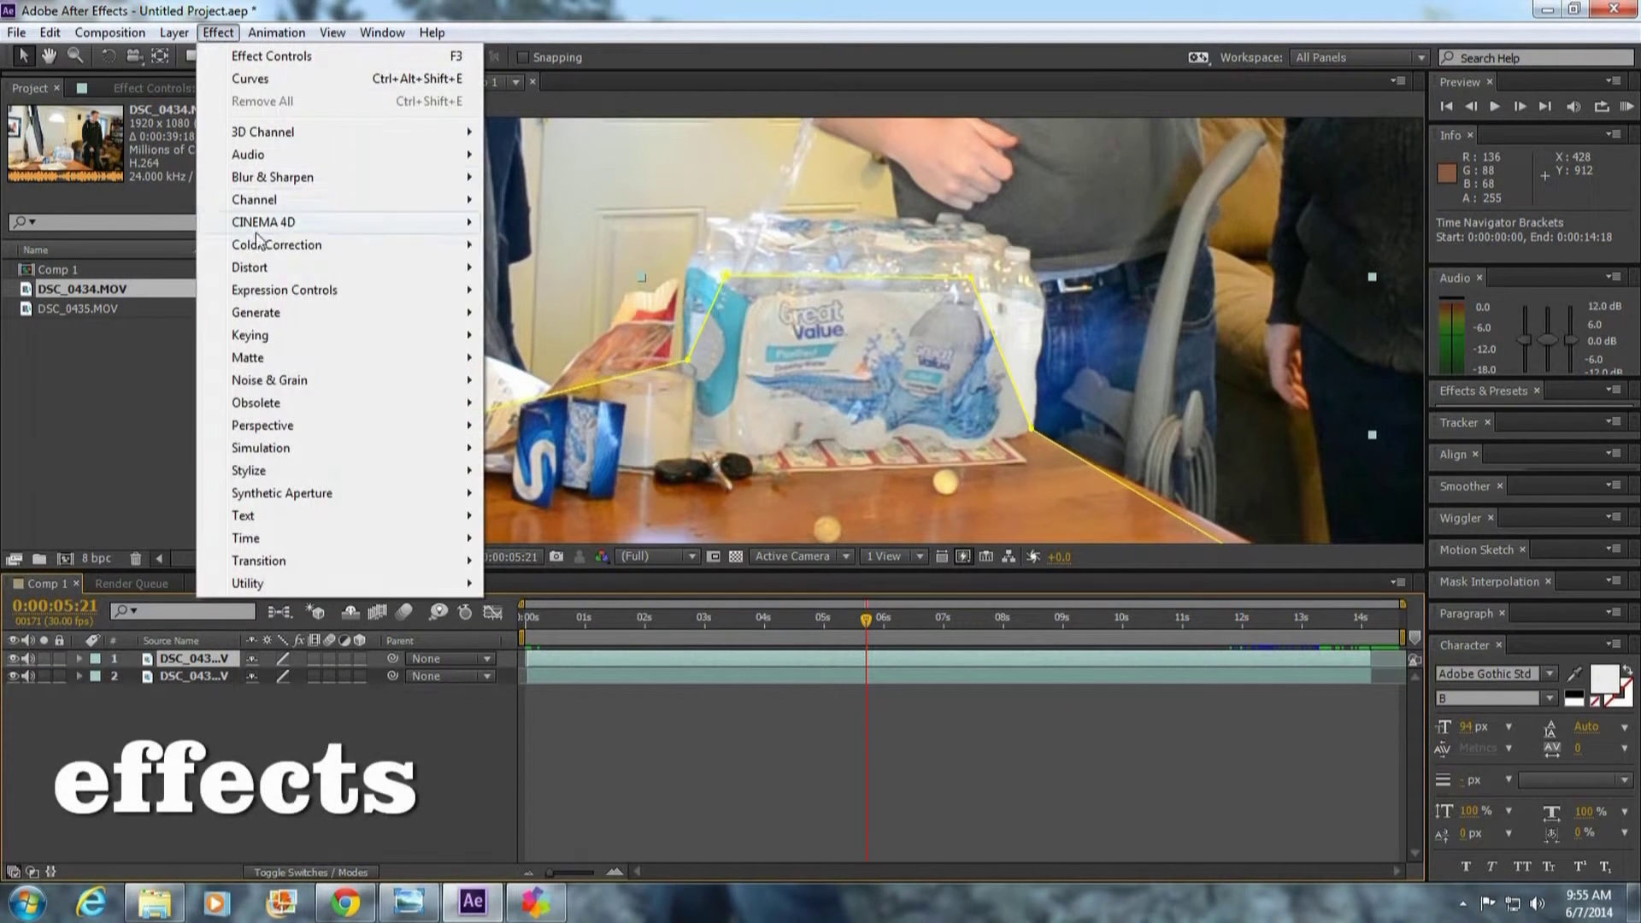
pyautogui.moveTo(274, 250)
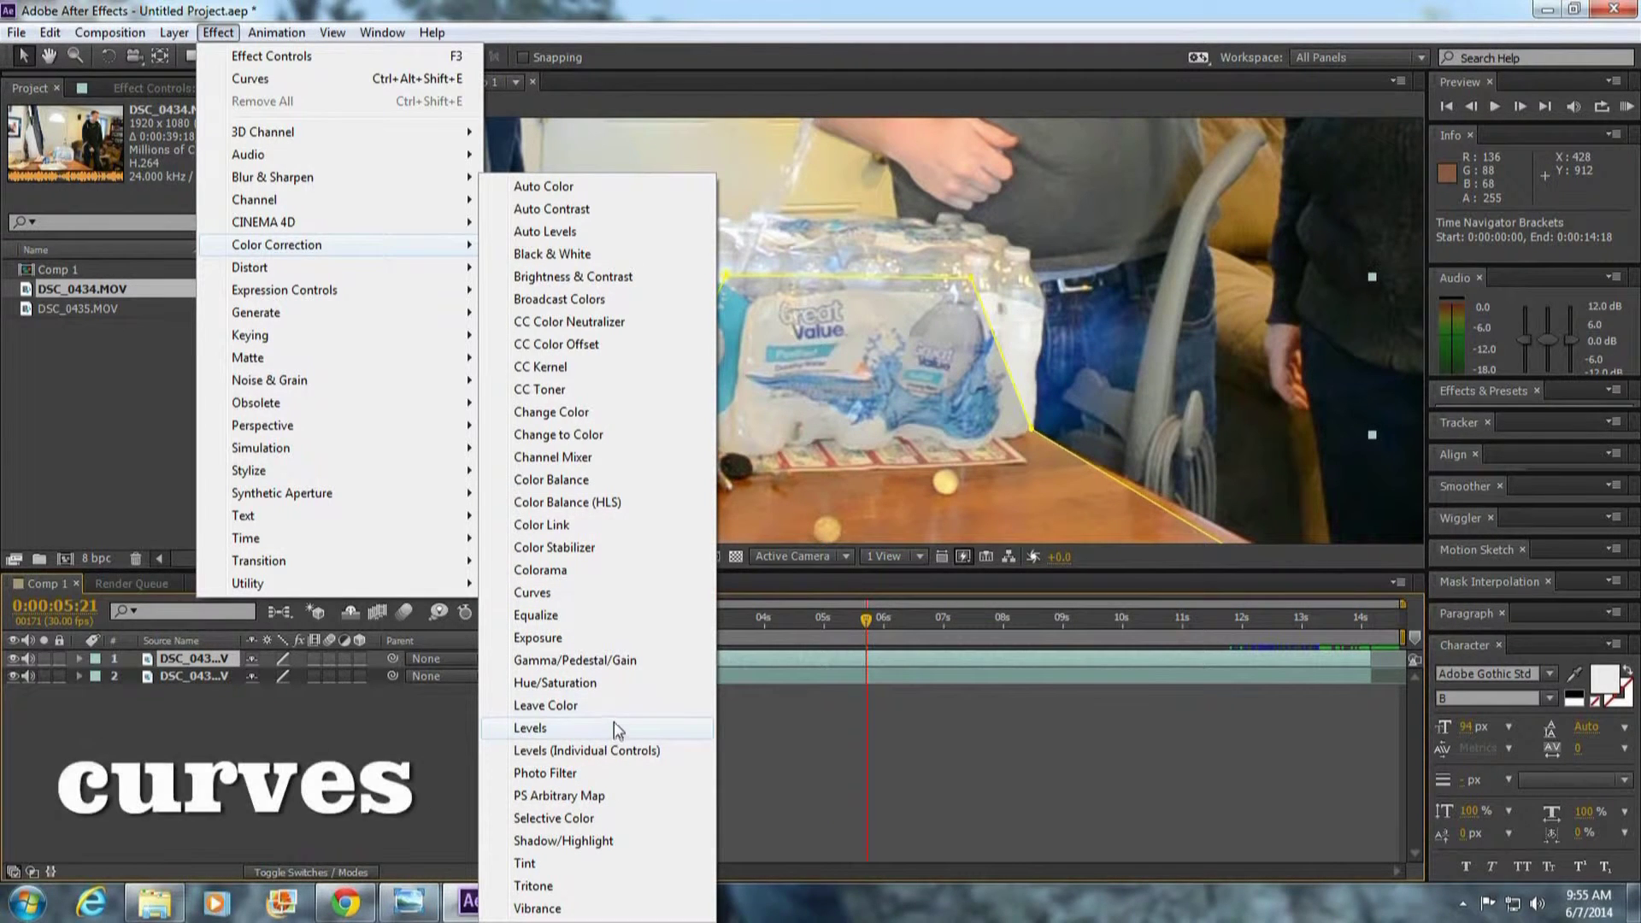
pyautogui.click(622, 598)
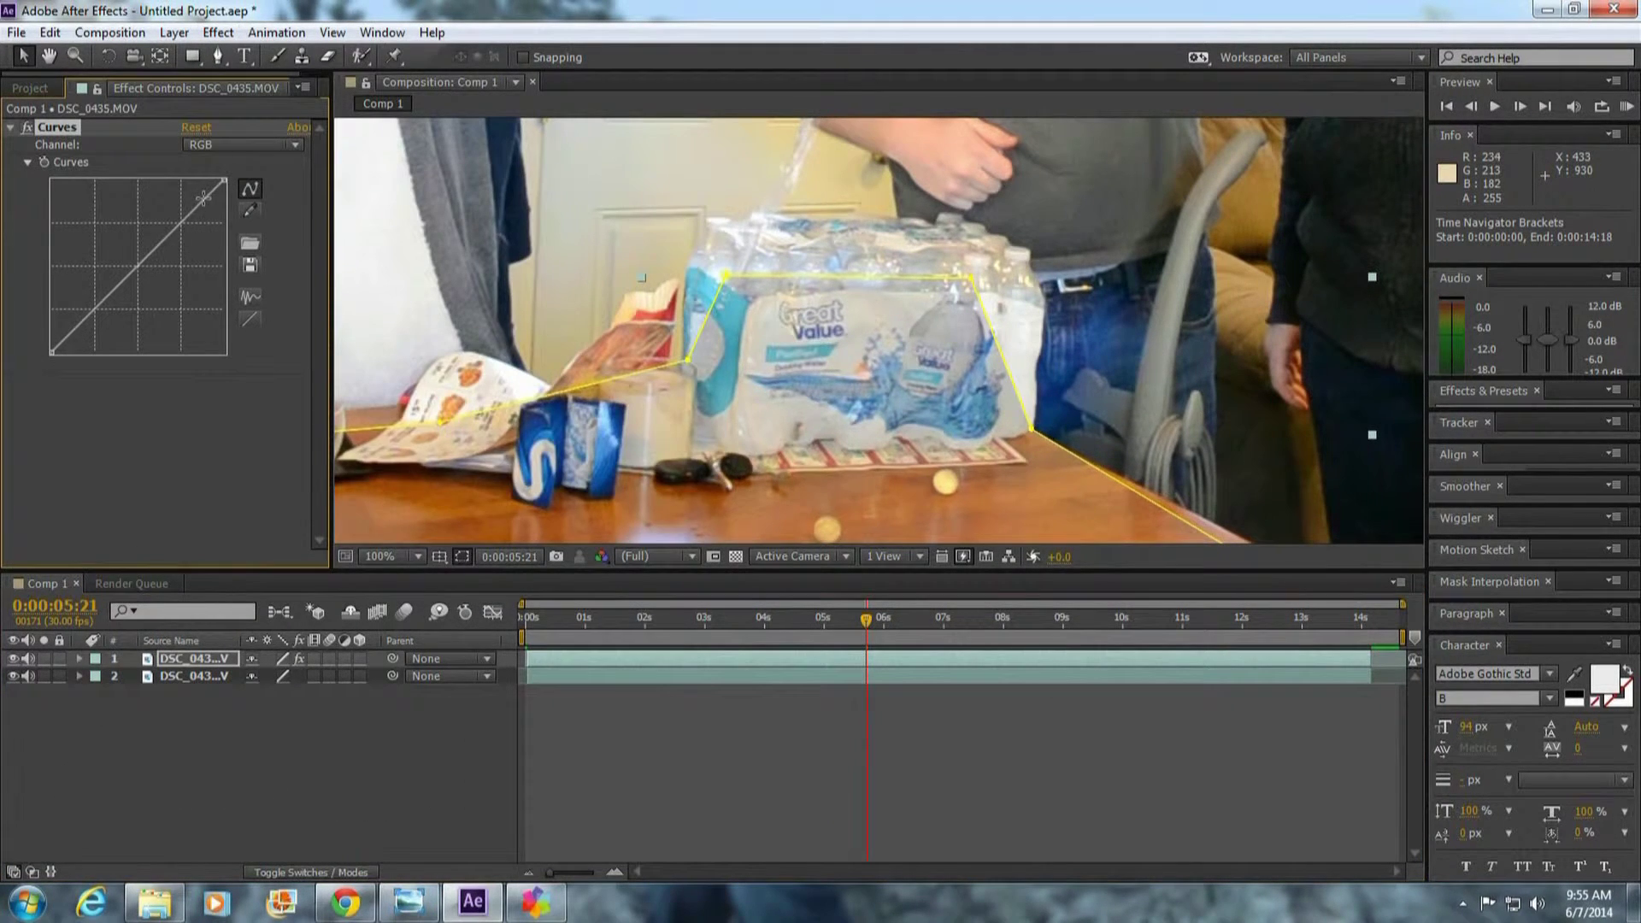
pyautogui.moveTo(179, 223); pyautogui.dragTo(194, 196)
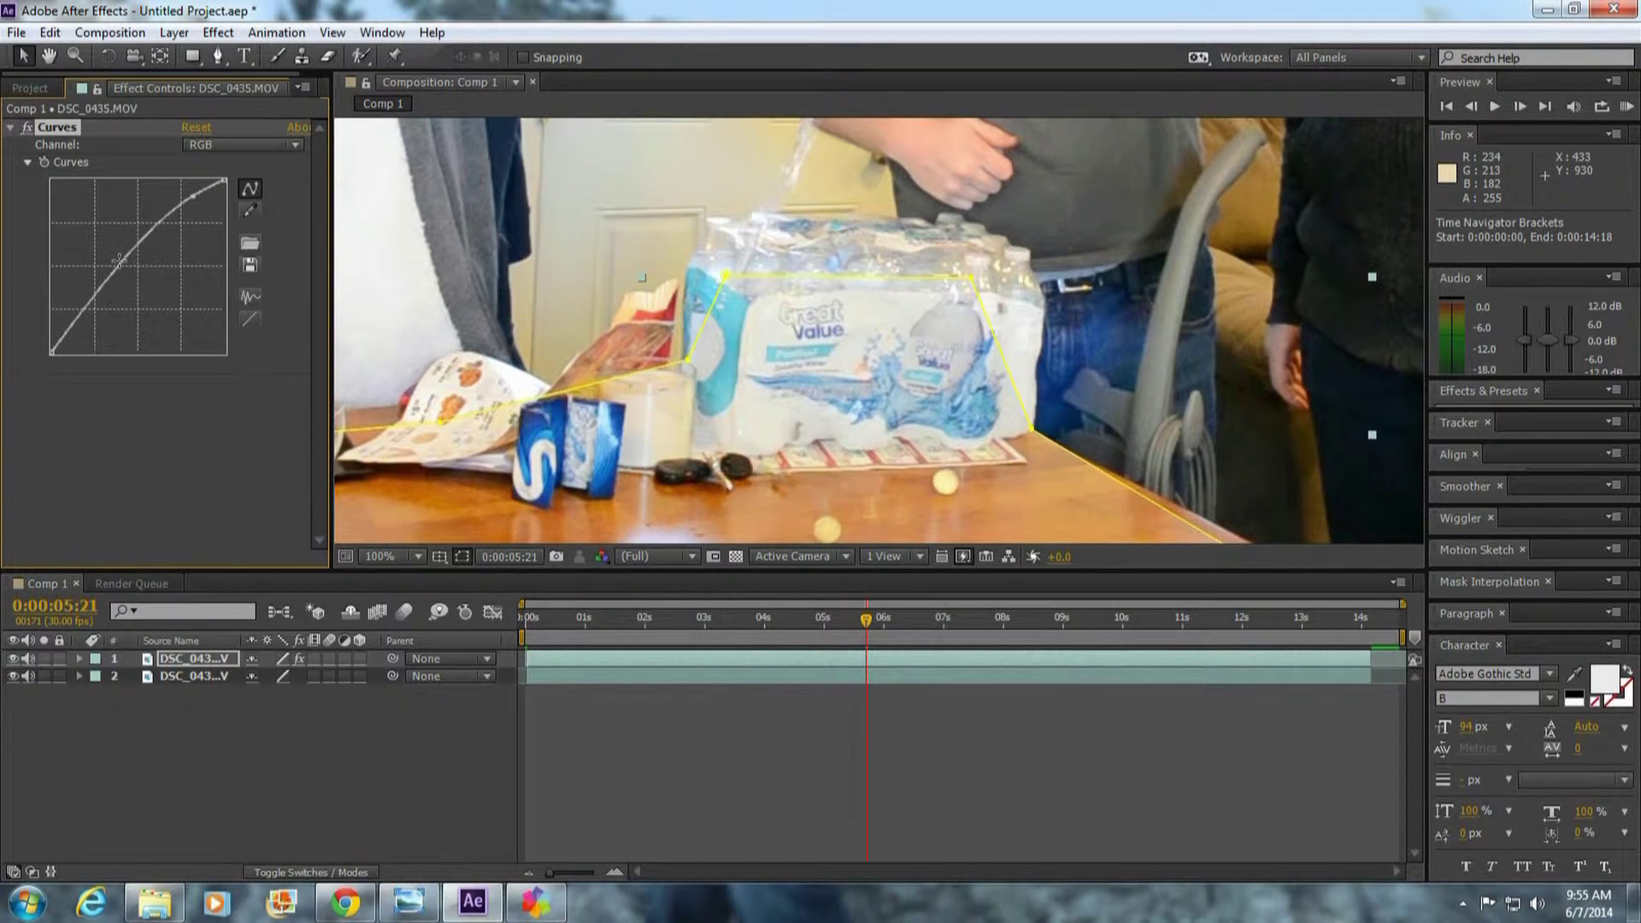
pyautogui.moveTo(119, 261)
pyautogui.mouseDown()
pyautogui.moveTo(135, 279)
pyautogui.moveTo(123, 265)
pyautogui.mouseUp()
# - Set the Mask Feather of Mask 1 on the DSC_0435 layer to 41 pixels
pyautogui.click(79, 659)
pyautogui.click(96, 676)
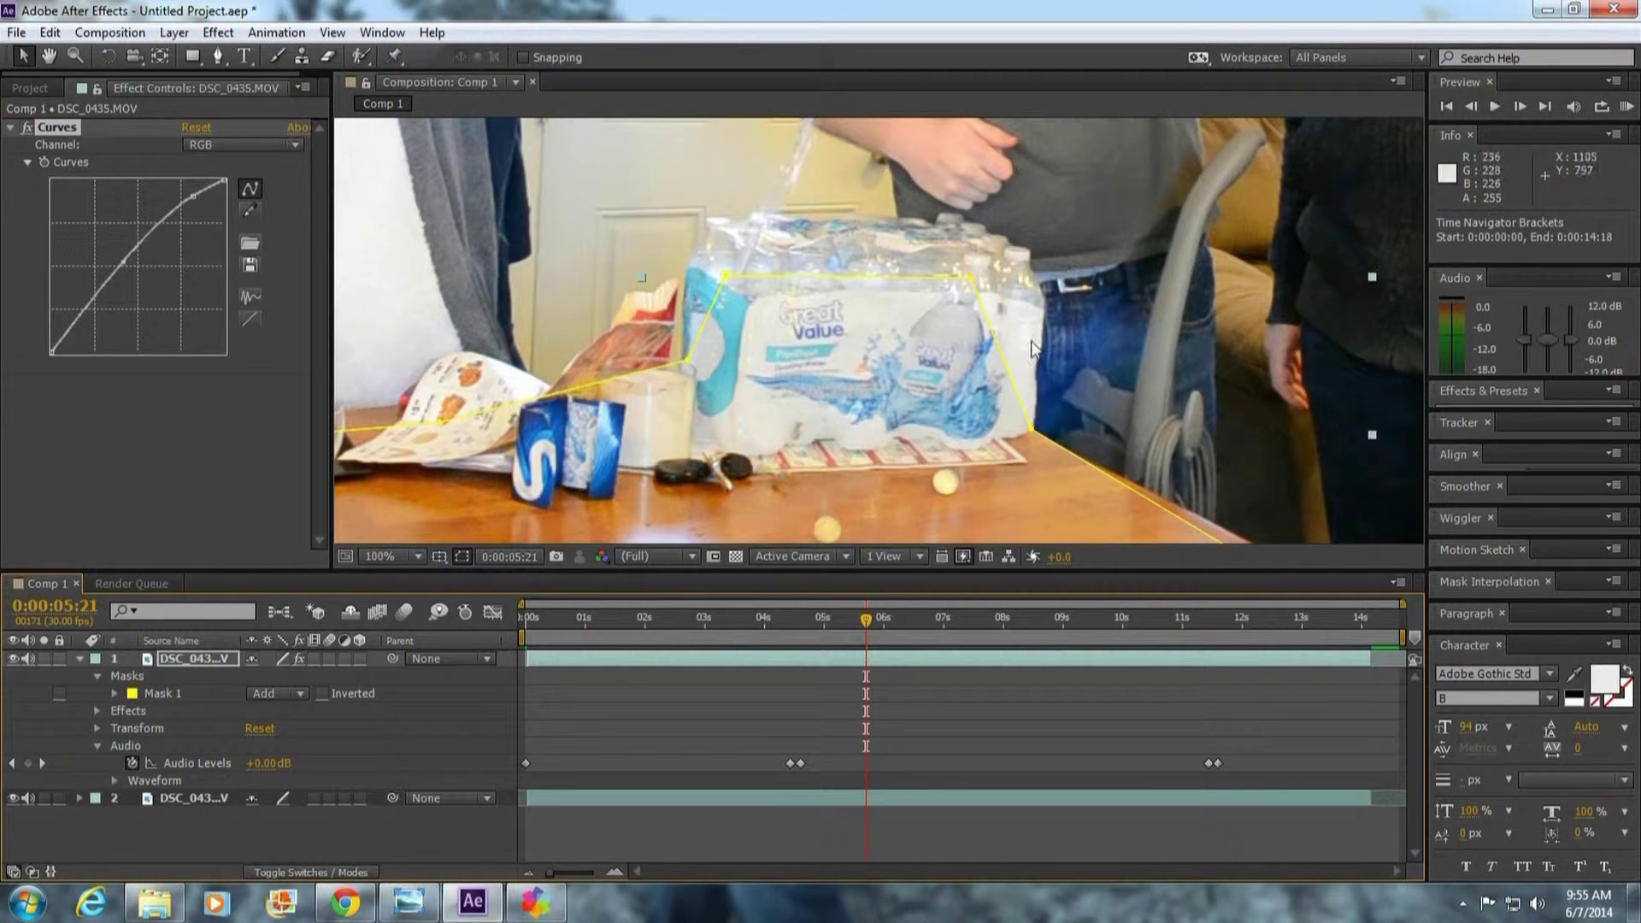
pyautogui.click(115, 693)
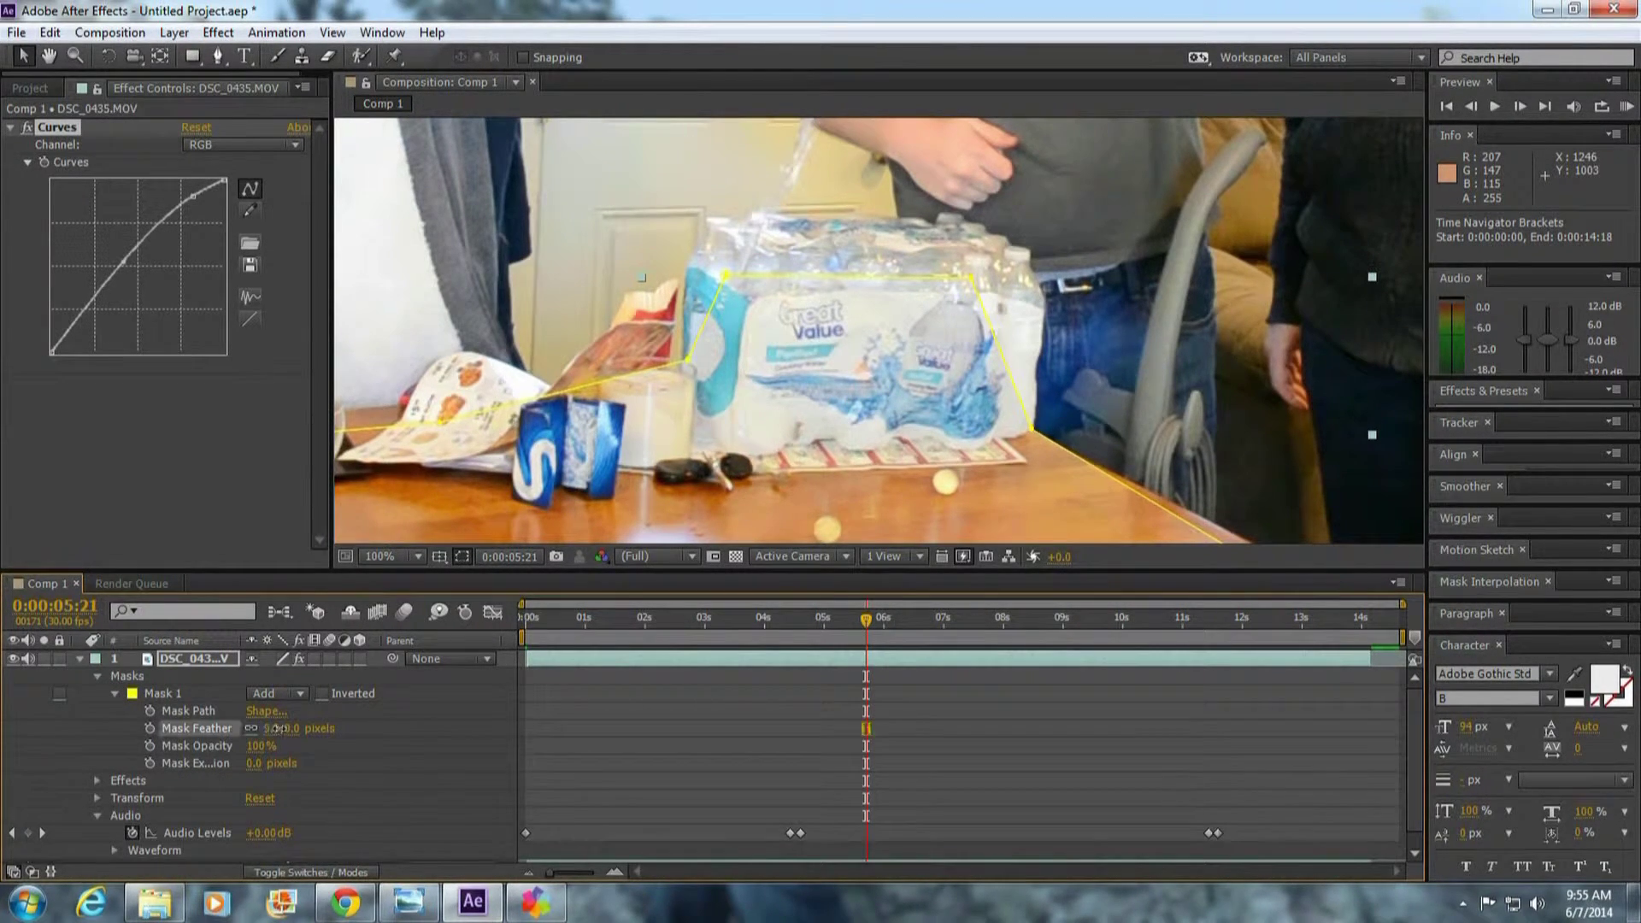
pyautogui.moveTo(309, 727); pyautogui.dragTo(314, 733)
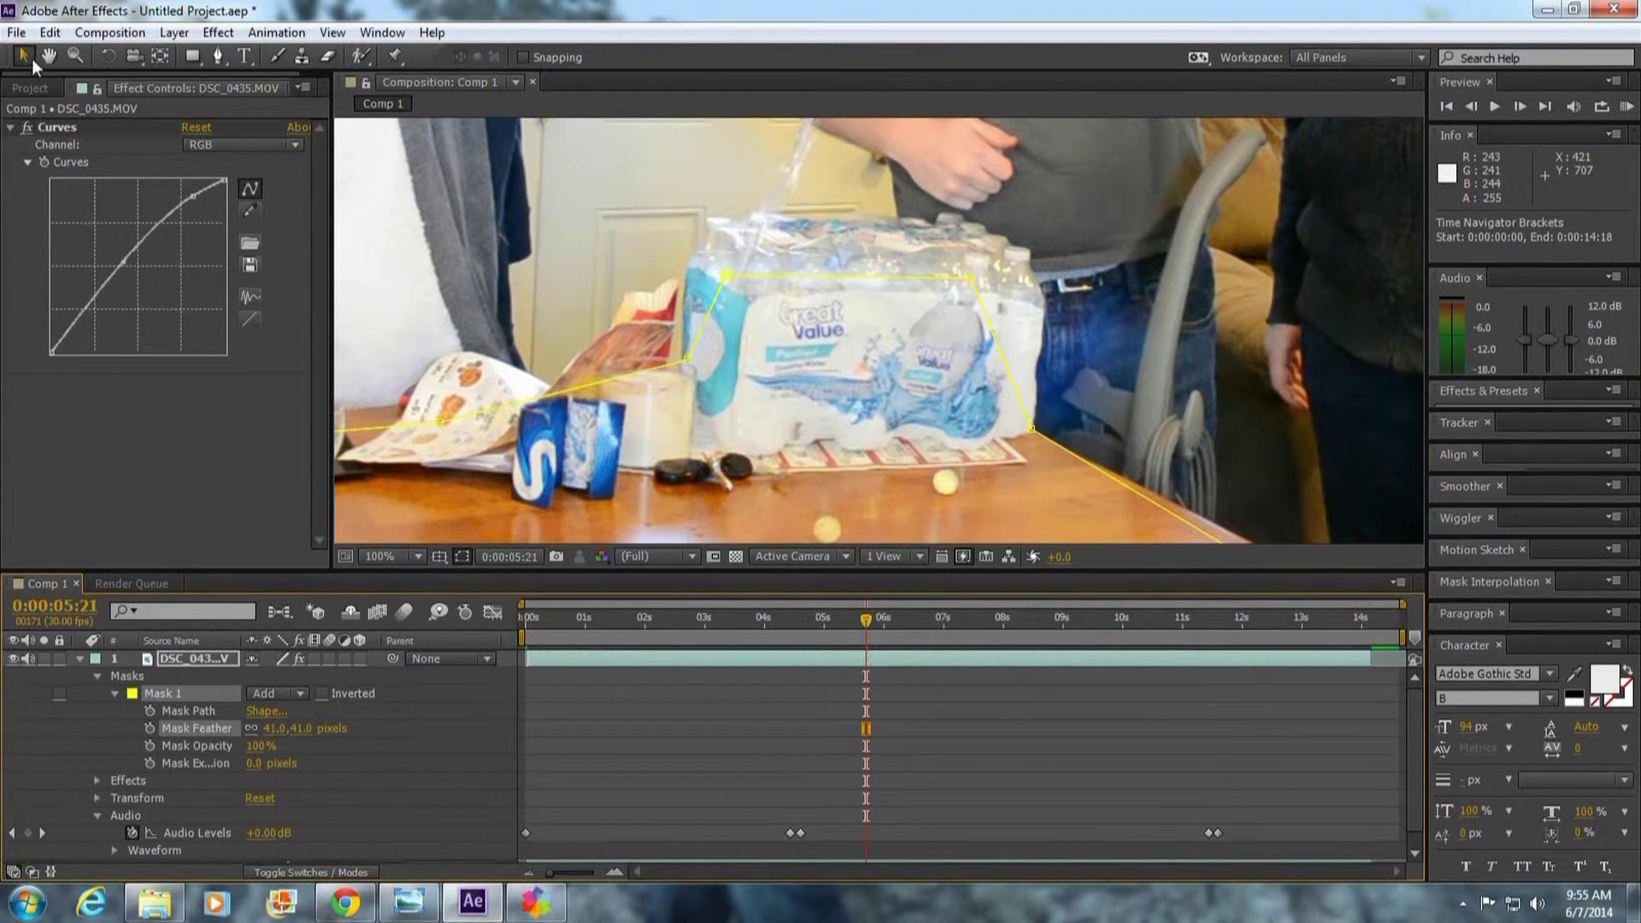
# - Preview the full composition frame and scrub to 0:00:05:11 to check how the masked clips blend
pyautogui.click(380, 556)
pyautogui.click(399, 185)
pyautogui.press('space')
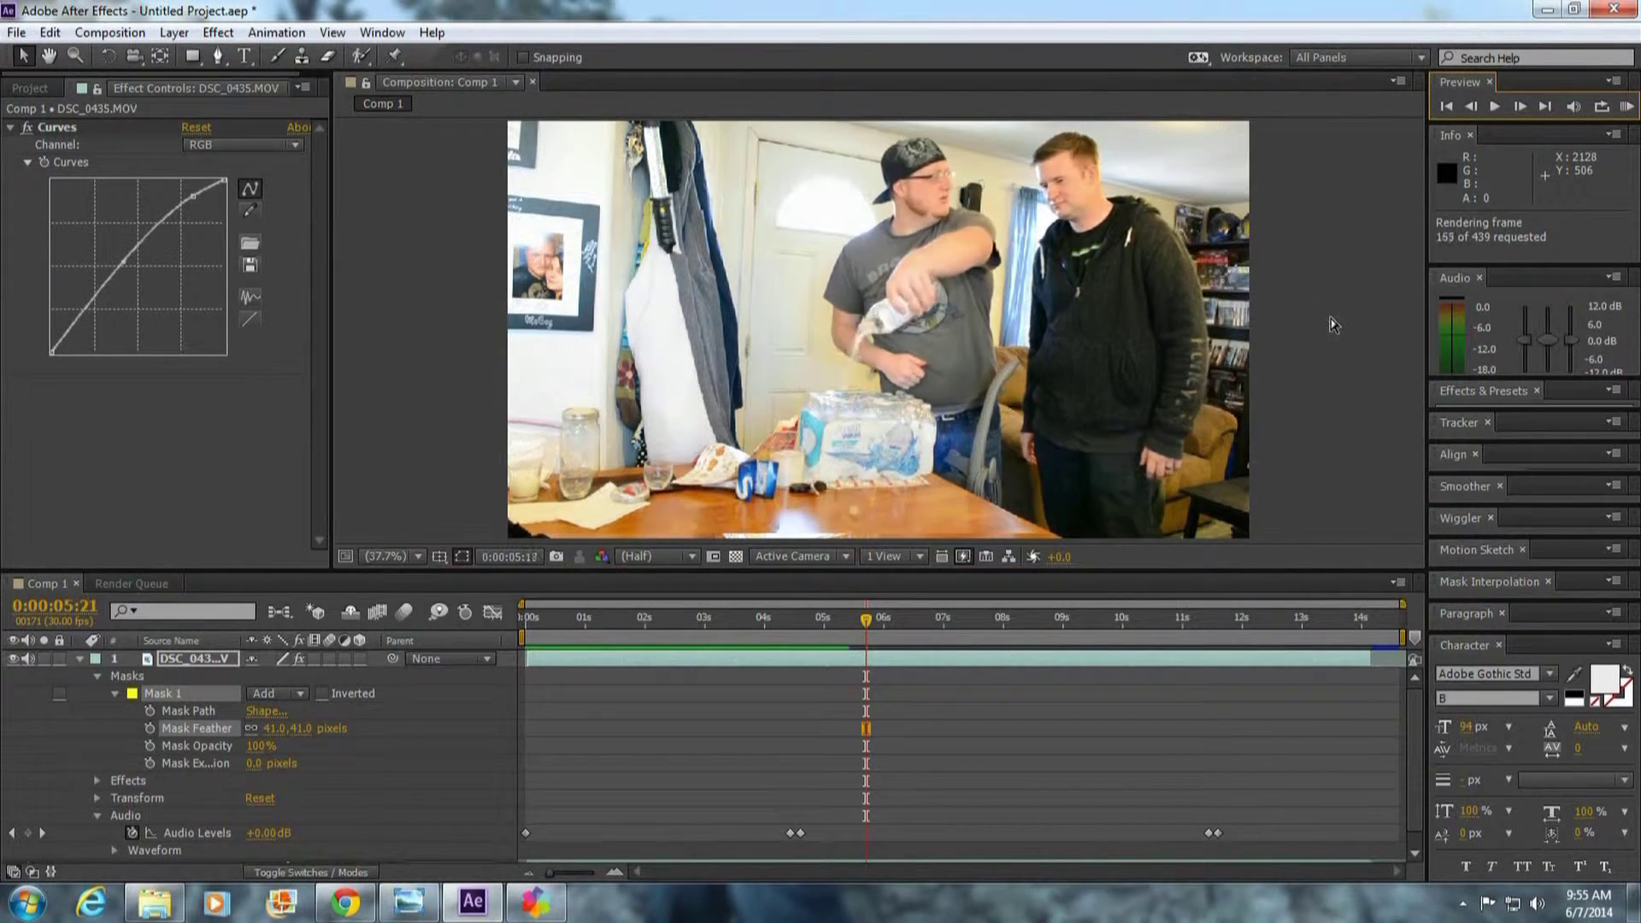
pyautogui.moveTo(802, 623); pyautogui.dragTo(845, 619)
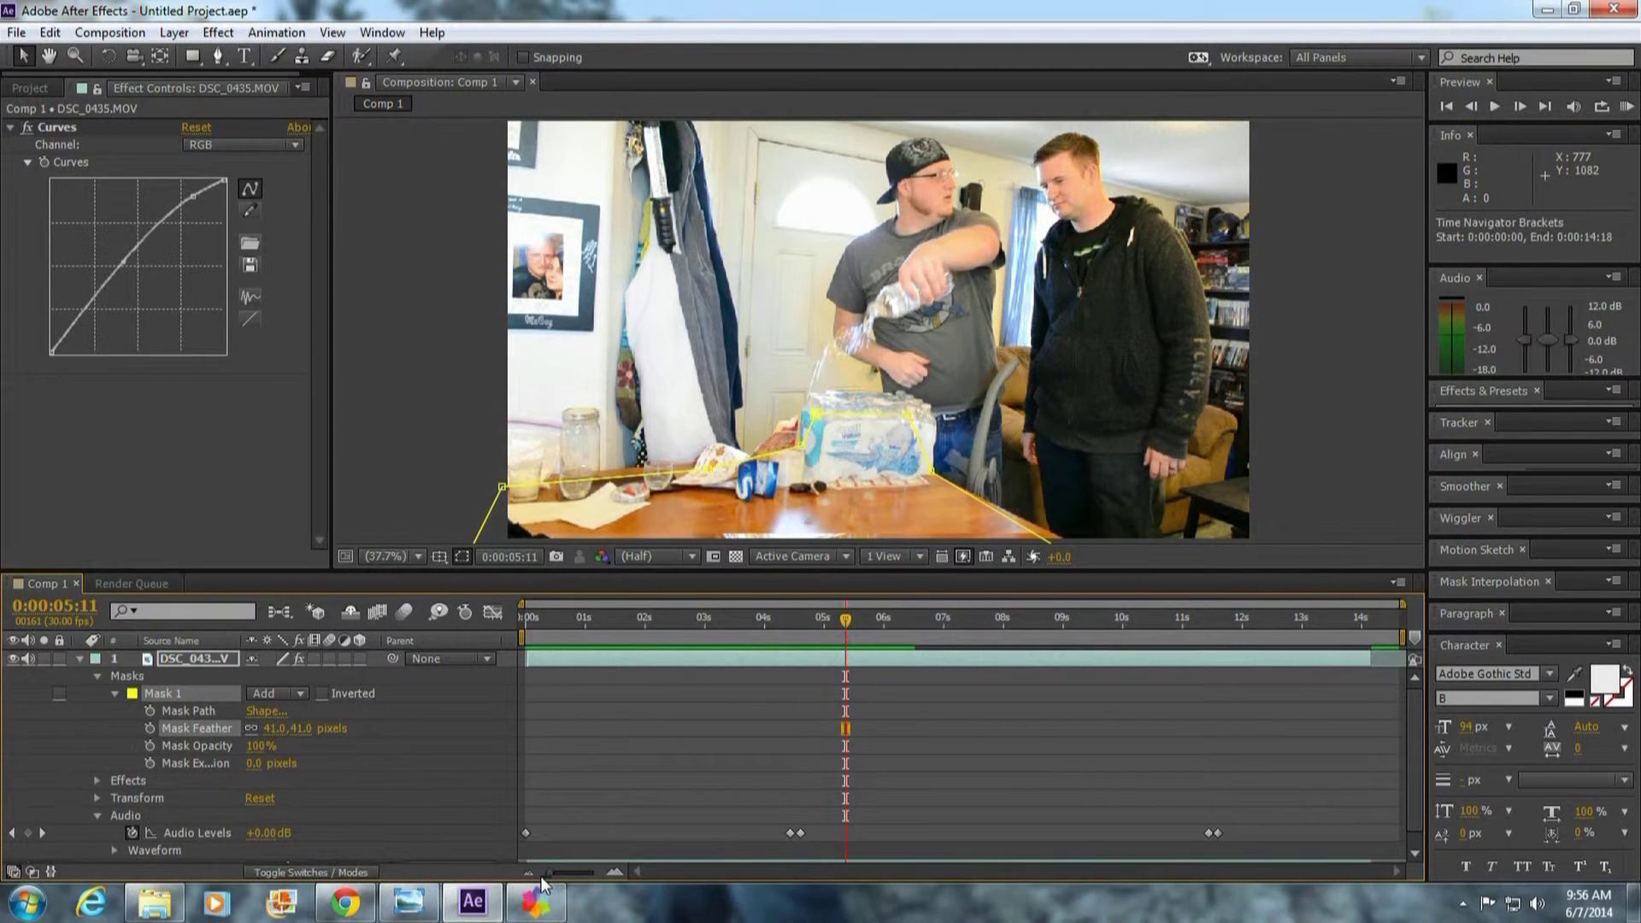
# - Collapse the DSC_0435 layer and slide it 10 frames later, so it starts at 0:00:00:11
pyautogui.click(79, 660)
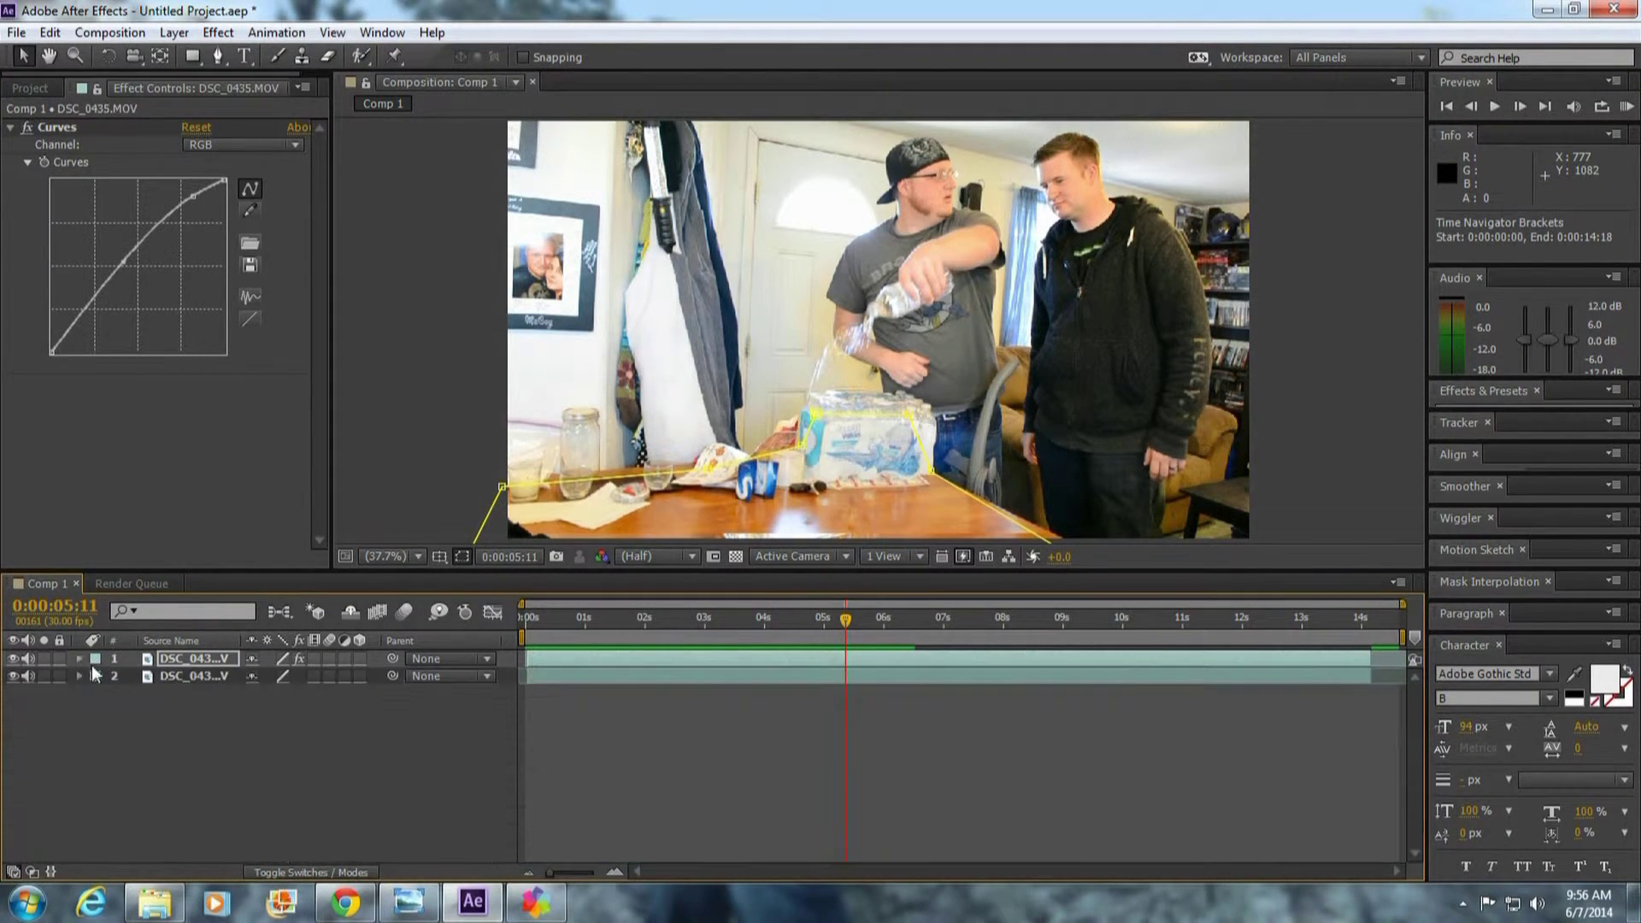
pyautogui.click(642, 660)
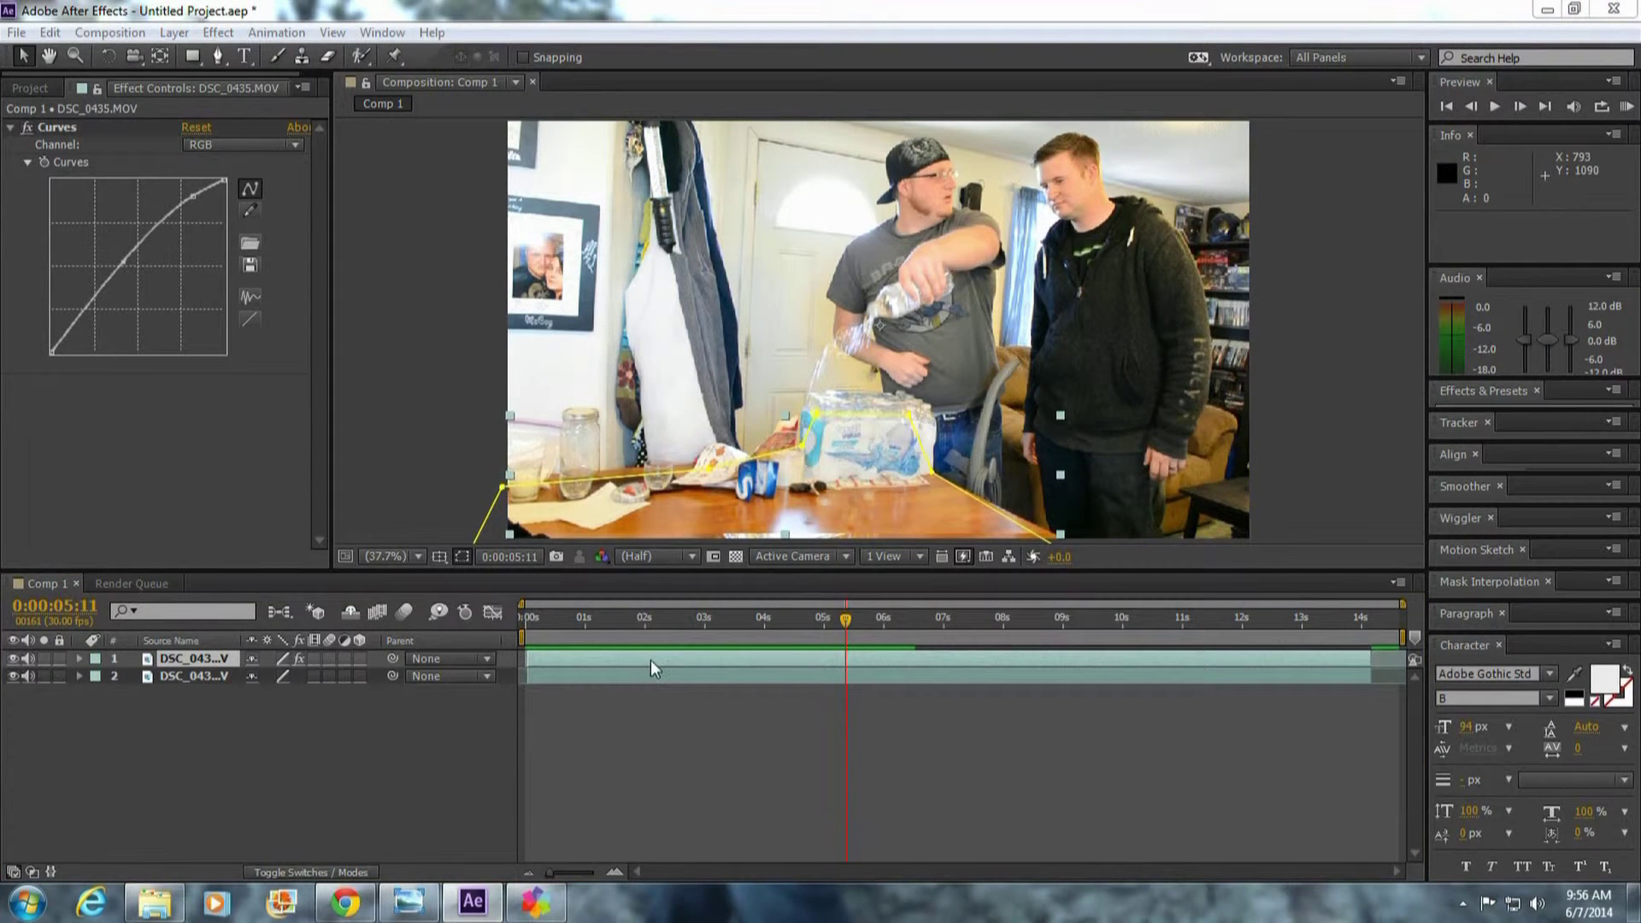
pyautogui.moveTo(650, 660); pyautogui.dragTo(668, 660)
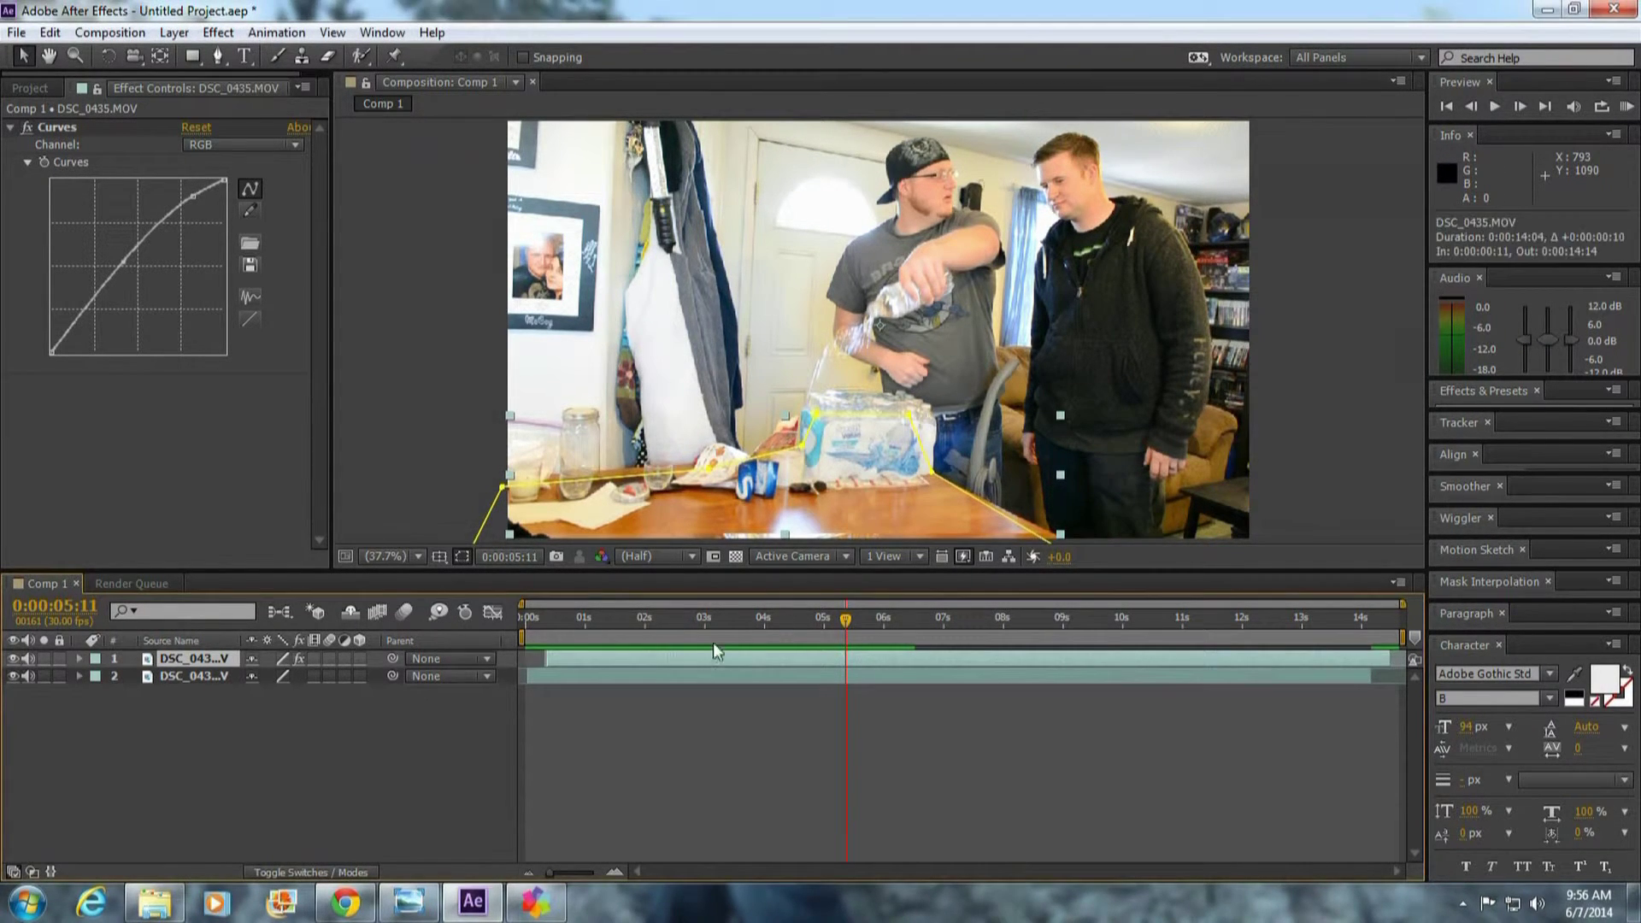
# - At 0:00:06:08, raise the upper corner of Mask 1 on DSC_0435 above the water pack and add a vertex along its top edge
pyautogui.moveTo(844, 617); pyautogui.dragTo(899, 627)
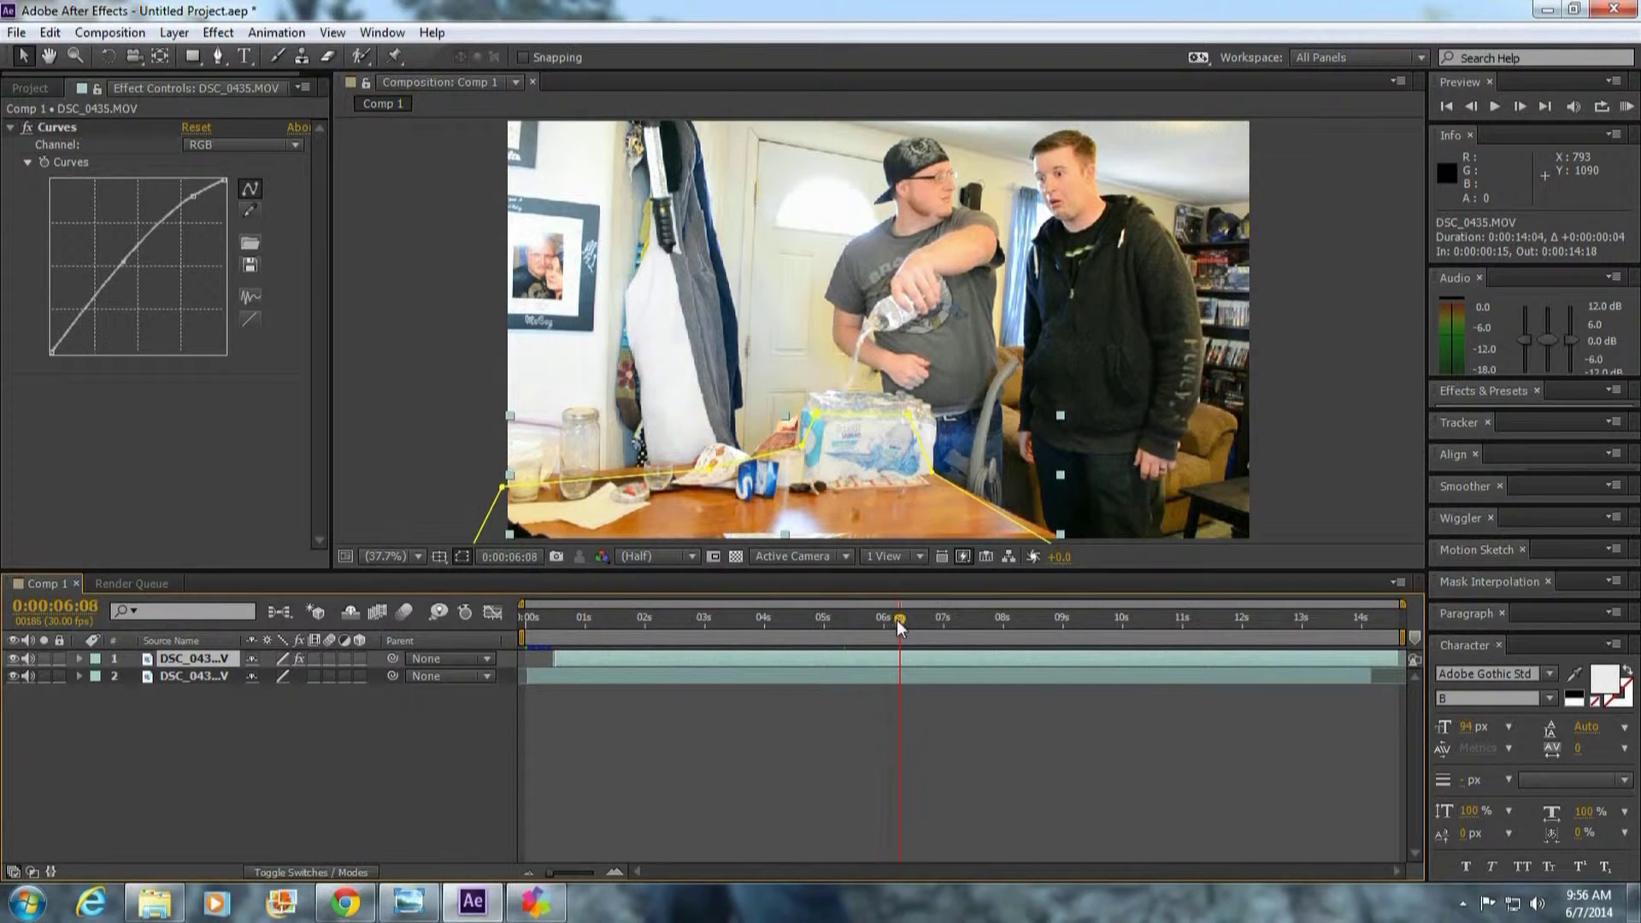
pyautogui.click(816, 416)
pyautogui.moveTo(819, 402); pyautogui.dragTo(819, 389)
pyautogui.press('g')
pyautogui.click(849, 390)
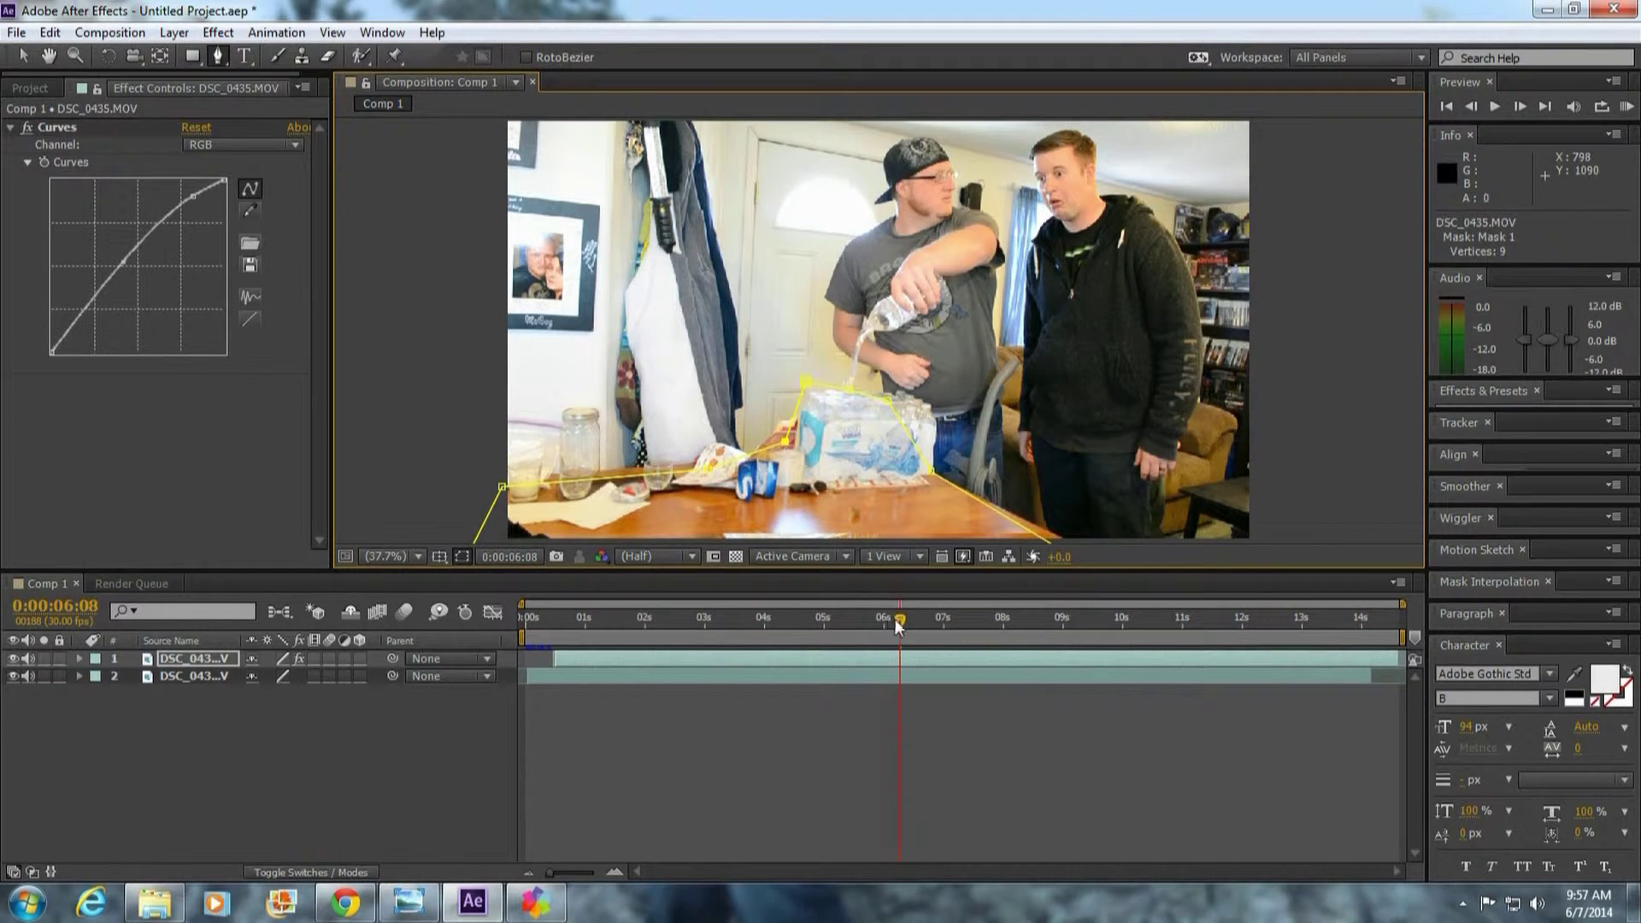
# - Reposition the upper vertices of Mask 1 to follow the top of the water pack, checking the edge at 0:00:07:05 and 0:00:06:22
pyautogui.moveTo(894, 619)
pyautogui.mouseDown()
pyautogui.moveTo(837, 617)
pyautogui.moveTo(911, 617)
pyautogui.mouseUp()
pyautogui.press('v')
pyautogui.moveTo(806, 384); pyautogui.dragTo(855, 367)
pyautogui.moveTo(910, 619); pyautogui.dragTo(957, 612)
pyautogui.moveTo(841, 414); pyautogui.dragTo(844, 402)
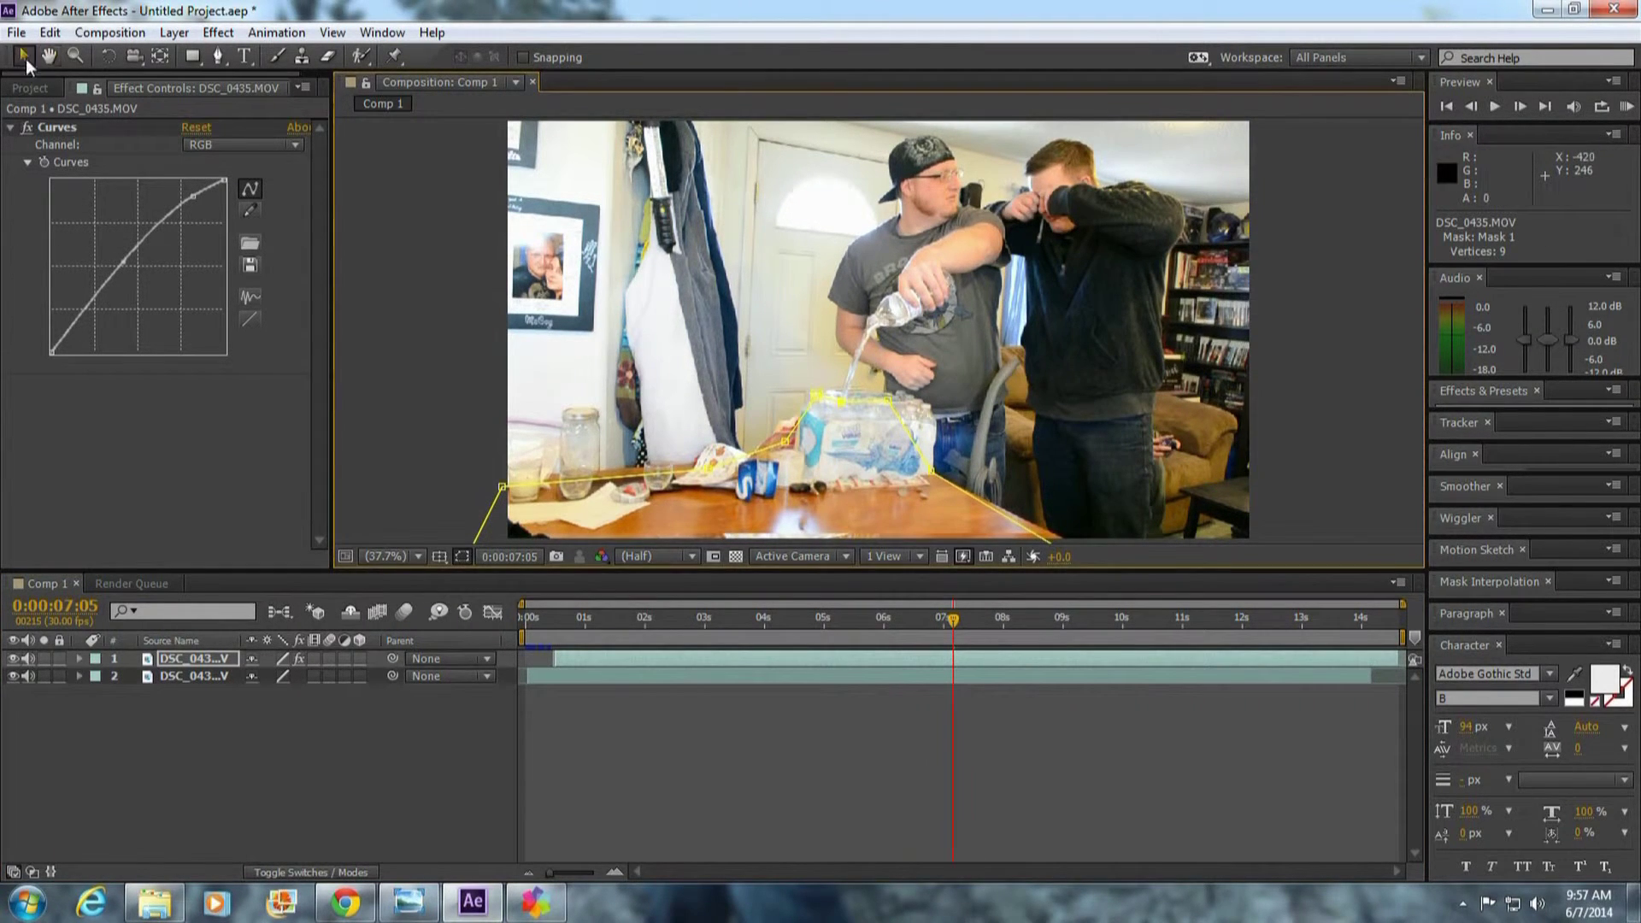
pyautogui.moveTo(957, 619); pyautogui.dragTo(927, 618)
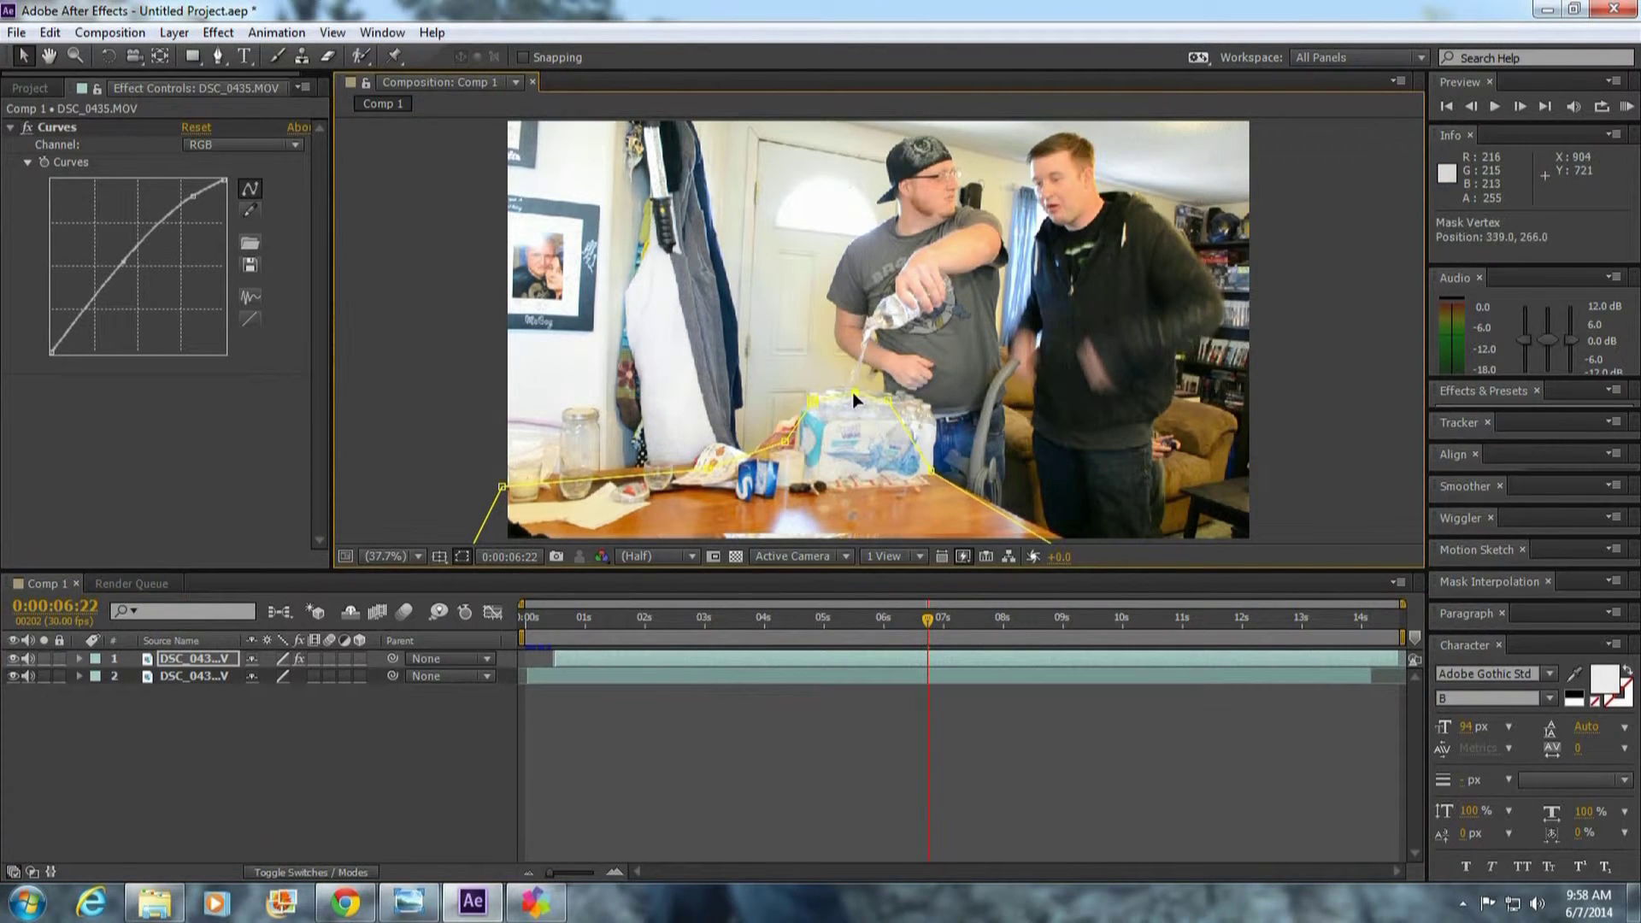
pyautogui.moveTo(916, 619); pyautogui.dragTo(810, 624)
# - Go to 0:00:00:18 and duplicate the masked DSC_0435 layer
pyautogui.moveTo(548, 625); pyautogui.dragTo(560, 624)
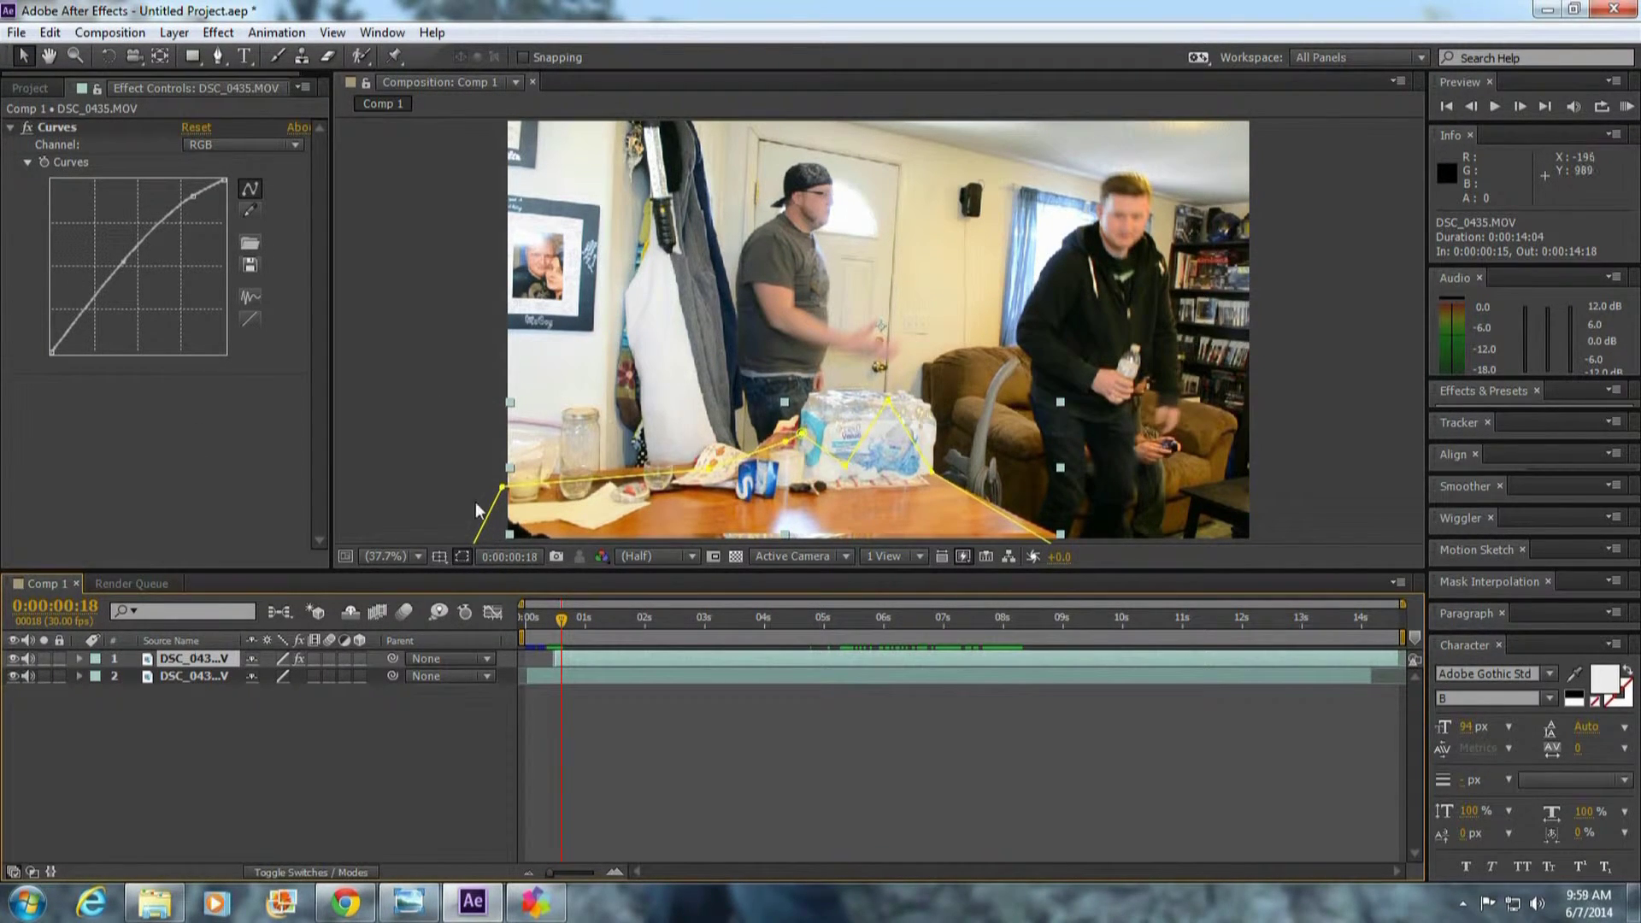
pyautogui.click(117, 34)
pyautogui.moveTo(48, 34)
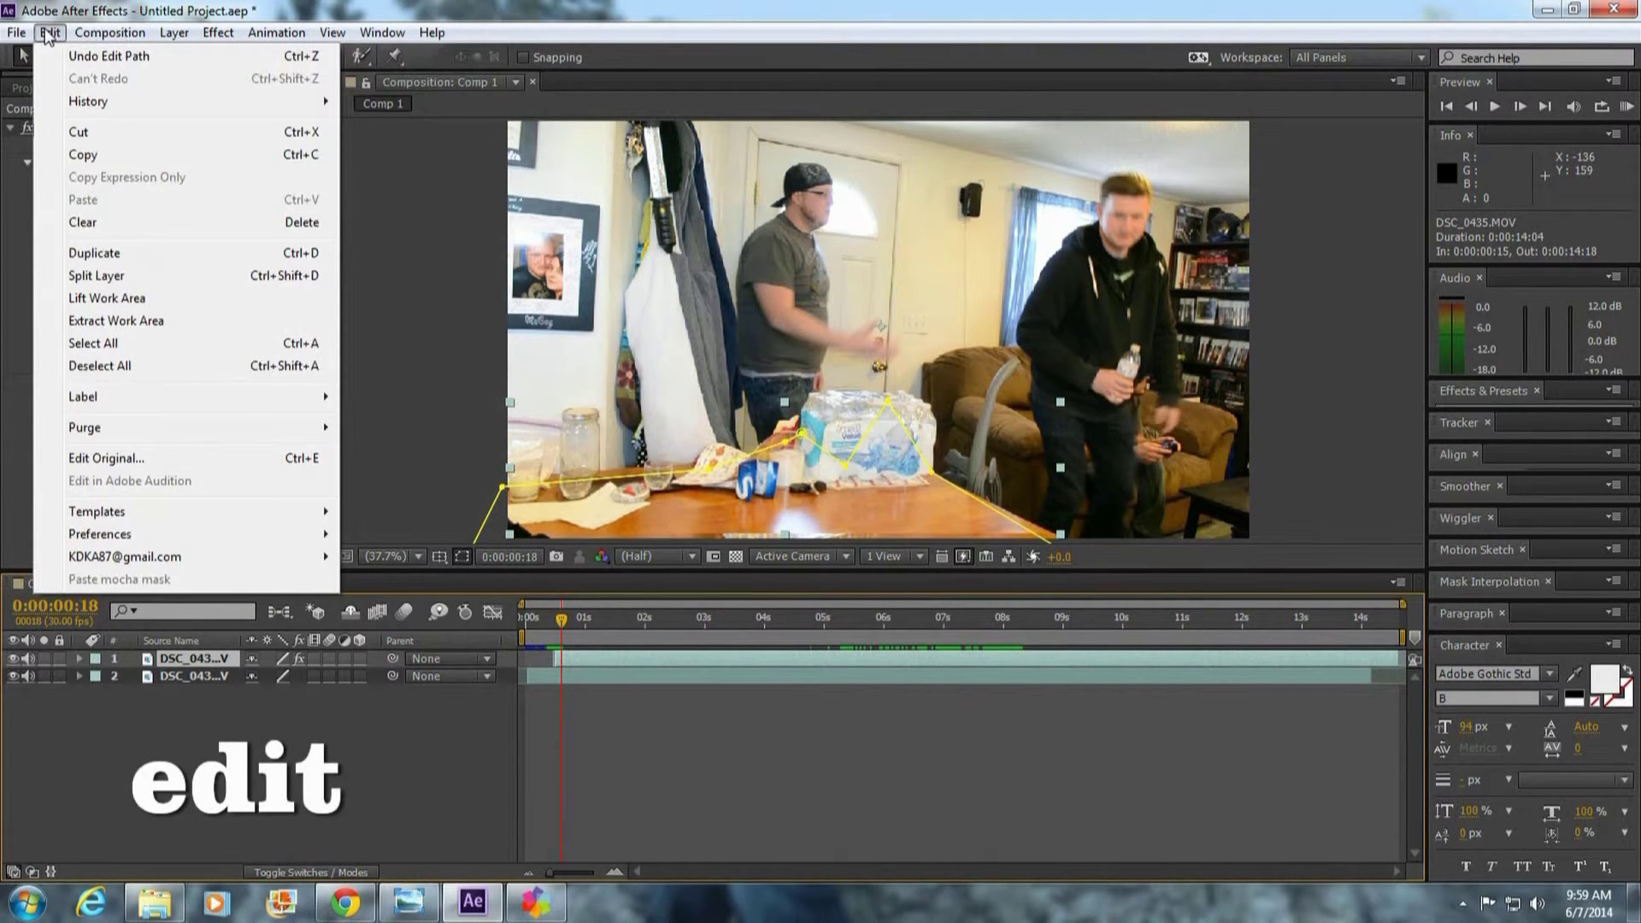
pyautogui.click(146, 253)
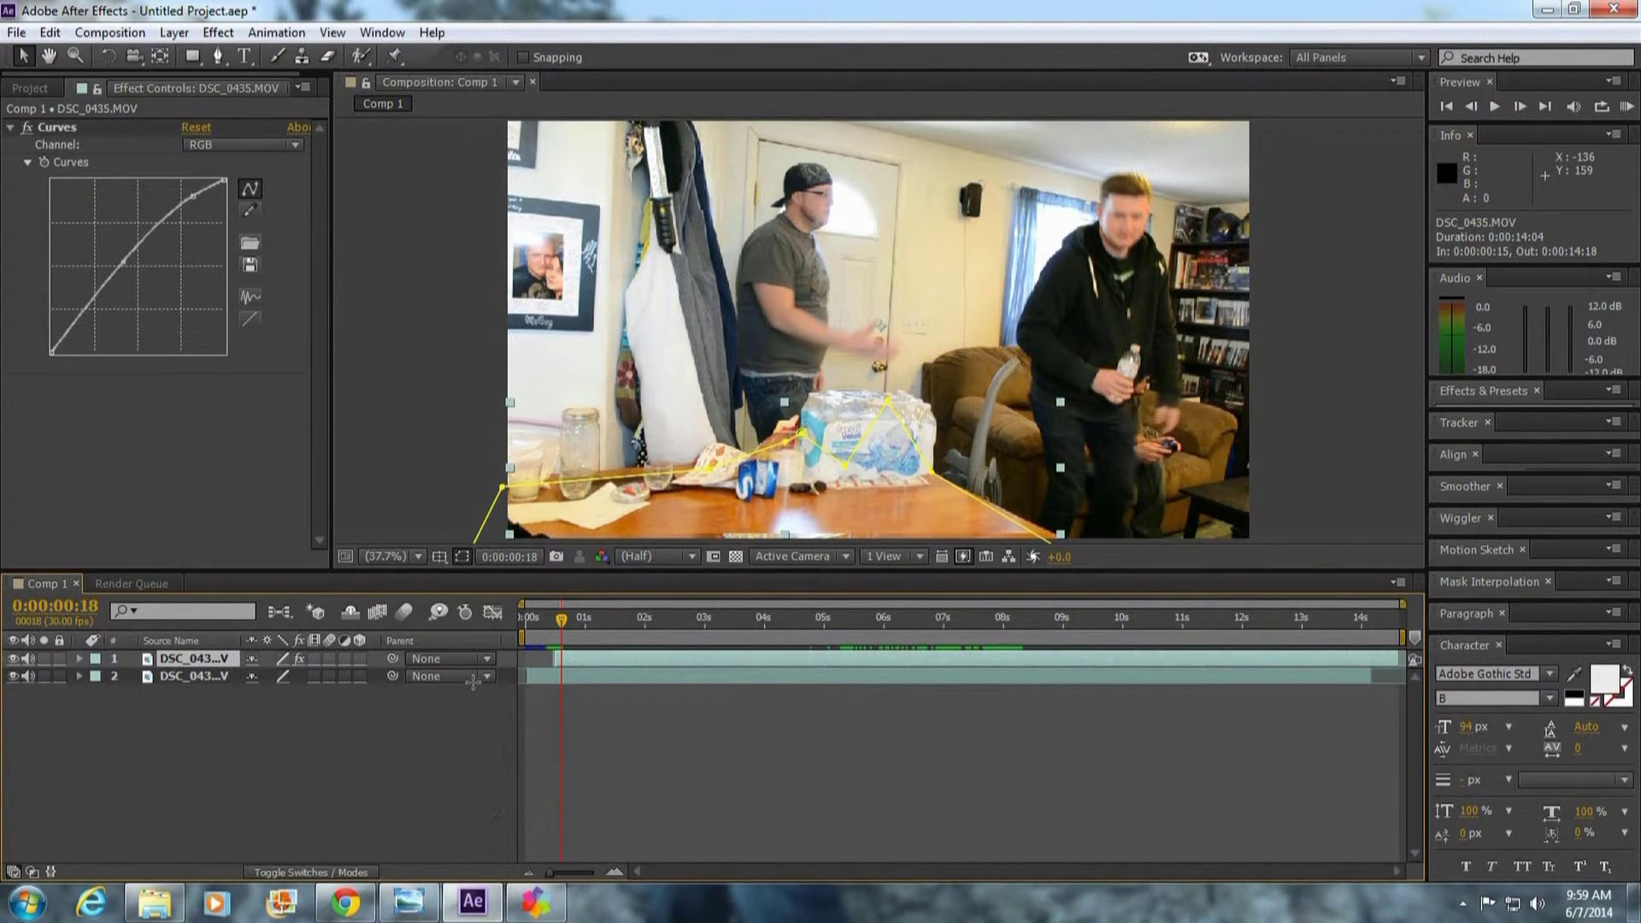
pyautogui.hotkey('ctrl', 'd')
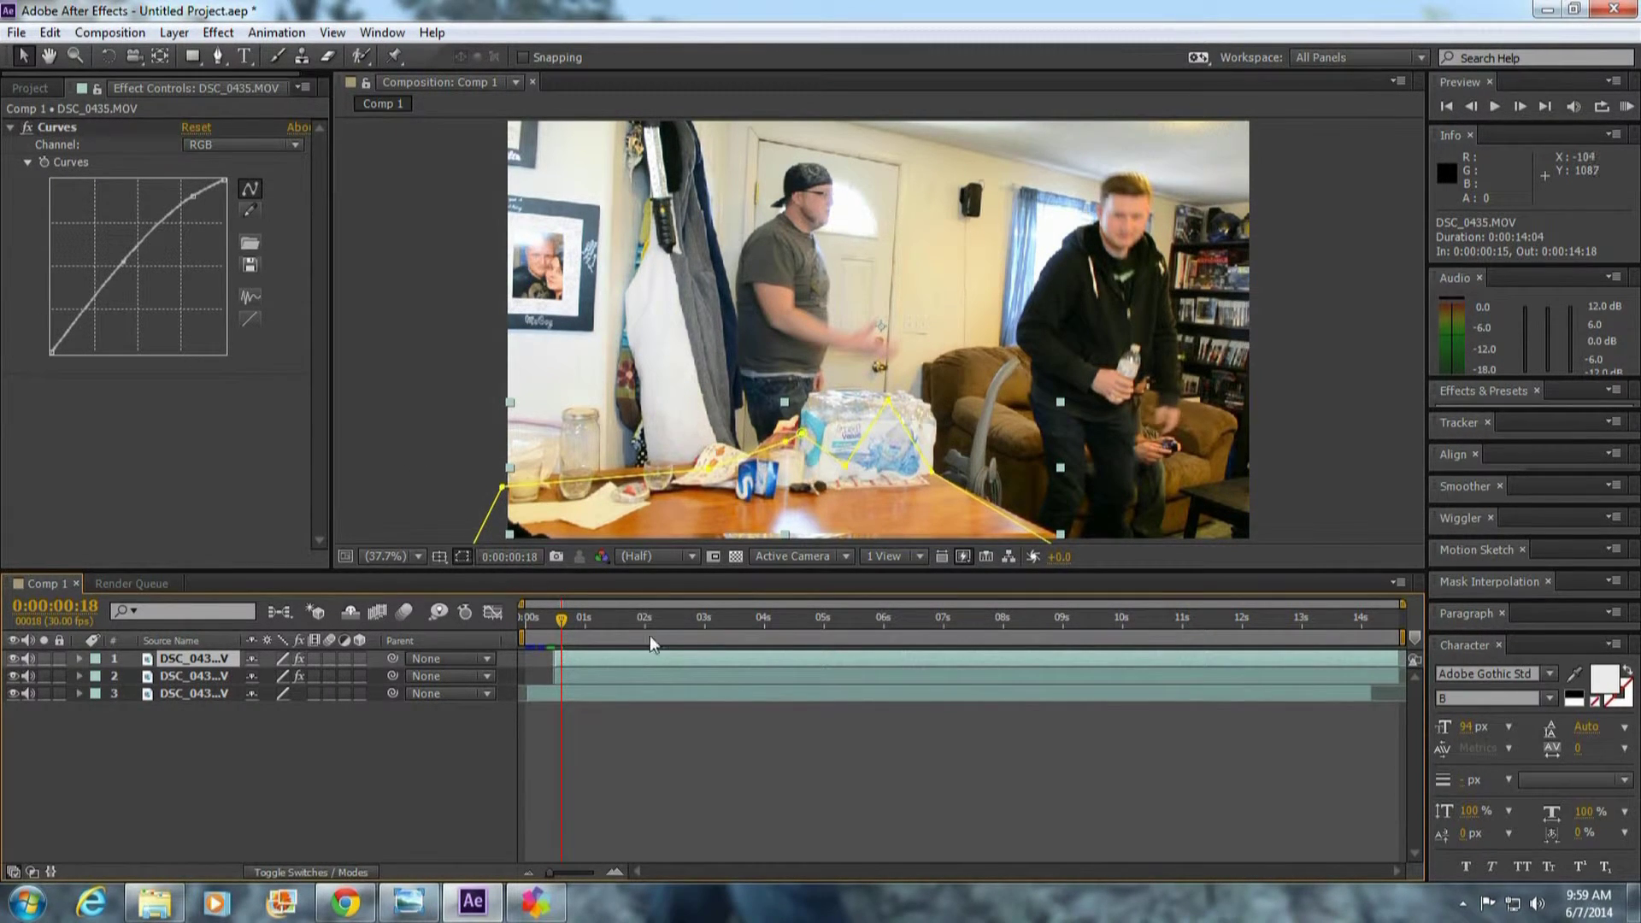
# - Apply Freeze Frame to the upper DSC_0435 copy at 0:00:00:18
pyautogui.rightClick(579, 658)
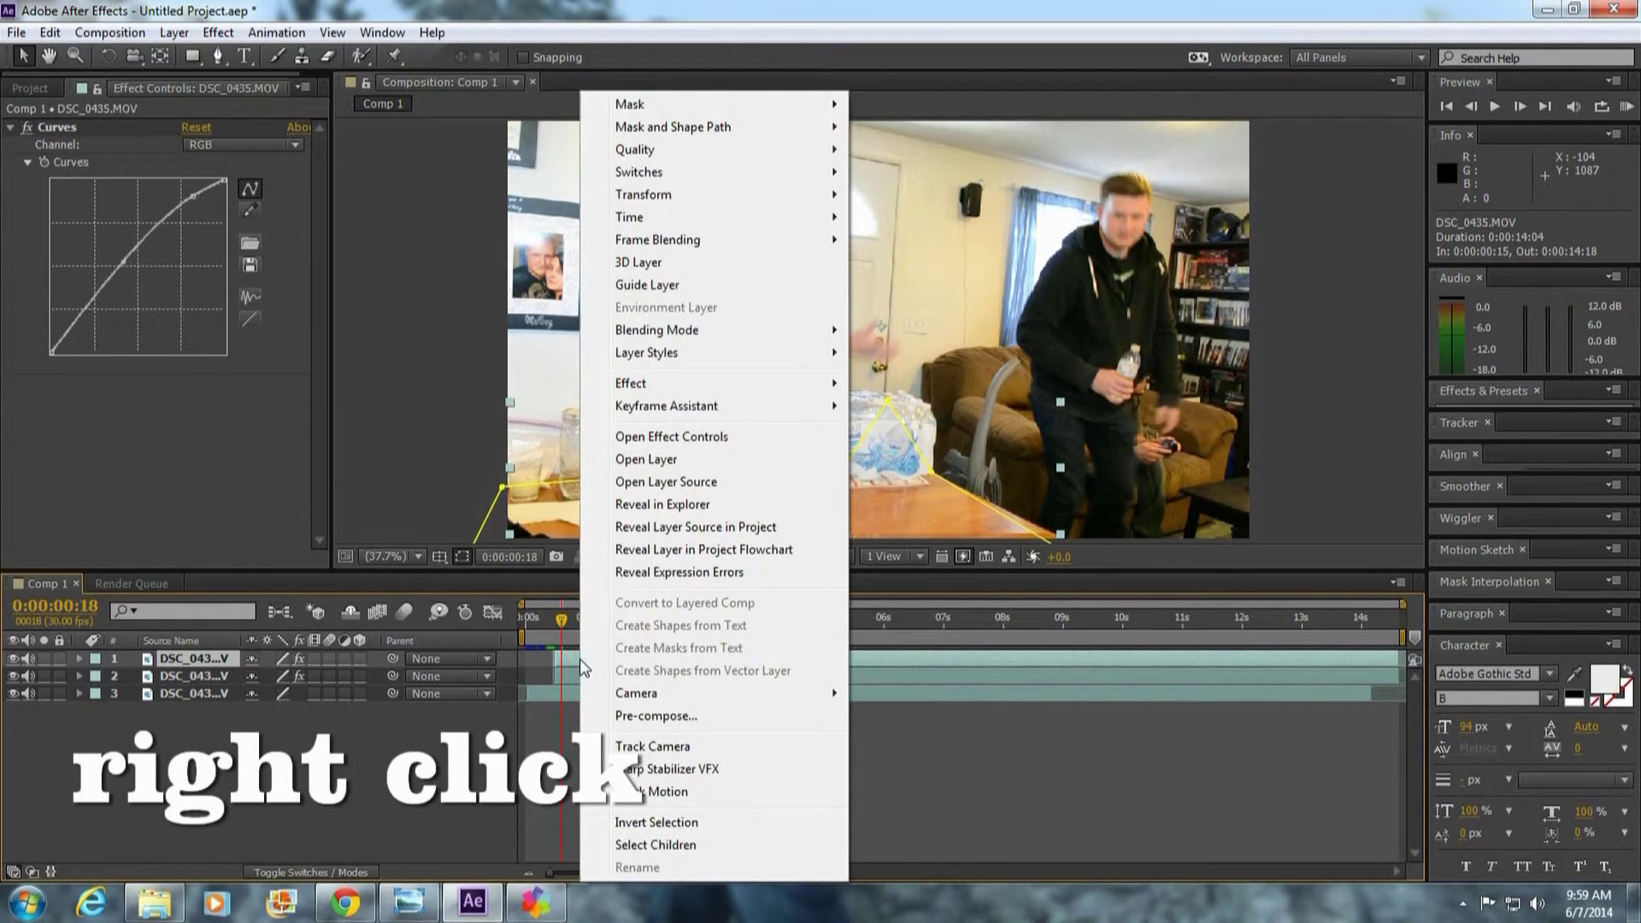
pyautogui.moveTo(680, 214)
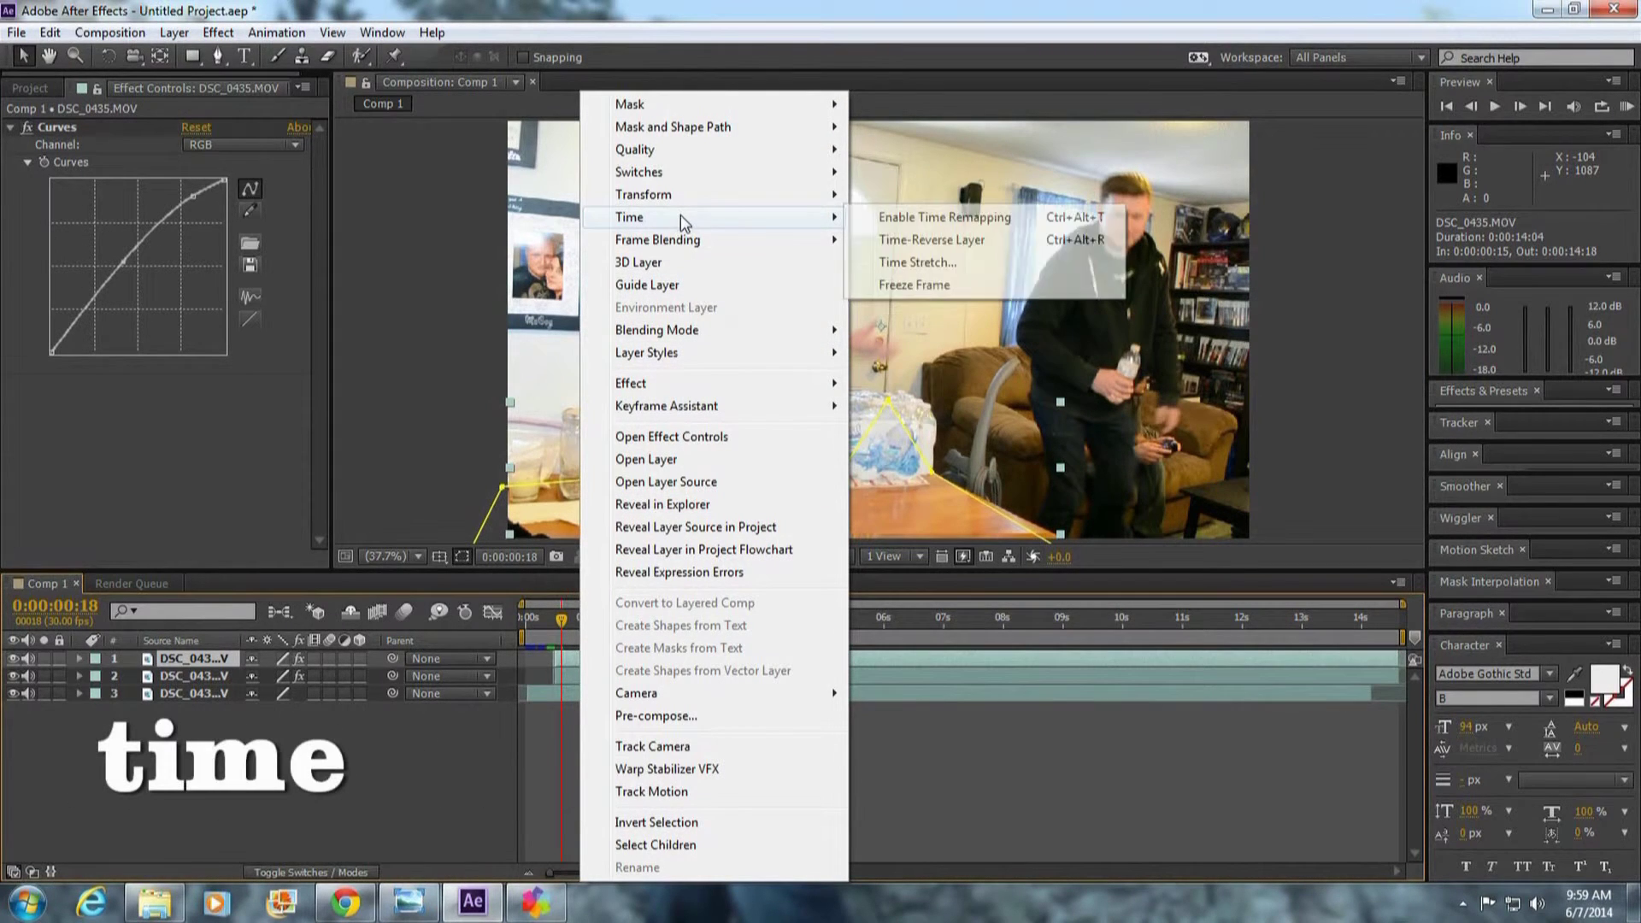
pyautogui.click(914, 284)
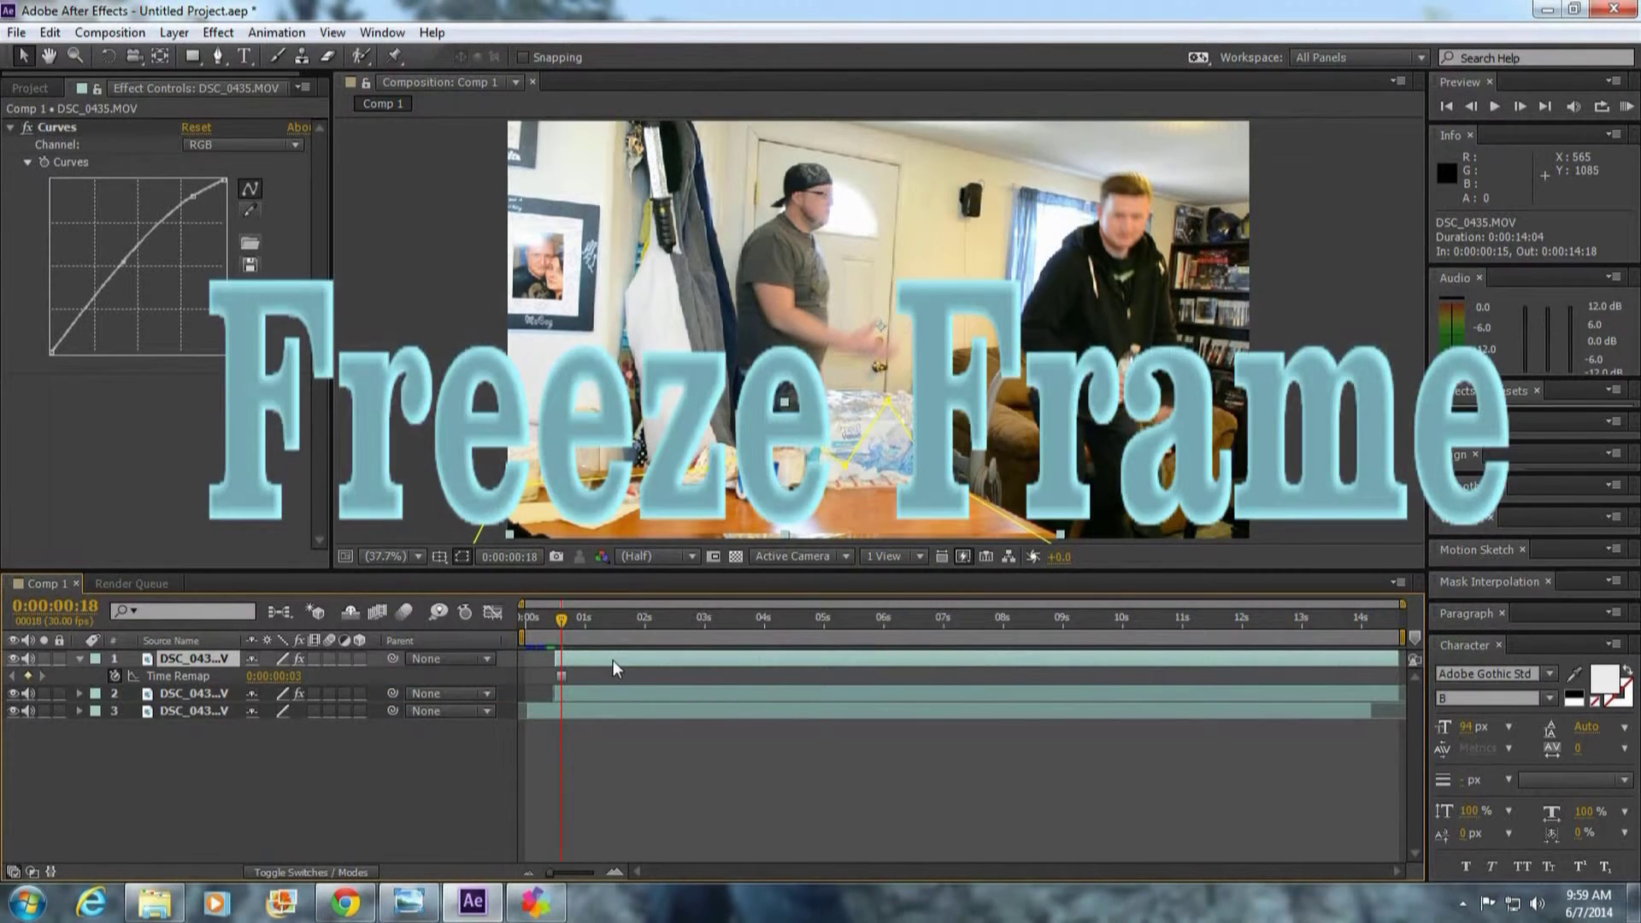
# - Slide the frozen DSC_0435 copy to start at 0:00:00:01 and trim its end to 0:00:00:14
pyautogui.moveTo(614, 659); pyautogui.dragTo(528, 622)
pyautogui.moveTo(549, 872); pyautogui.dragTo(589, 871)
pyautogui.moveTo(540, 658)
pyautogui.mouseDown()
pyautogui.moveTo(590, 619)
pyautogui.moveTo(805, 624)
pyautogui.mouseUp()
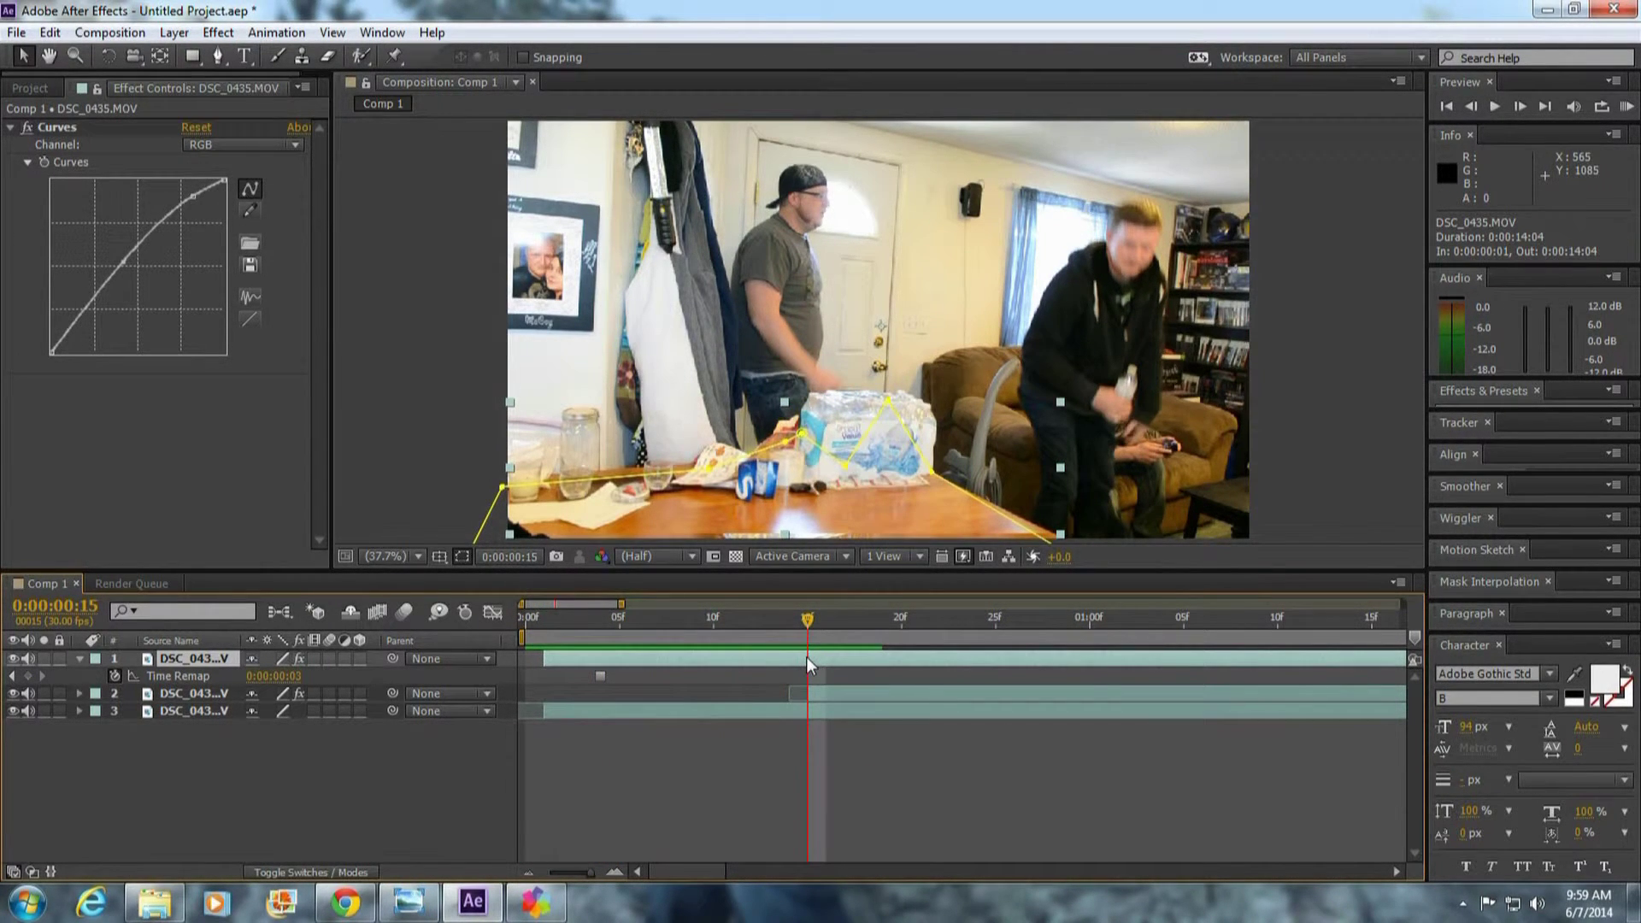
pyautogui.hotkey('alt', ']')
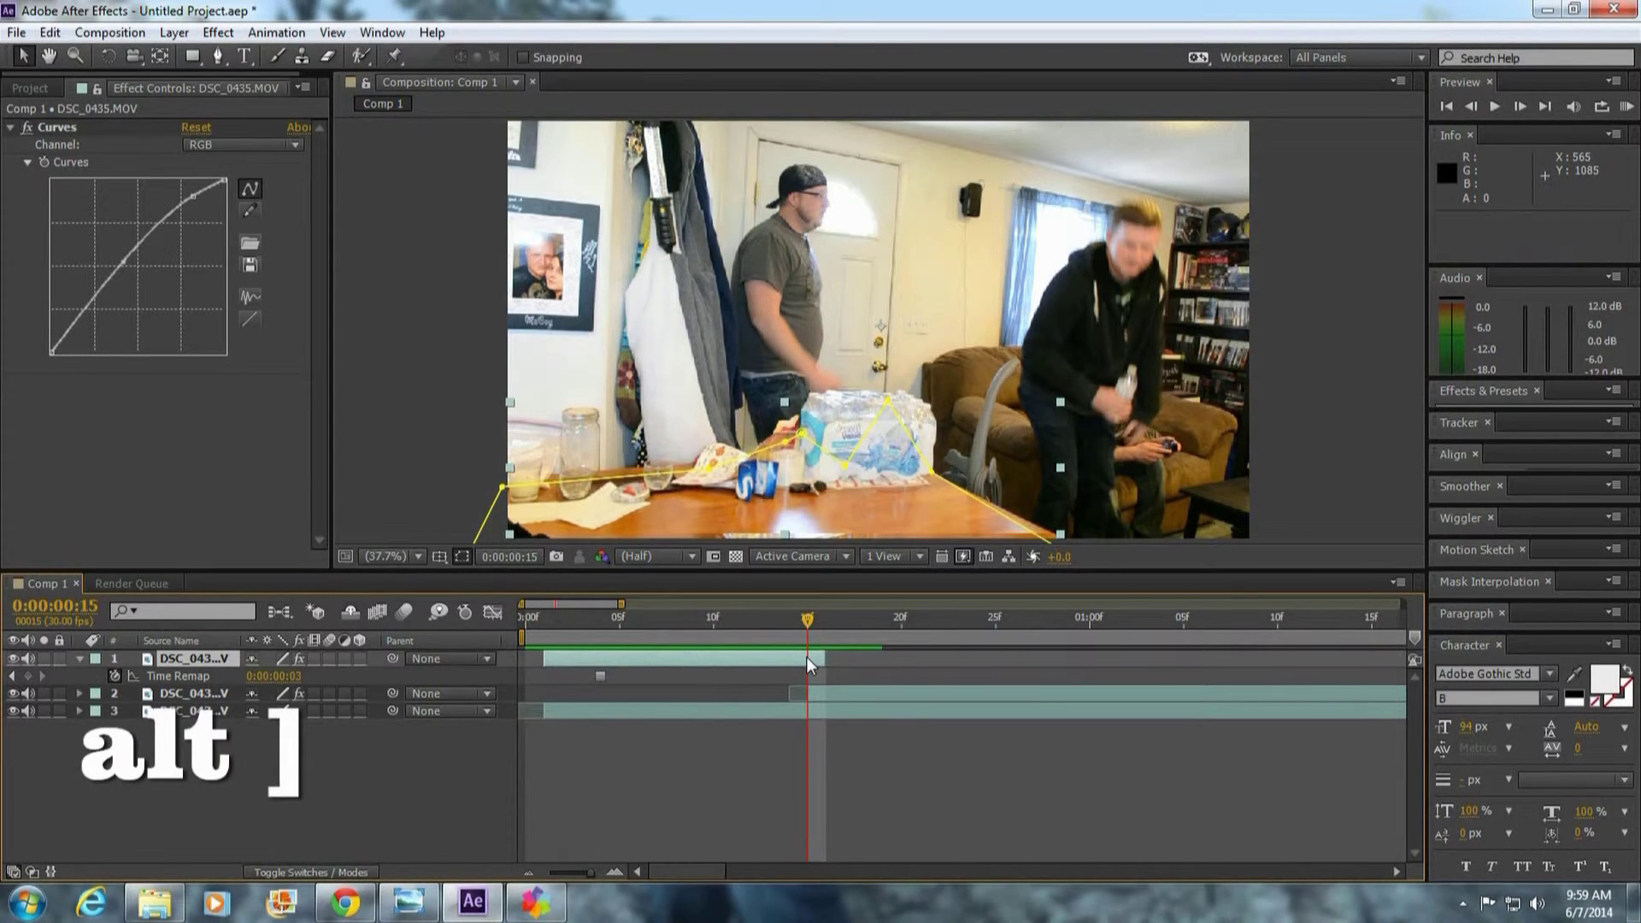
pyautogui.moveTo(824, 658); pyautogui.dragTo(810, 652)
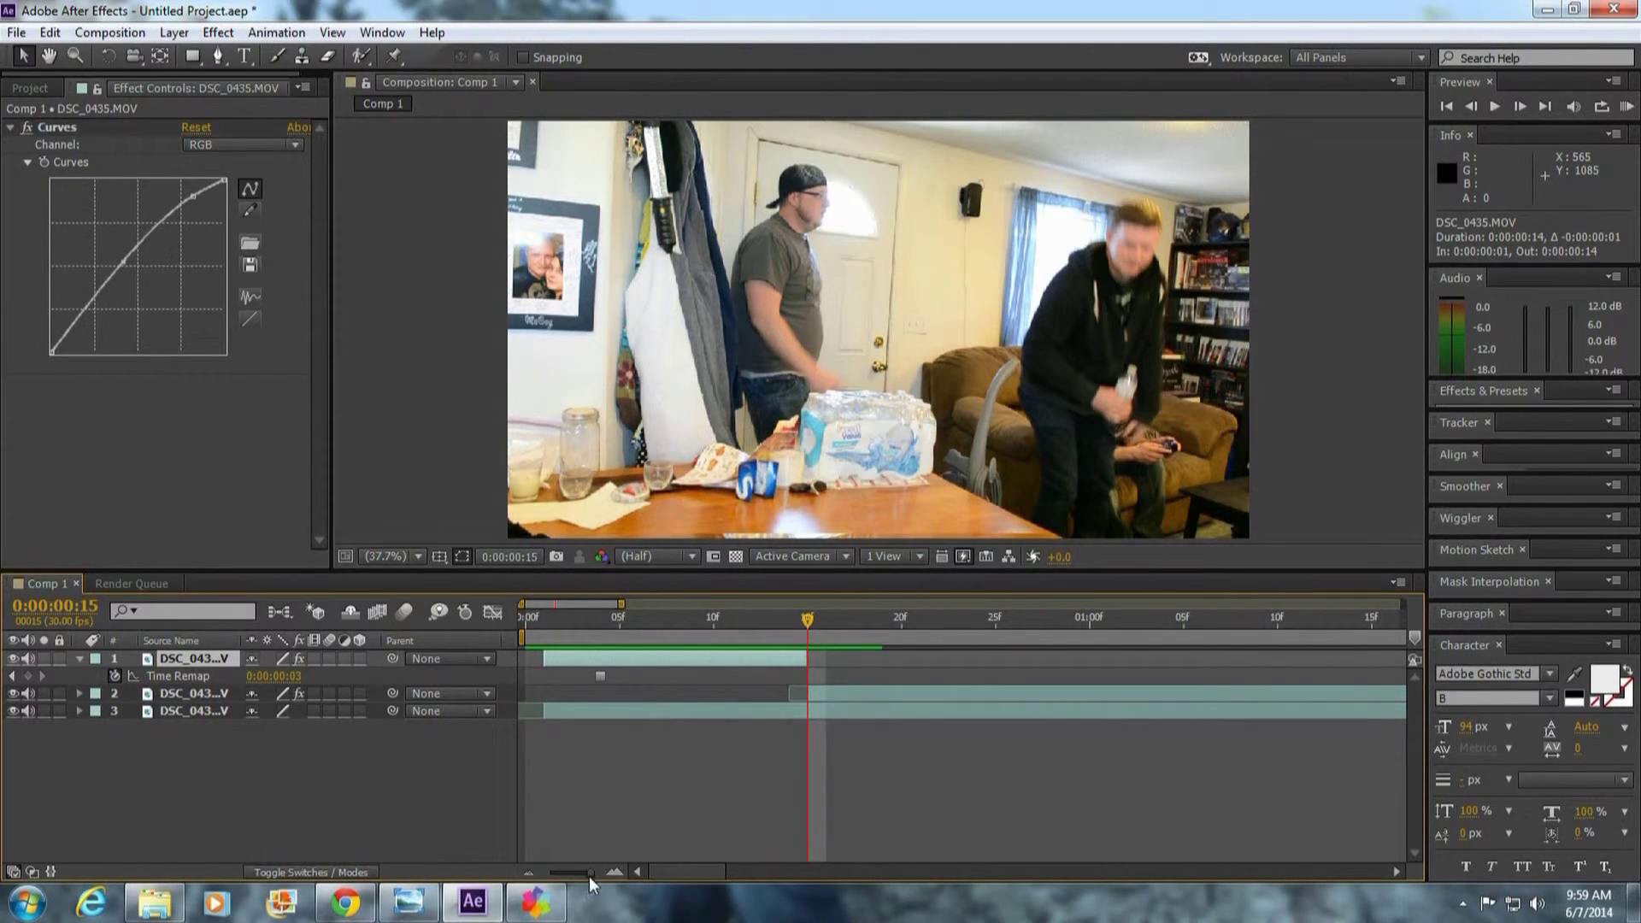
pyautogui.moveTo(589, 873); pyautogui.dragTo(535, 877)
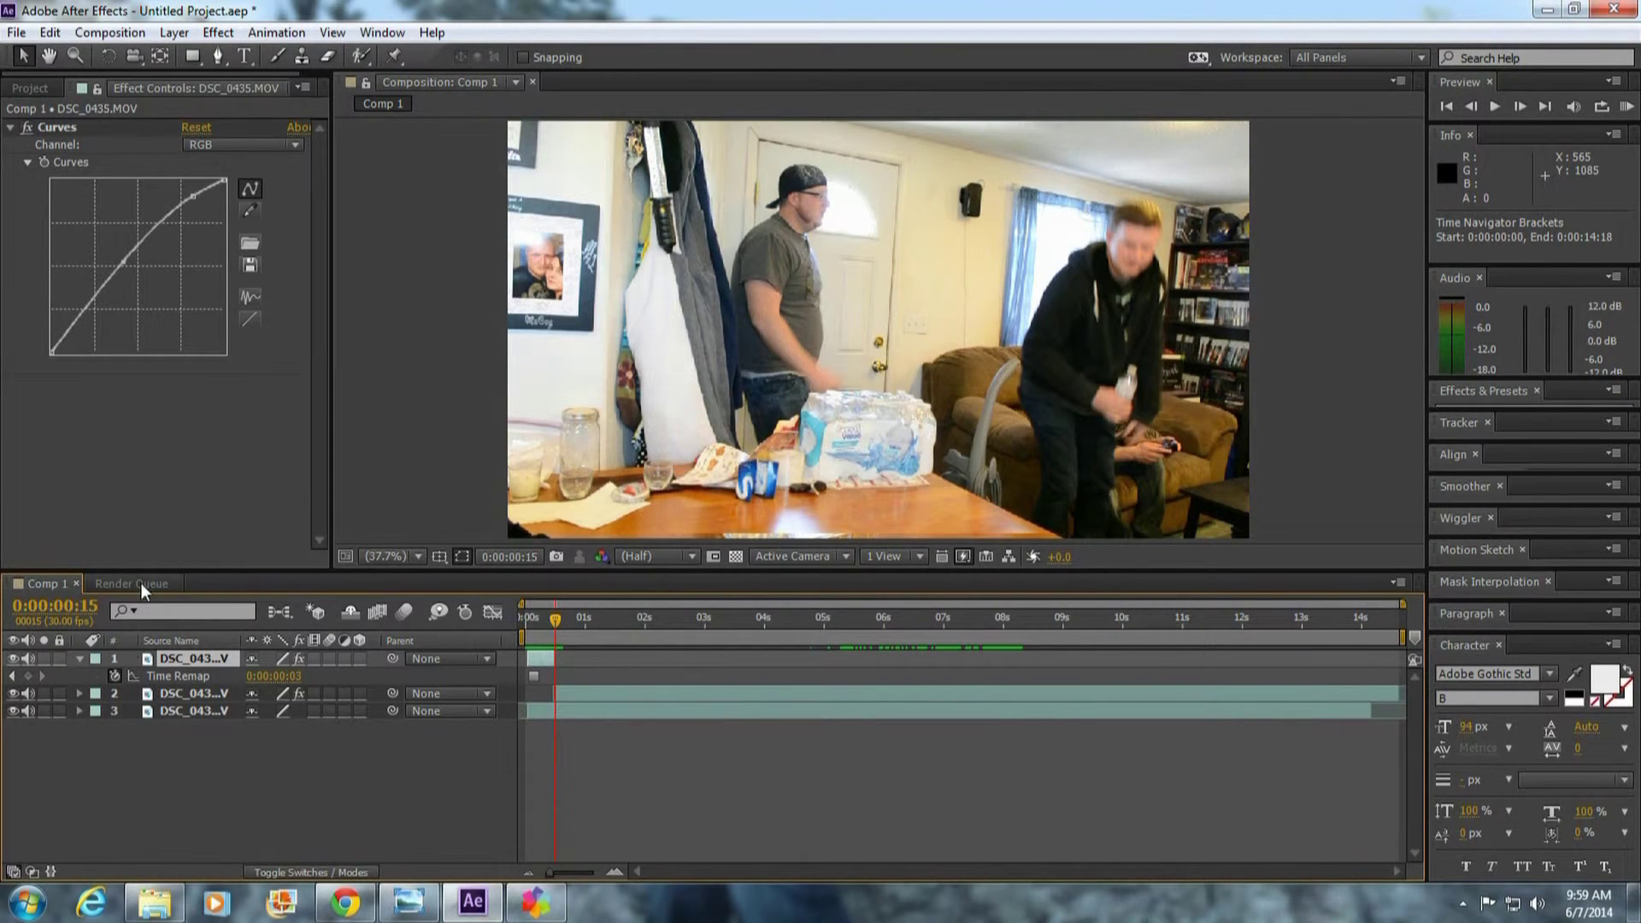
# - At 0:00:01:01, collapse the frozen layer's properties and scale all three layers together to about 104% by 103%
pyautogui.moveTo(556, 617); pyautogui.dragTo(586, 614)
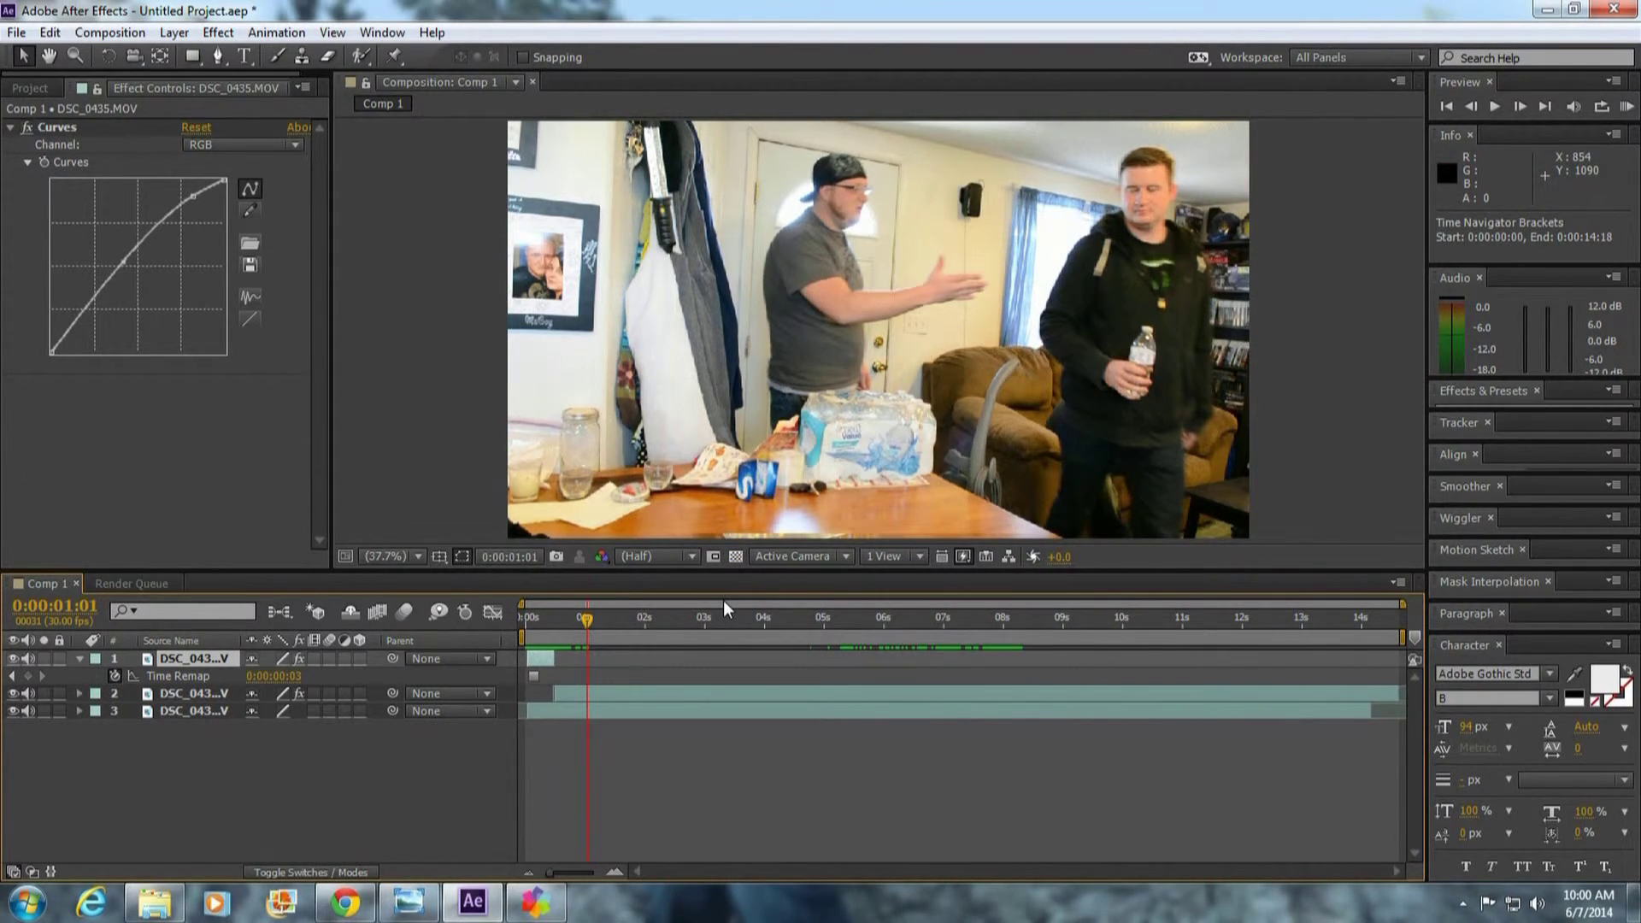
pyautogui.click(82, 659)
pyautogui.moveTo(184, 764); pyautogui.dragTo(186, 665)
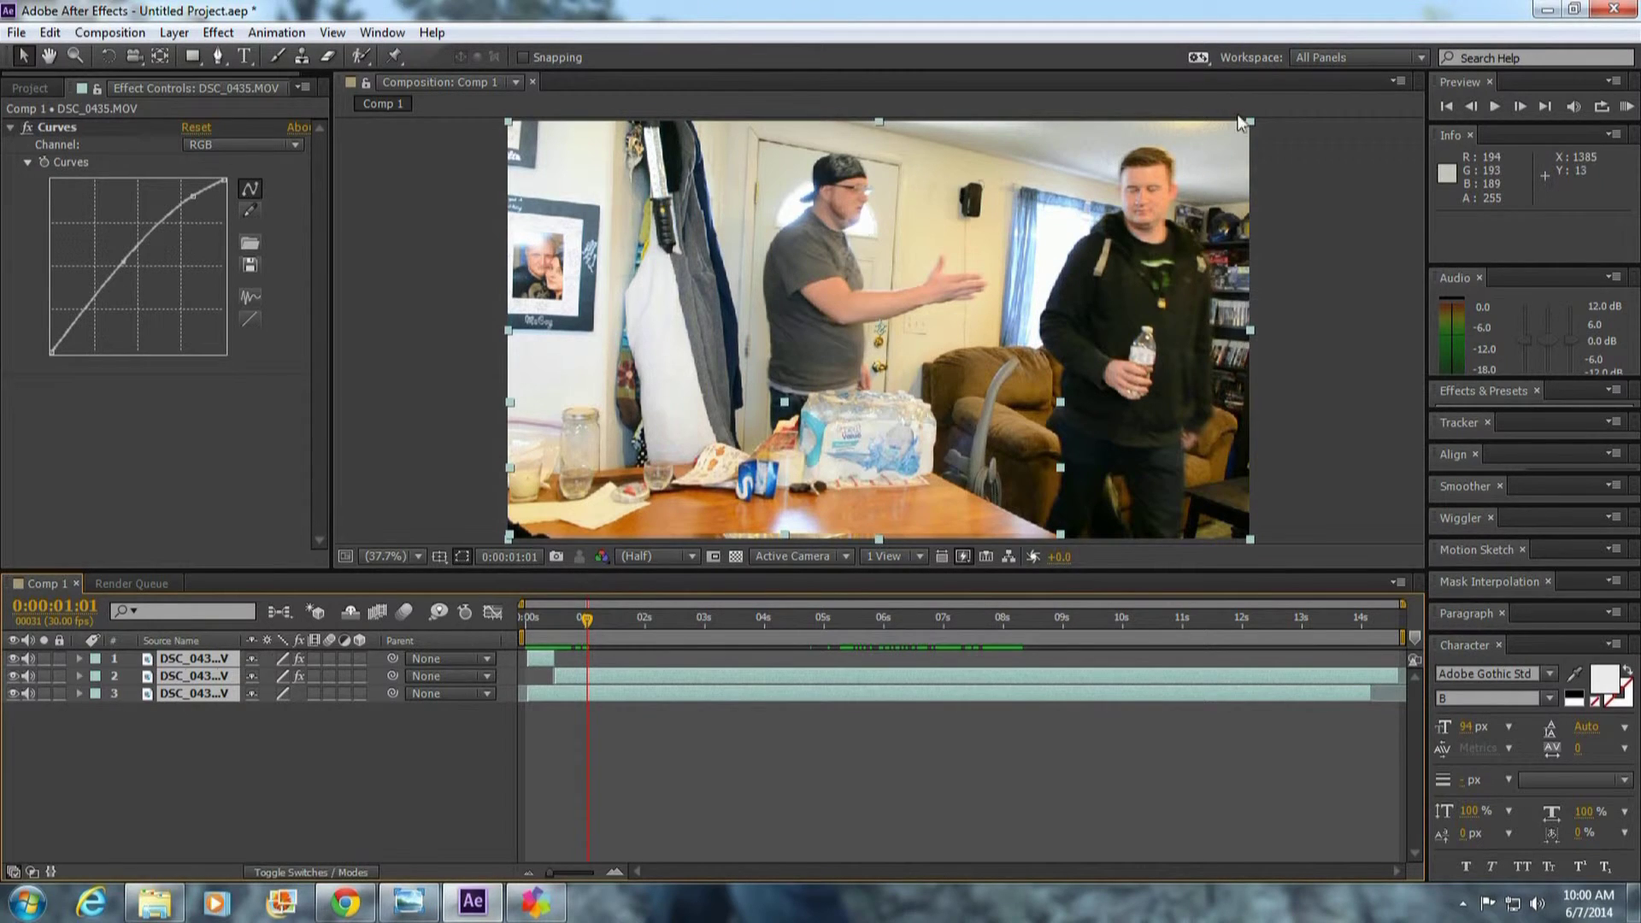
pyautogui.moveTo(1254, 120); pyautogui.dragTo(1266, 116)
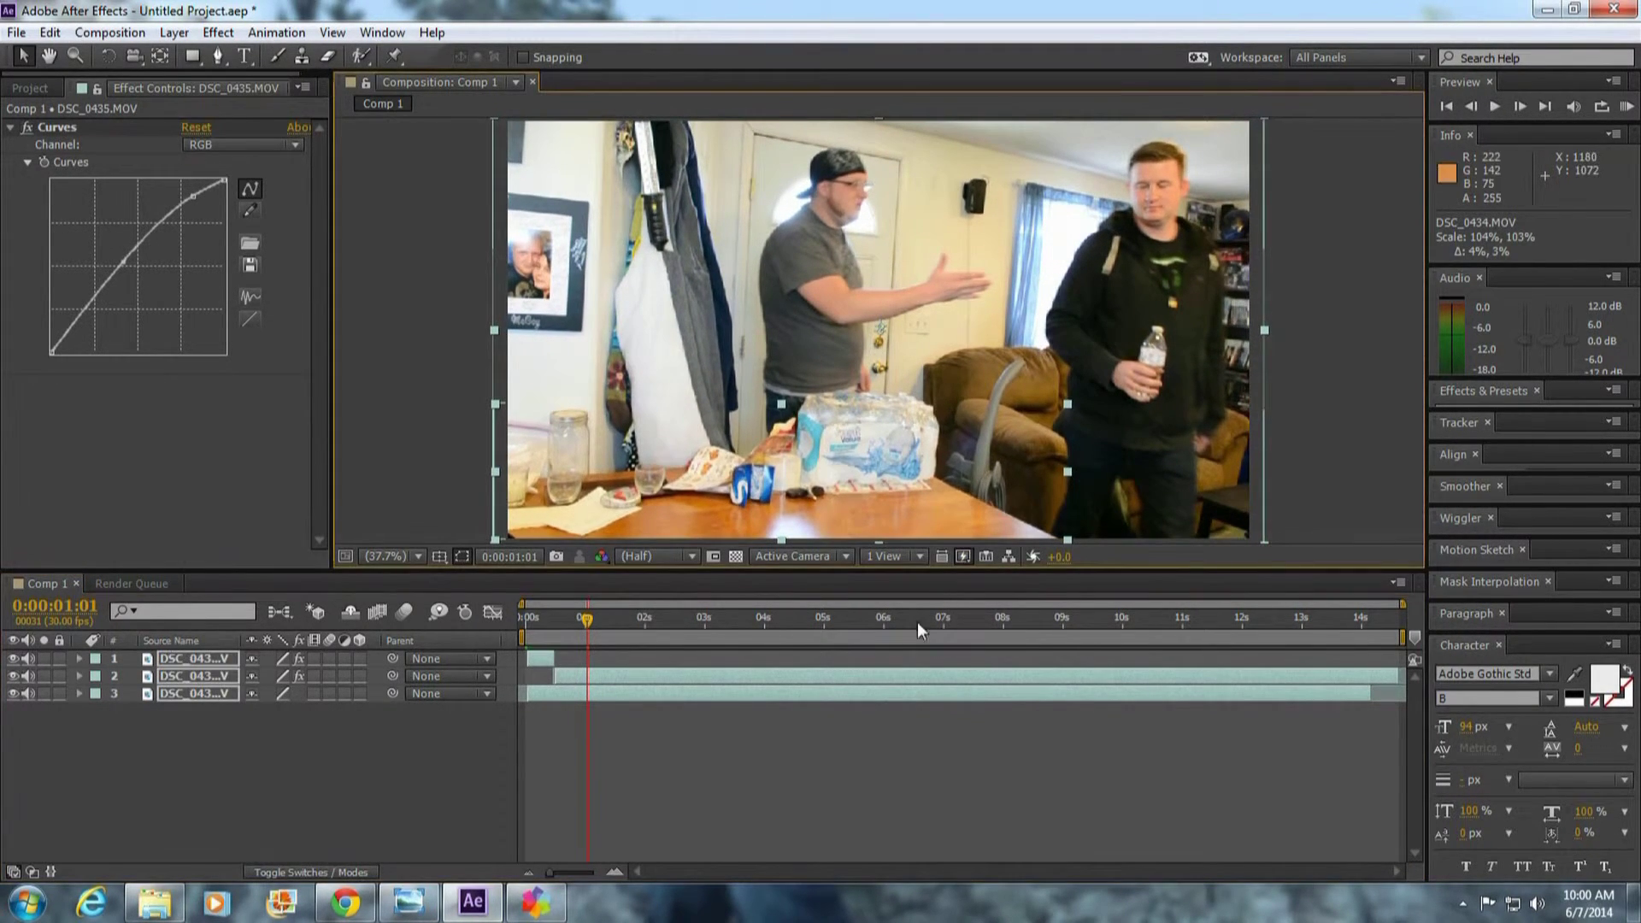
pyautogui.click(511, 778)
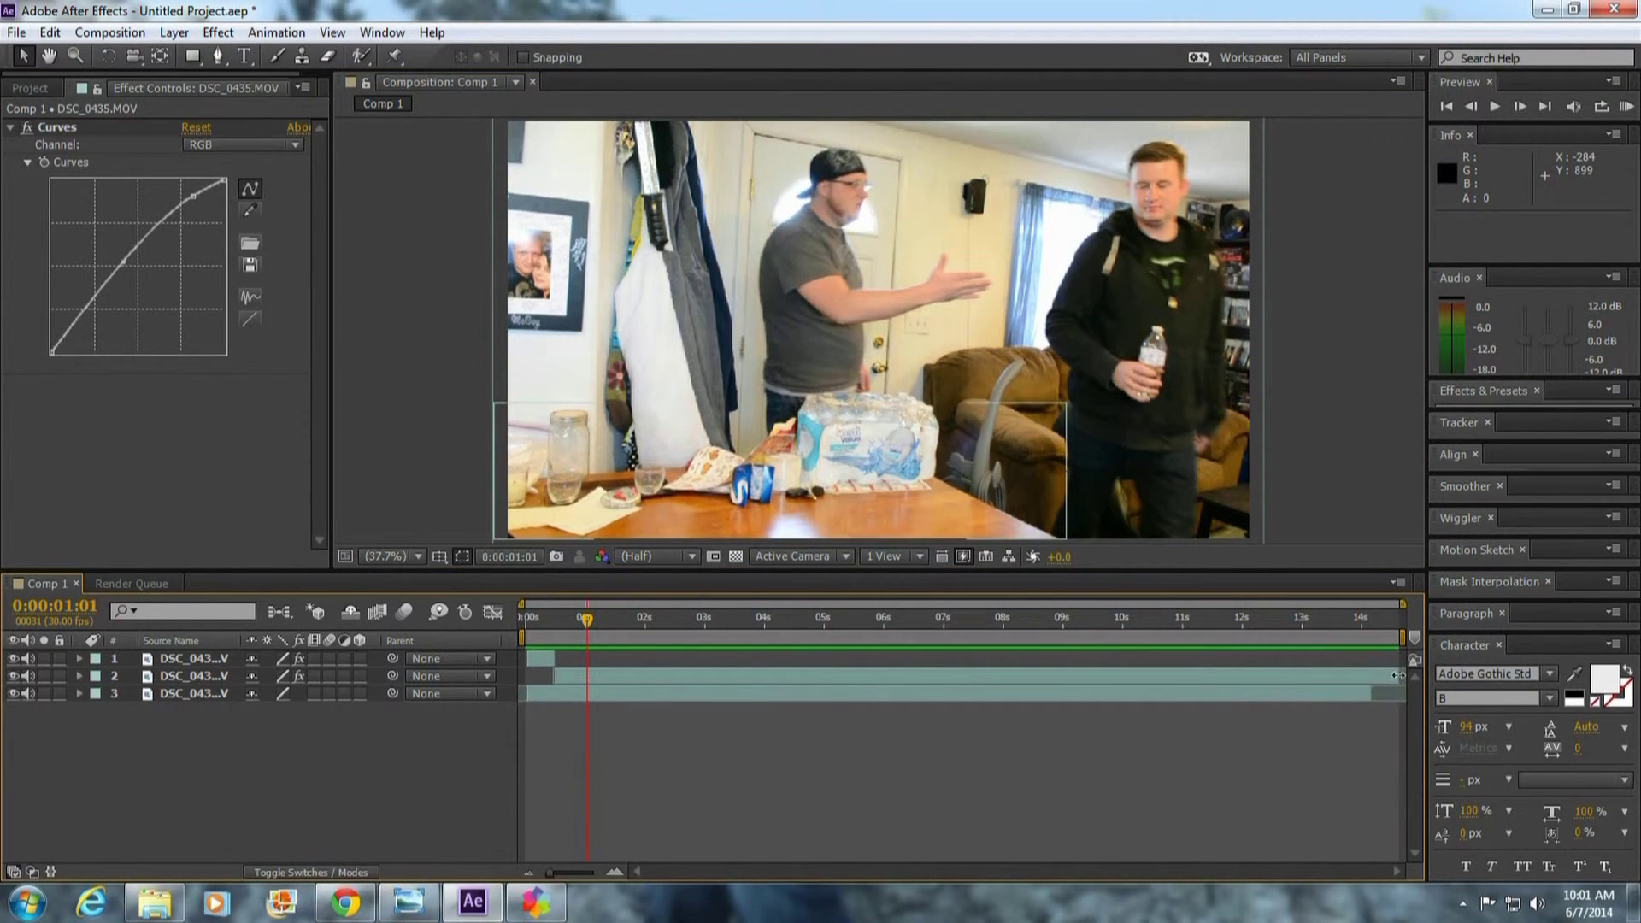
# - Trim the end of the moving DSC_0435 layer to 0:00:14:04 and start a RAM preview of the composition
pyautogui.moveTo(1398, 675); pyautogui.dragTo(1374, 675)
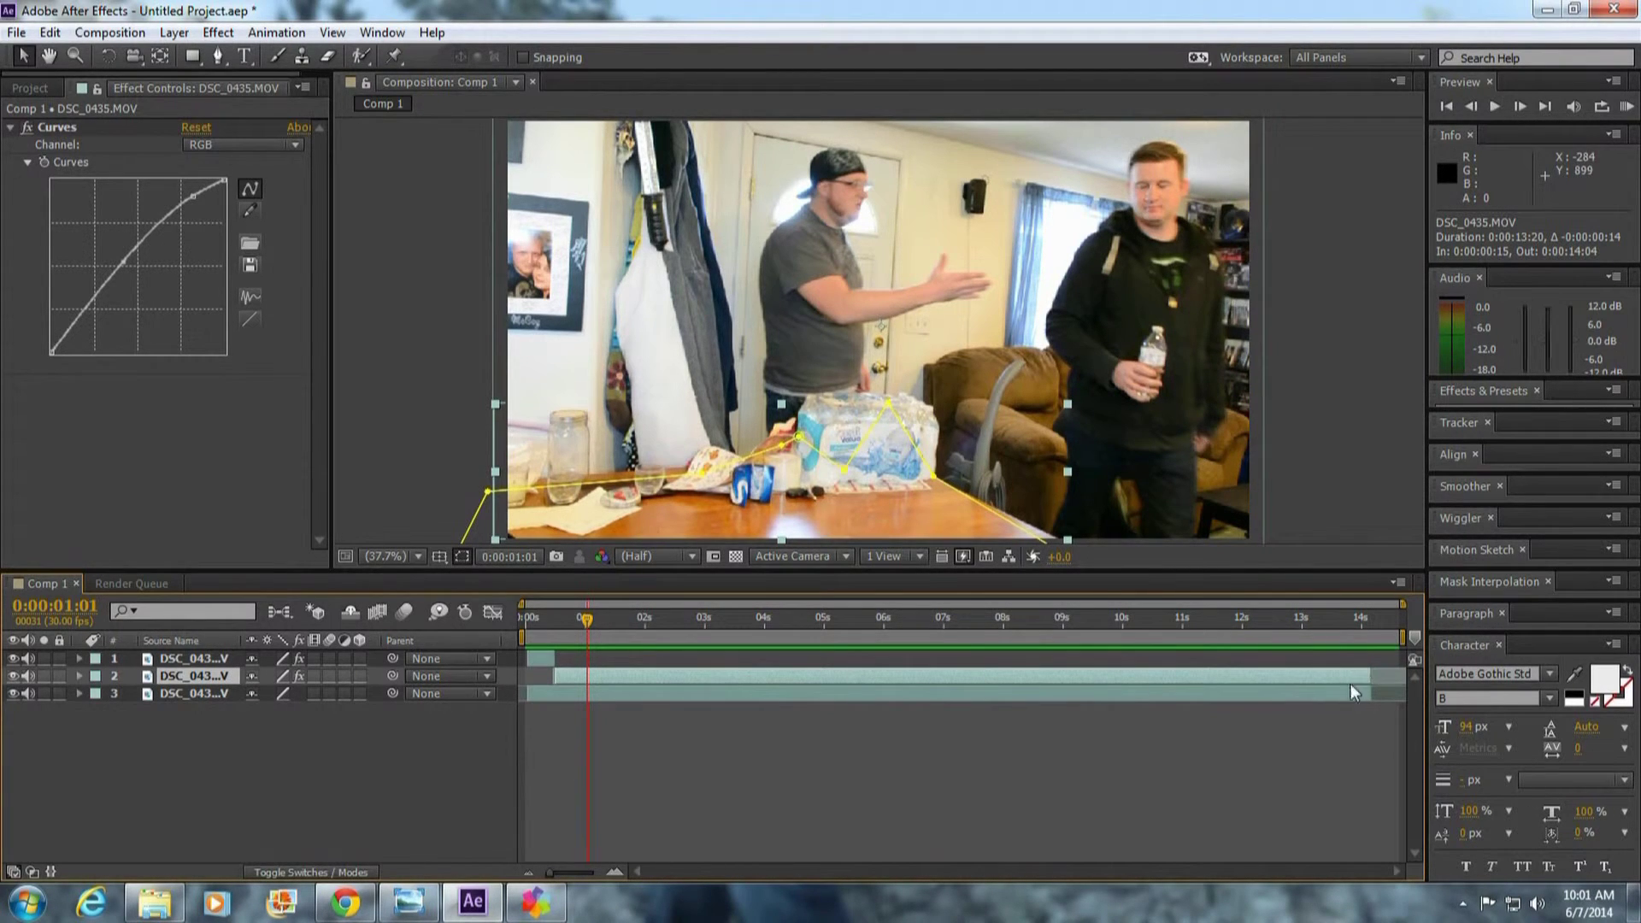
pyautogui.click(1623, 108)
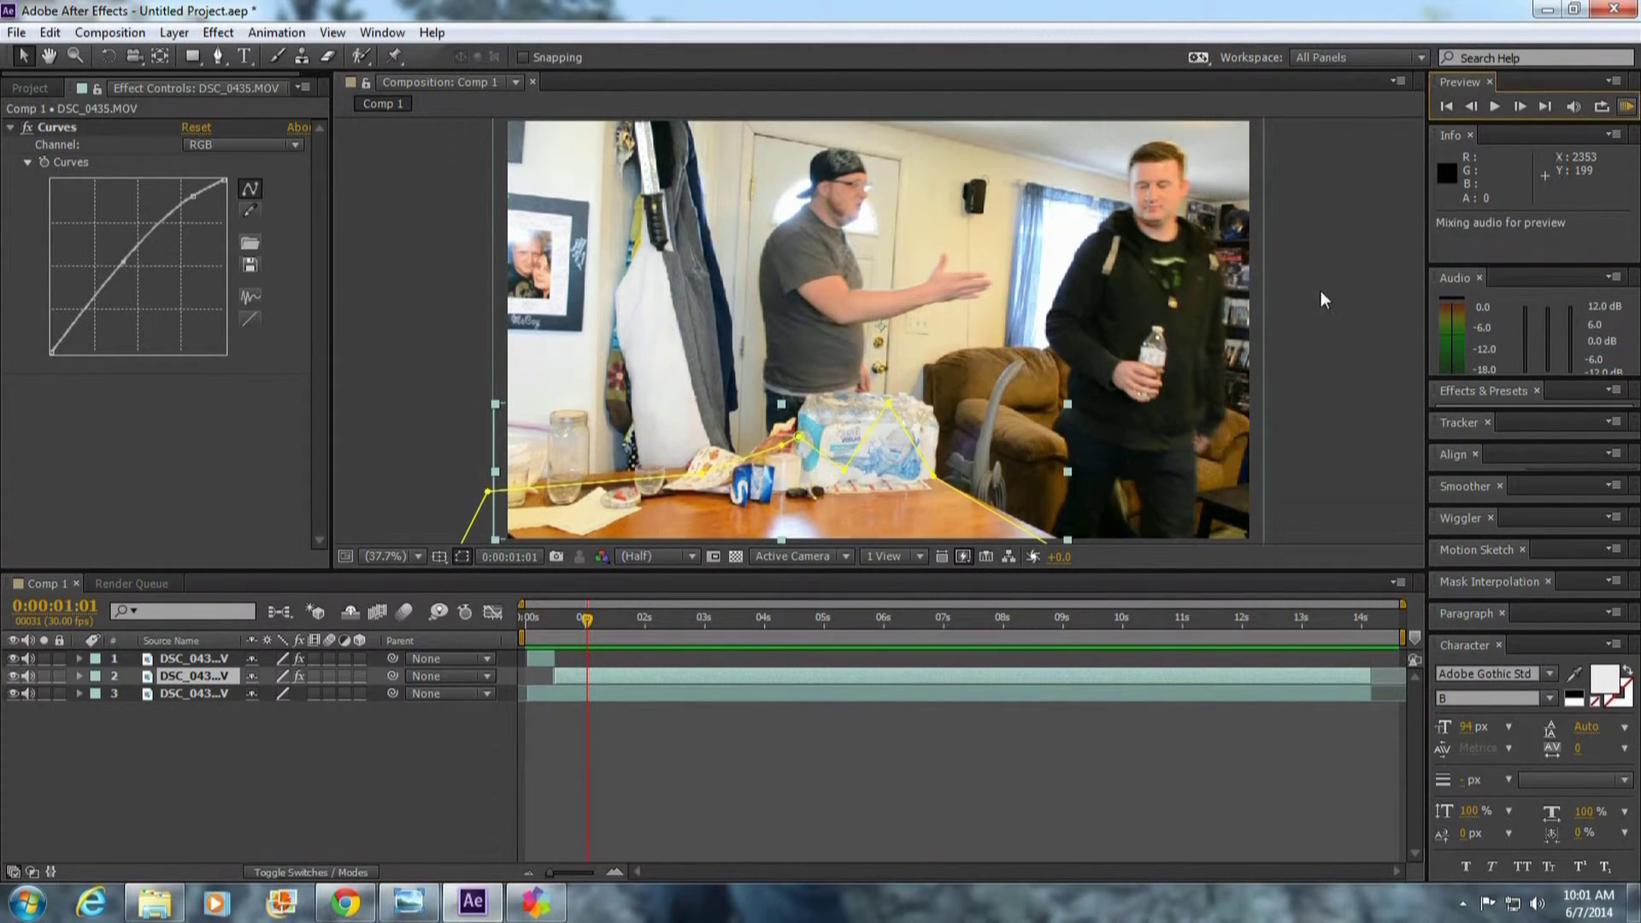